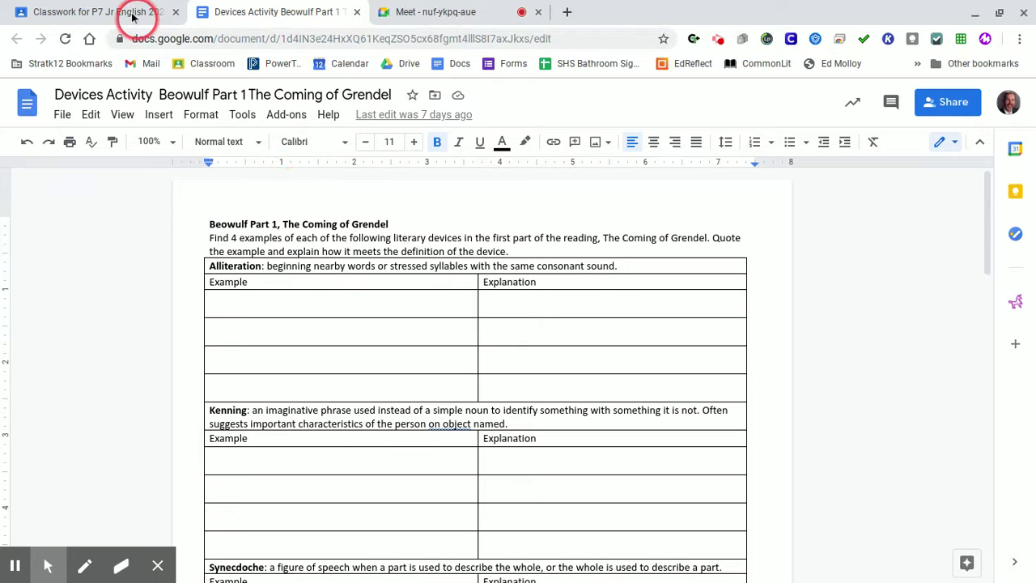
# - Switch from the Devices Activity worksheet to the P7 Jr English Classwork page in Google Classroom
pyautogui.click(126, 12)
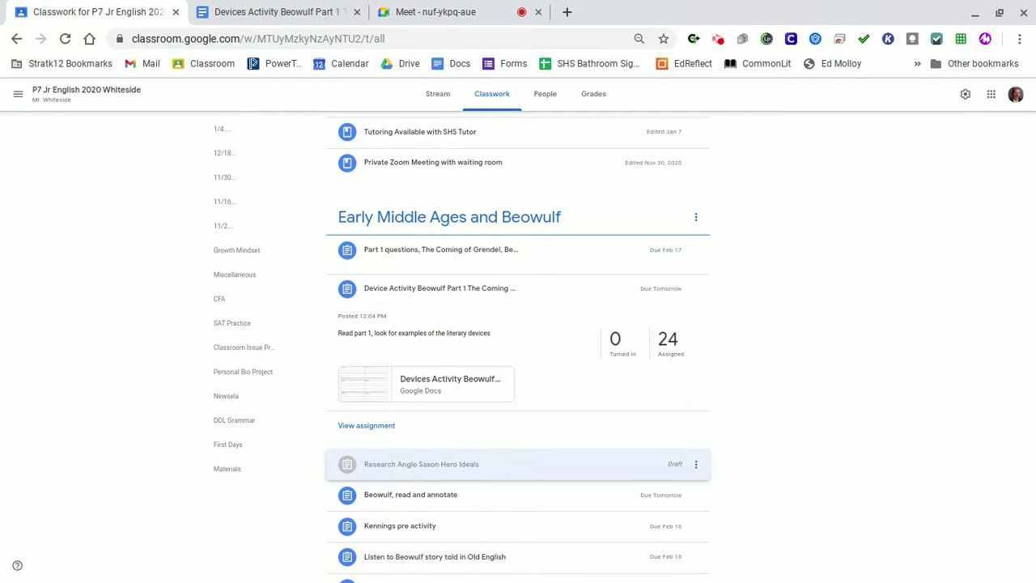
# - Expand the 'Beowulf, read and annotate' assignment and open its Beowulf with Whiteside's notes.pdf attachment
pyautogui.click(485, 464)
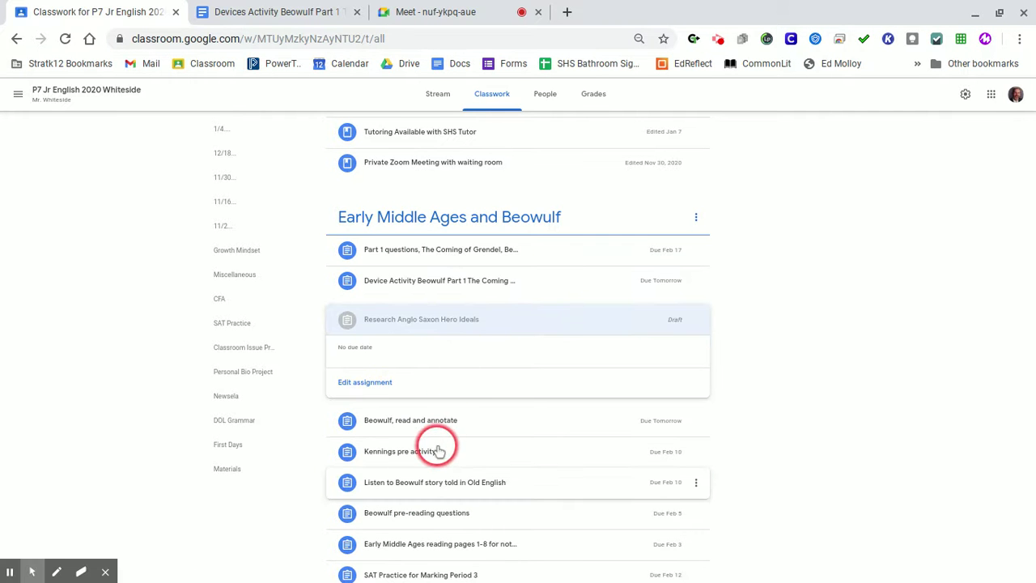
pyautogui.click(486, 420)
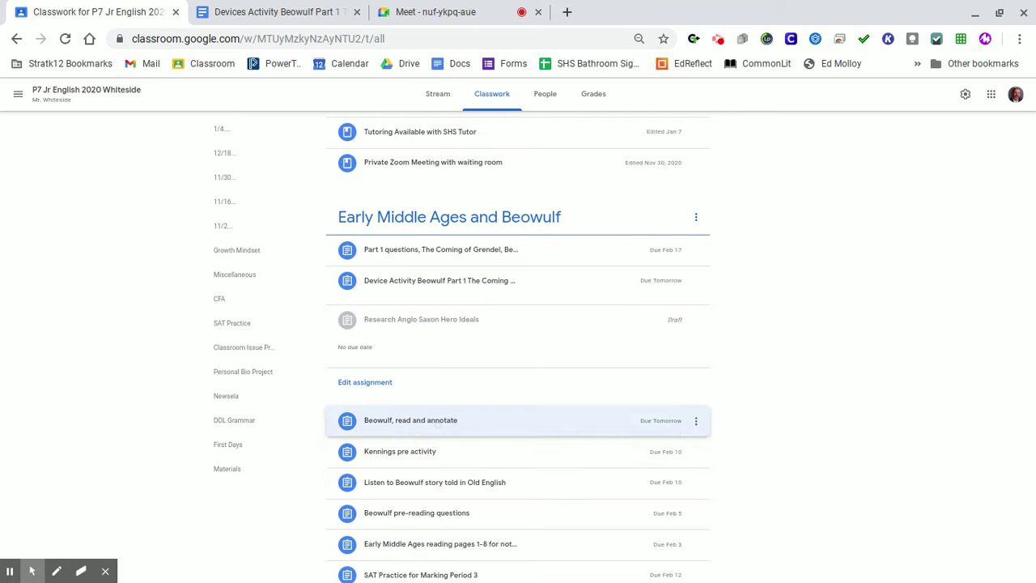
pyautogui.click(438, 429)
pyautogui.click(439, 430)
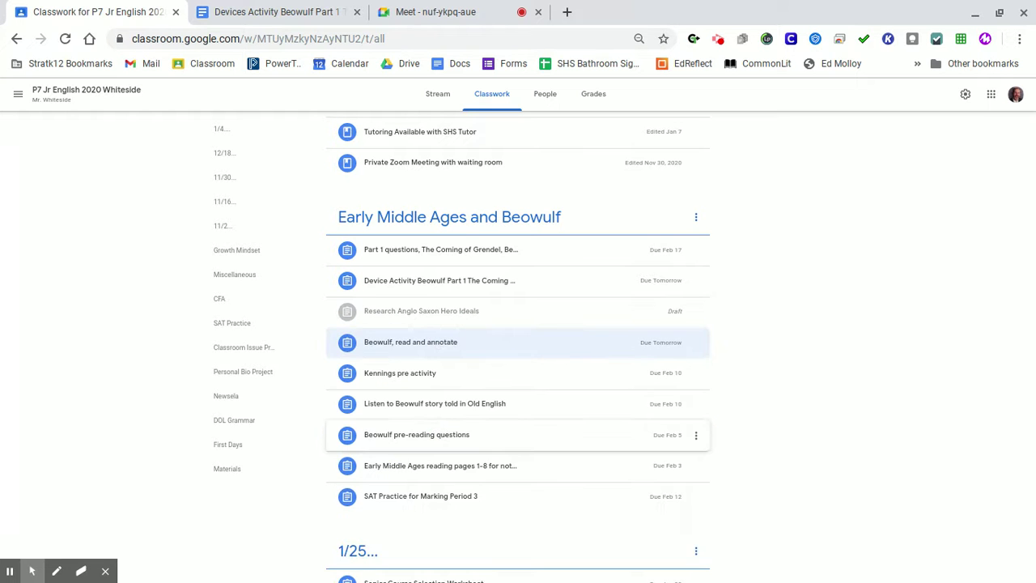
pyautogui.click(471, 349)
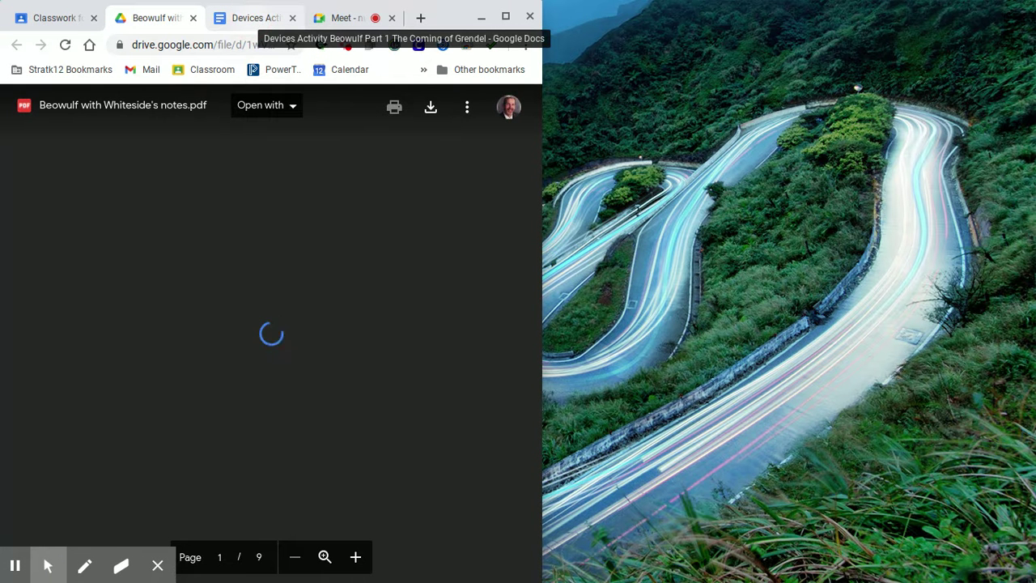
# - Move the Devices Activity worksheet into its own right-half window and return to its top
pyautogui.moveTo(250, 18); pyautogui.dragTo(550, 18)
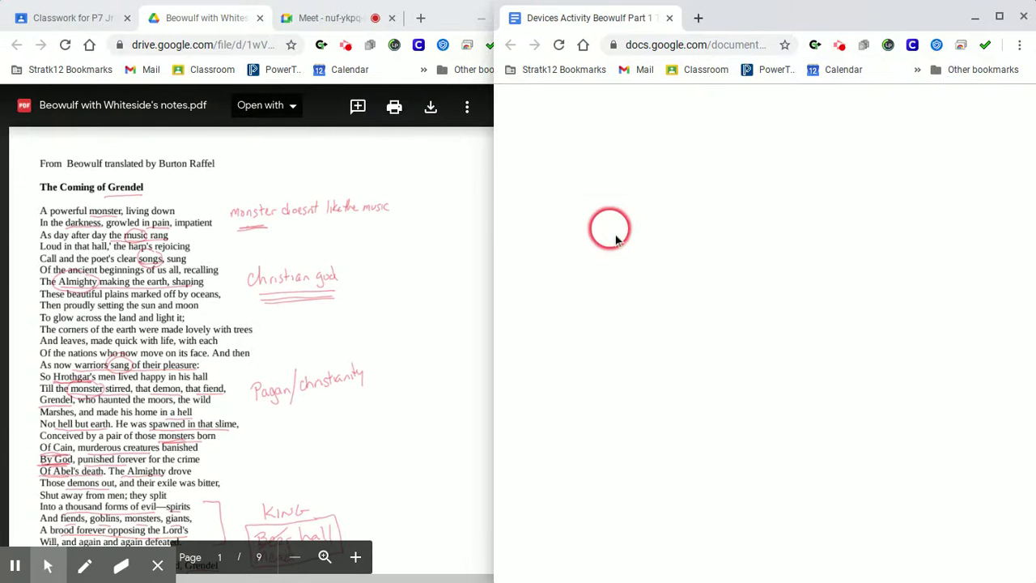
pyautogui.click(647, 260)
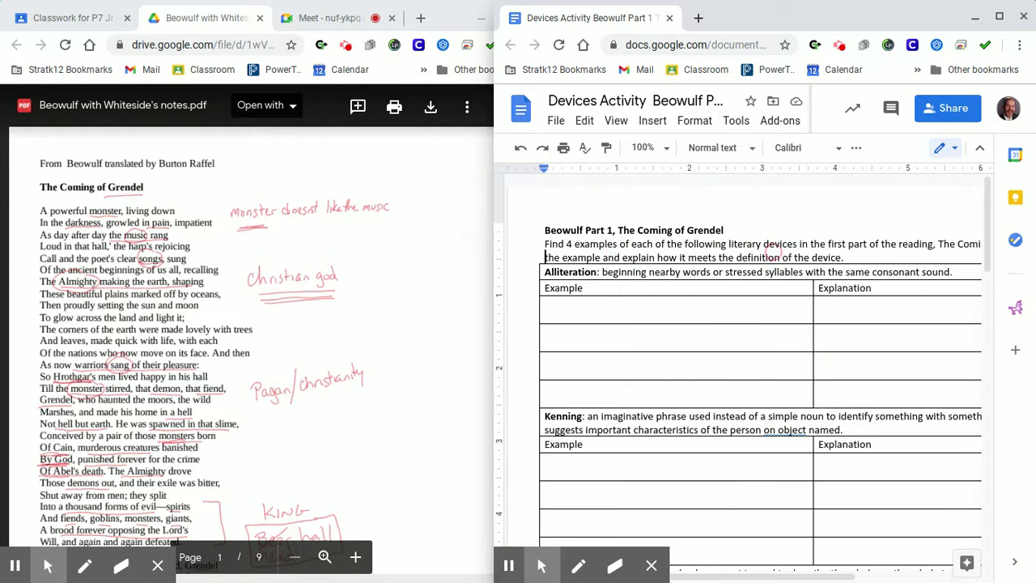
pyautogui.hscroll(2, 773, 249)
pyautogui.scroll(-1, 773, 250)
pyautogui.scroll(-1, 744, 372)
pyautogui.hscroll(1, 744, 371)
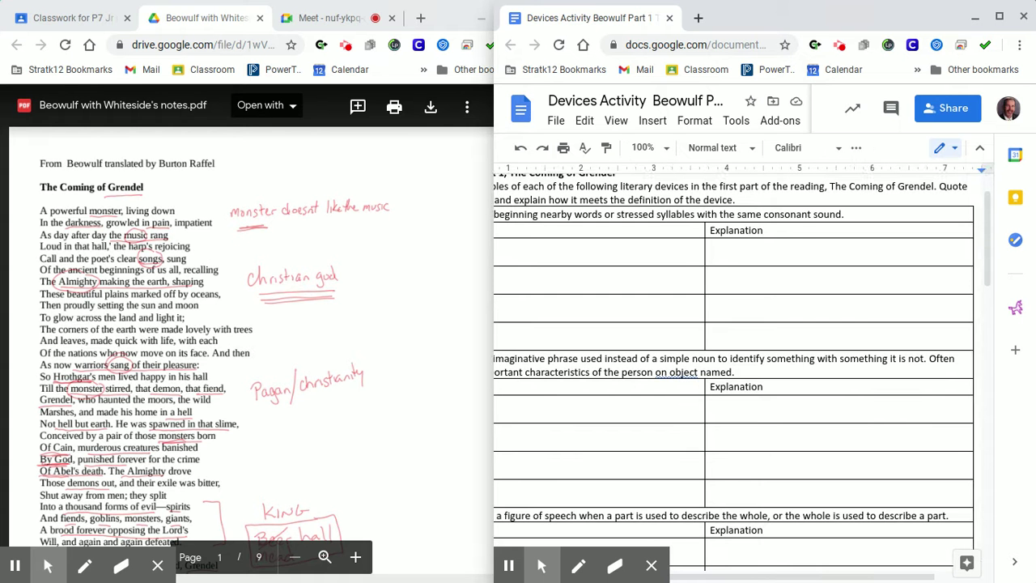
pyautogui.hscroll(-1, 744, 372)
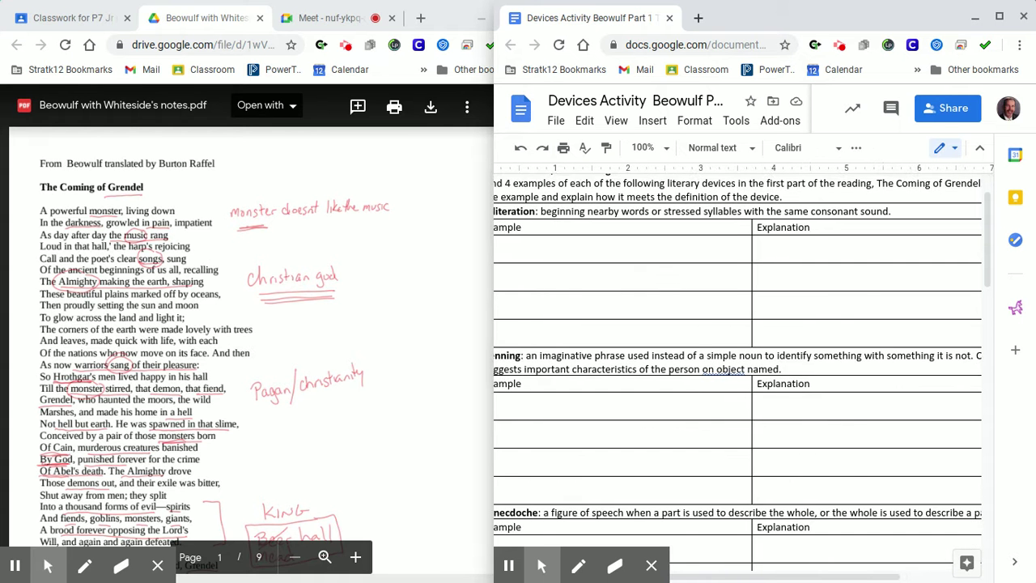
pyautogui.hscroll(-1, 744, 372)
pyautogui.hscroll(-1, 744, 372)
pyautogui.scroll(1, 742, 369)
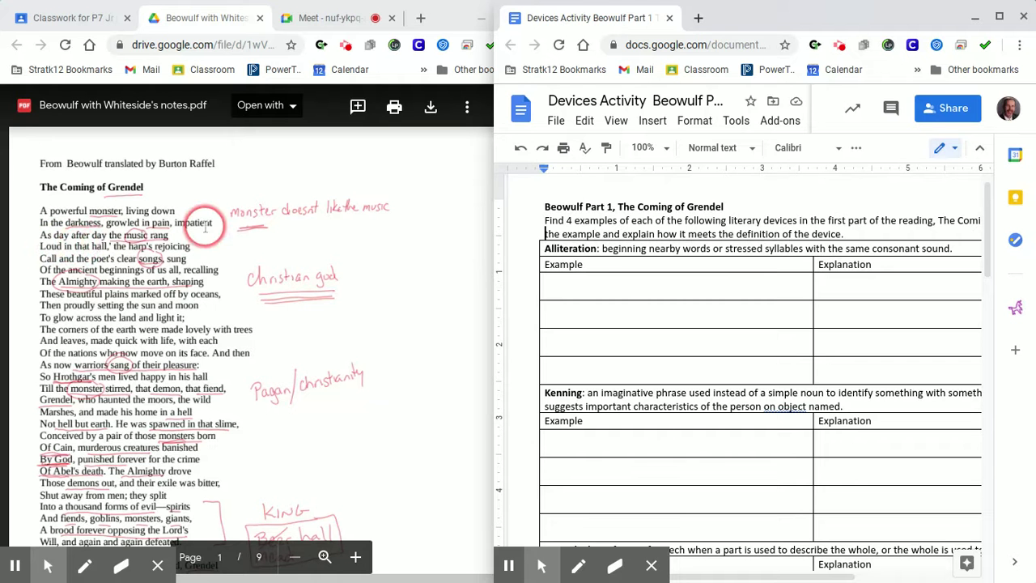
# - Open the Beowulf notes PDF with Annotate with Kami and maximize the Kami window
pyautogui.click(293, 114)
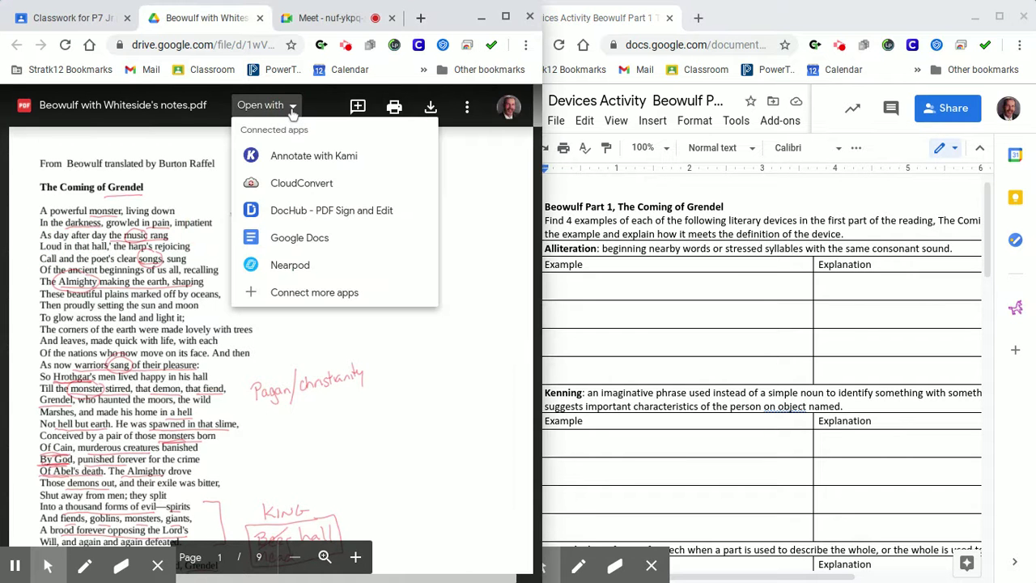
pyautogui.click(286, 157)
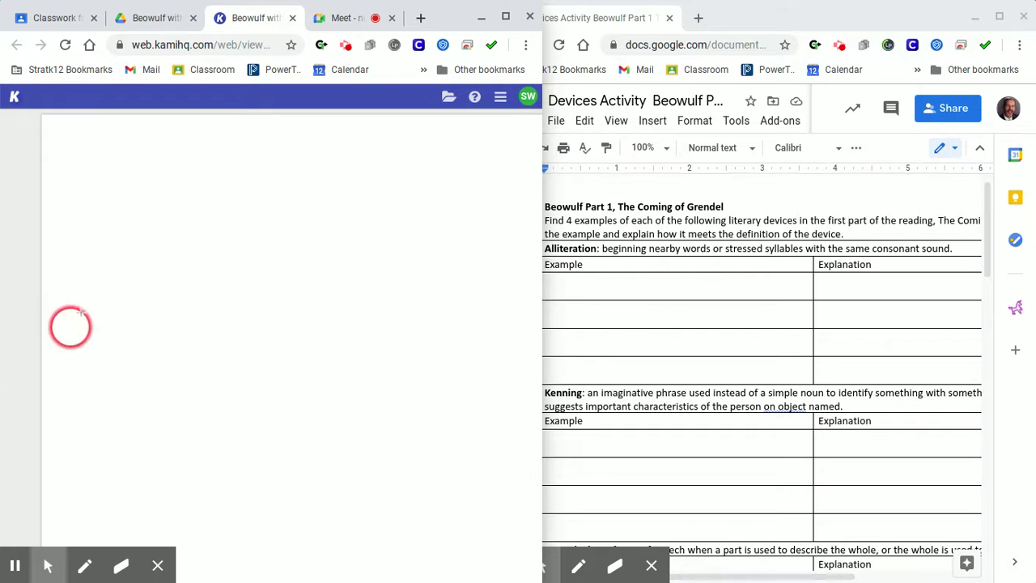
pyautogui.click(506, 16)
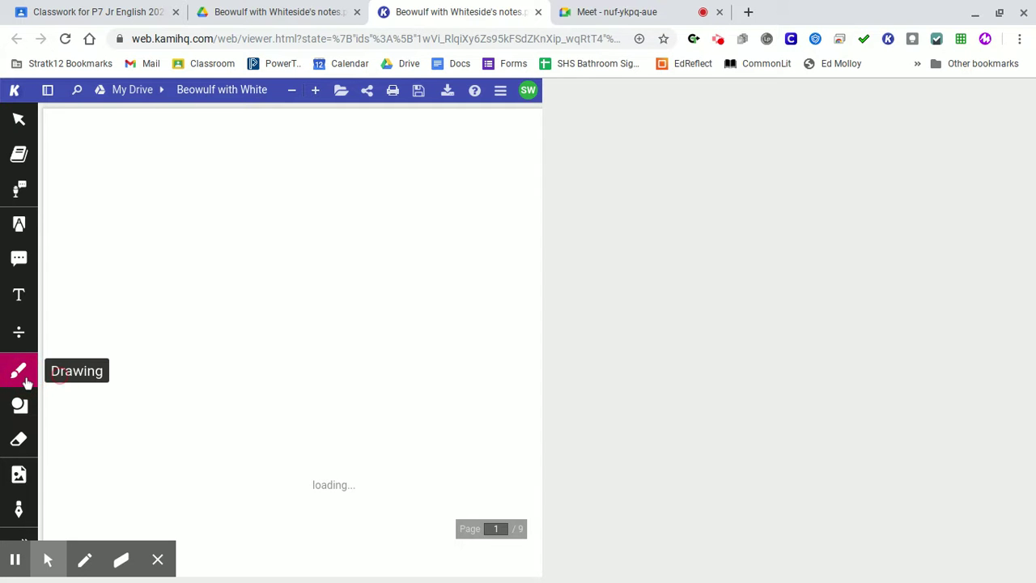
# - Adjust the opacity of Kami's drawing pen
pyautogui.moveTo(27, 379)
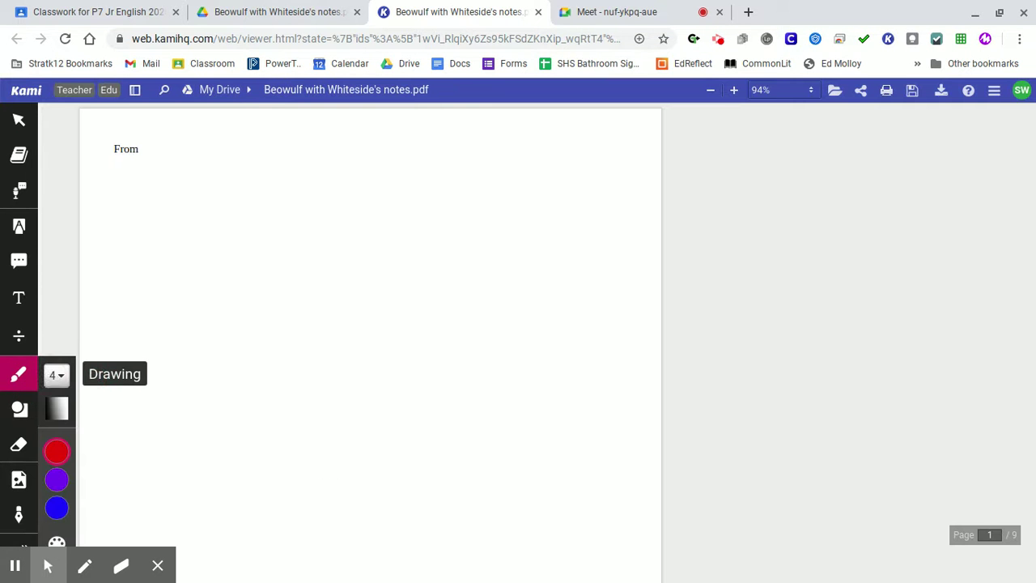
pyautogui.click(53, 411)
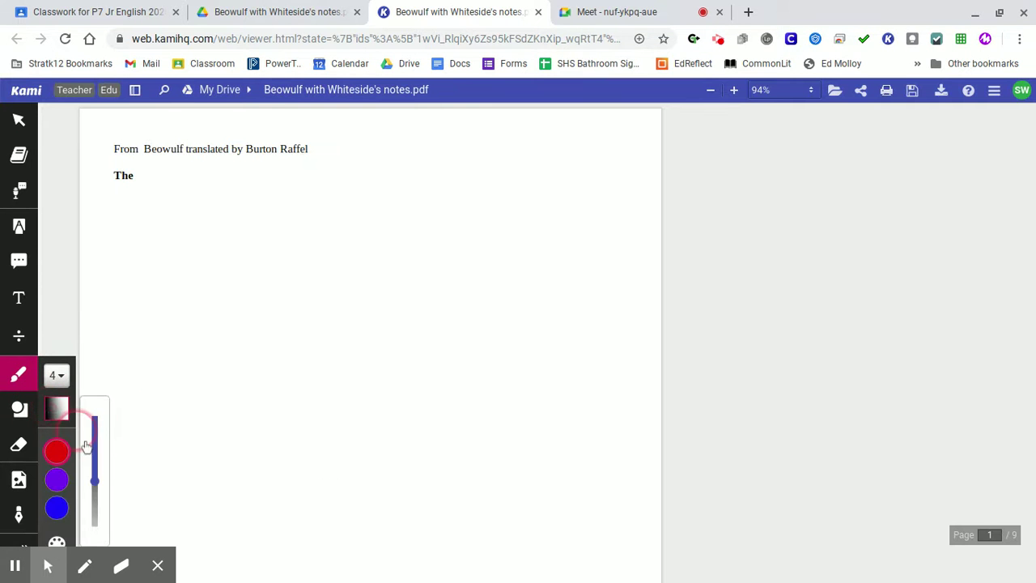
pyautogui.moveTo(97, 474); pyautogui.dragTo(95, 481)
pyautogui.click(70, 422)
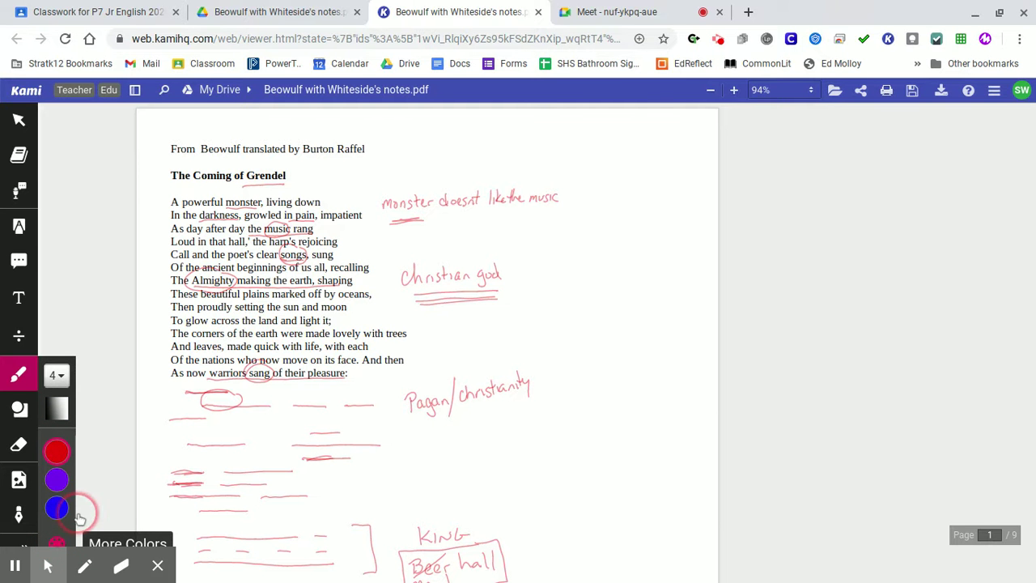
# - Set one slot of the custom colour palette to yellow
pyautogui.click(56, 540)
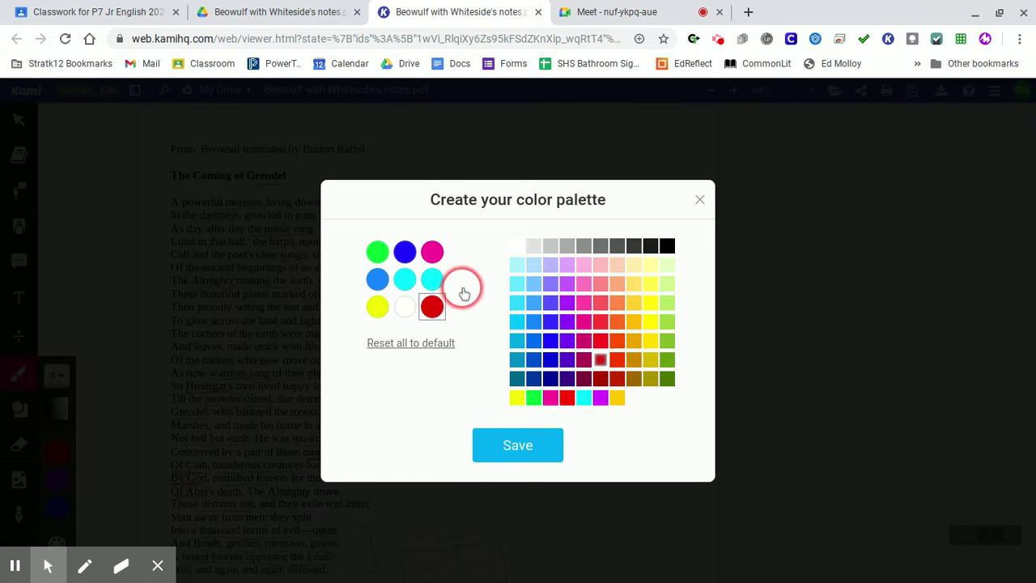
pyautogui.click(378, 307)
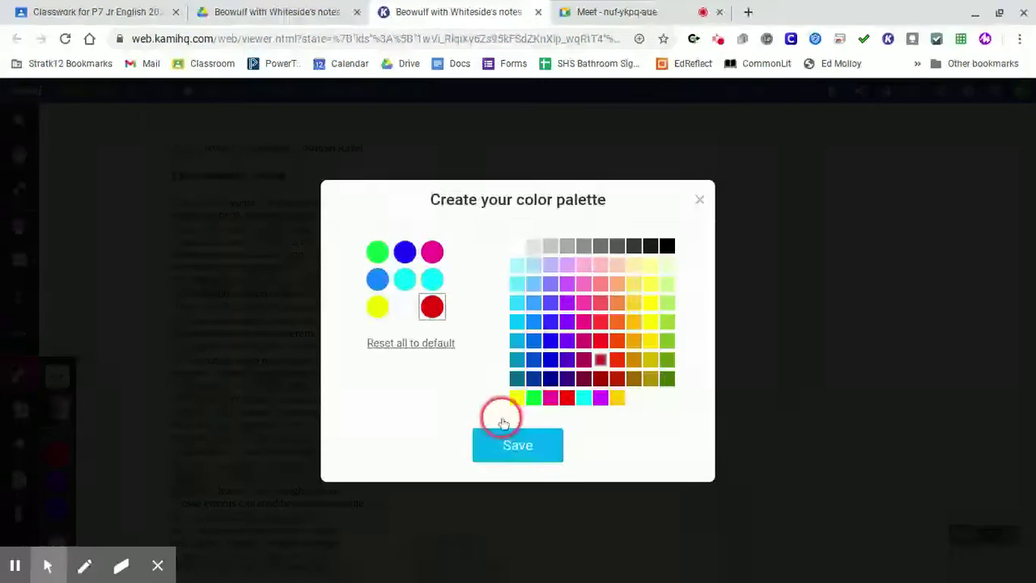
pyautogui.click(518, 451)
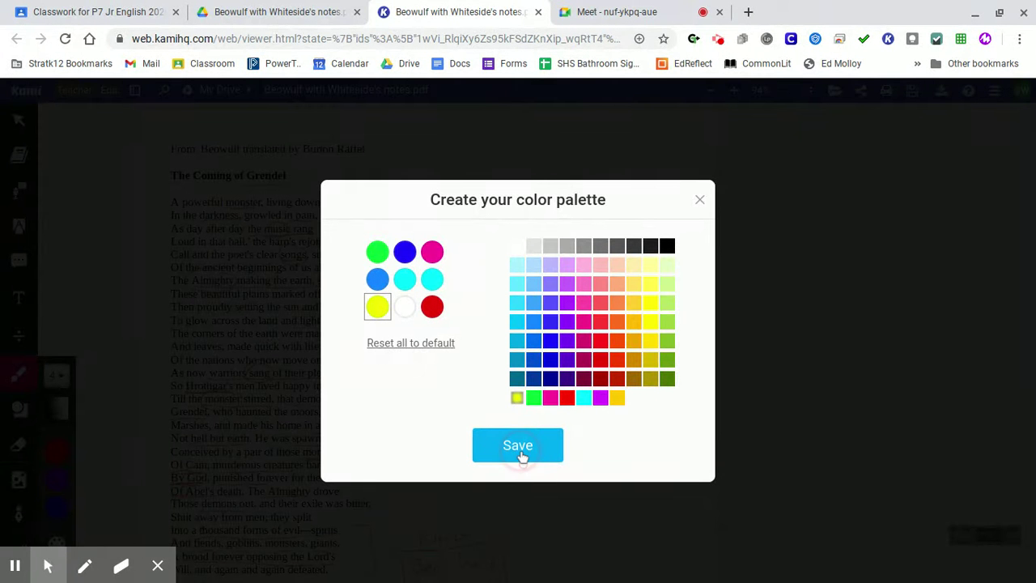
pyautogui.moveTo(462, 375); pyautogui.dragTo(381, 312)
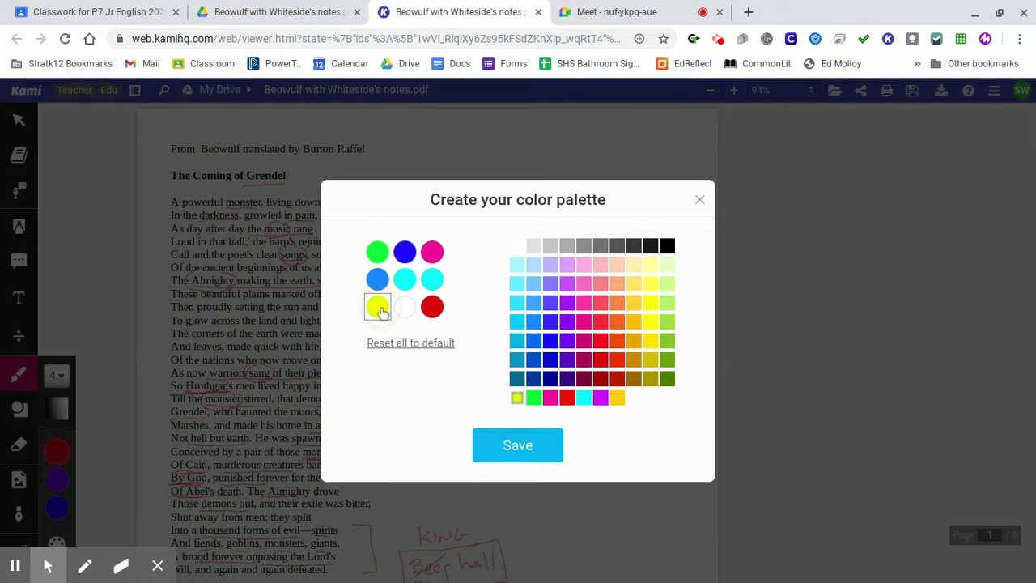
# - Save the updated palette and switch the drawing pen colour to yellow
pyautogui.click(499, 441)
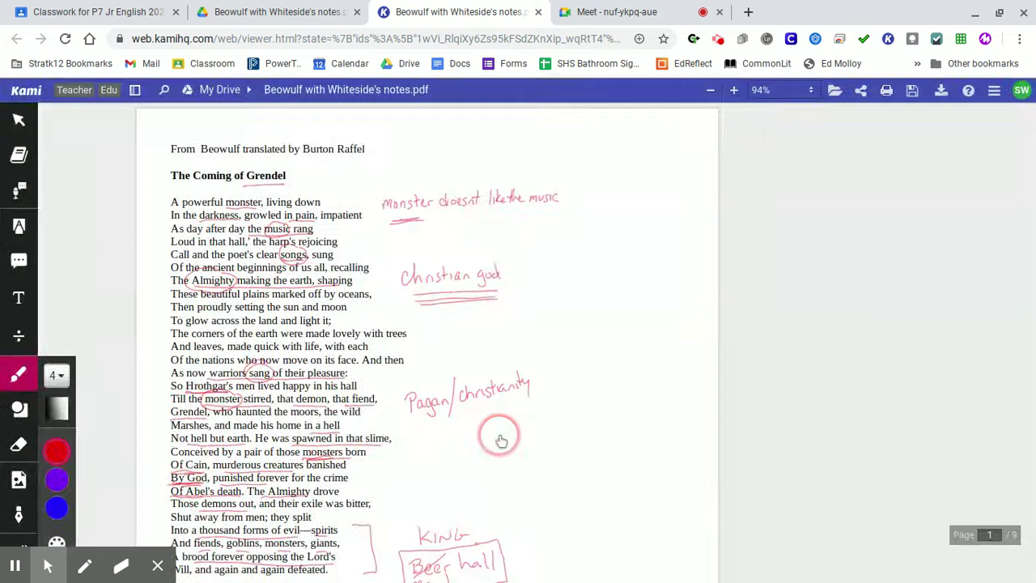
pyautogui.moveTo(498, 414); pyautogui.dragTo(692, 385)
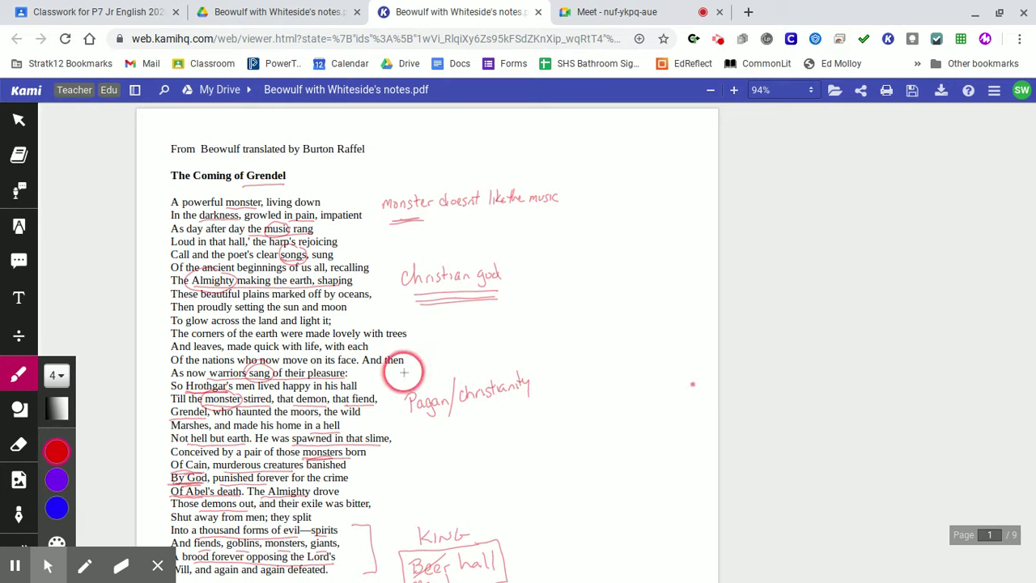
pyautogui.click(59, 420)
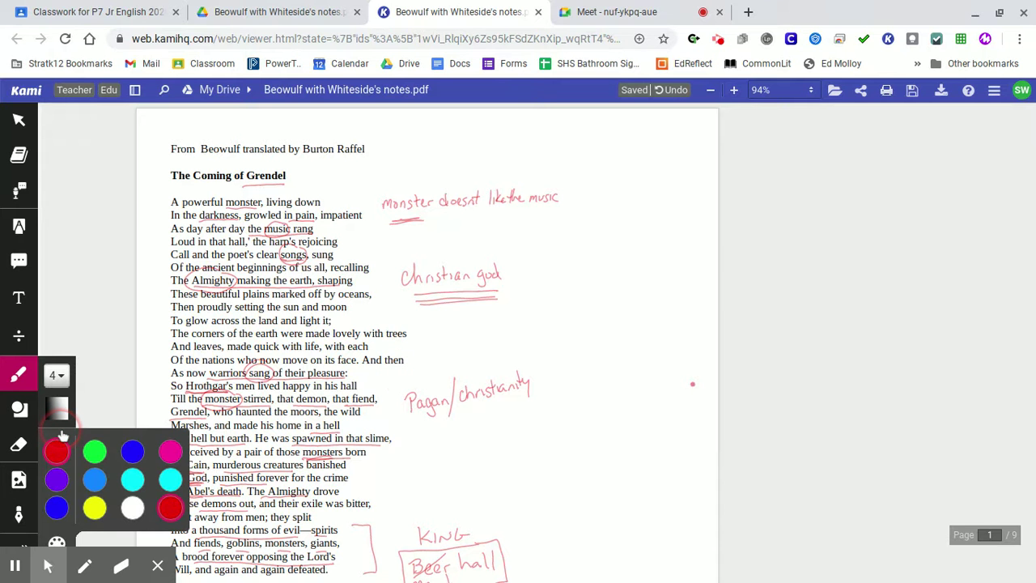
pyautogui.click(94, 508)
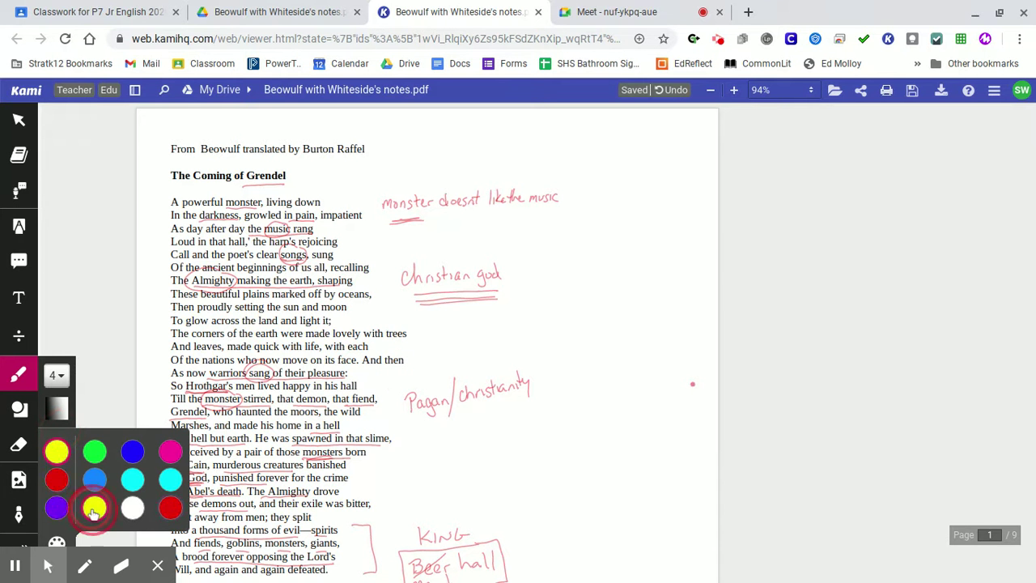
pyautogui.click(52, 289)
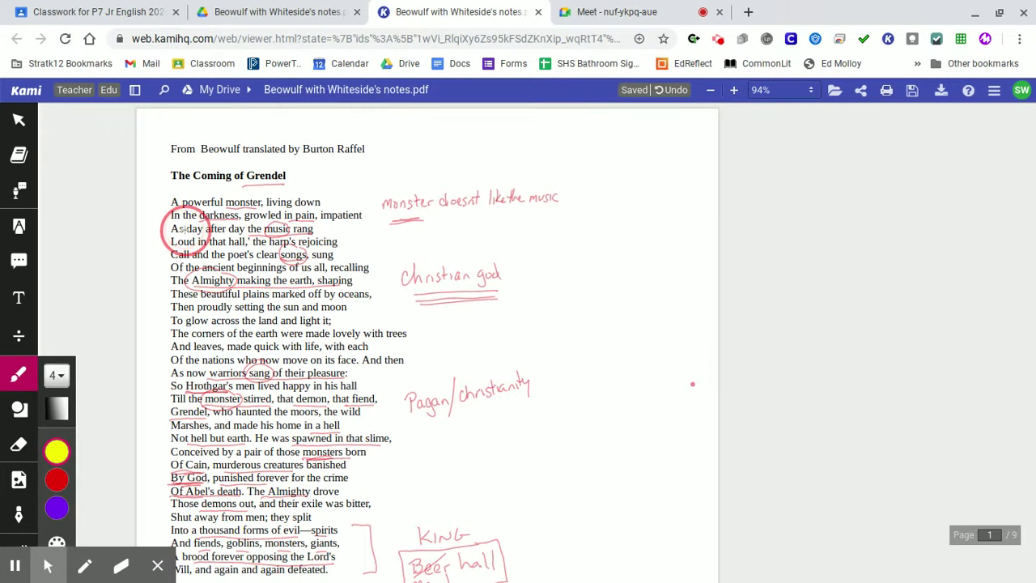
# - Highlight 'day after day' and 'spawned in that slime' in yellow on the PDF
pyautogui.moveTo(197, 229); pyautogui.dragTo(242, 230)
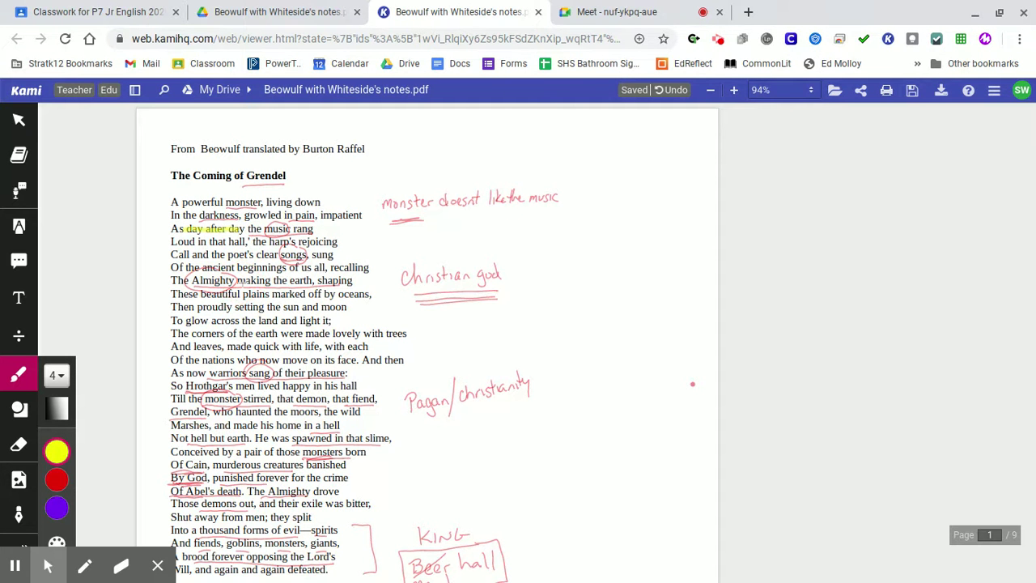
pyautogui.scroll(-1, 518, 340)
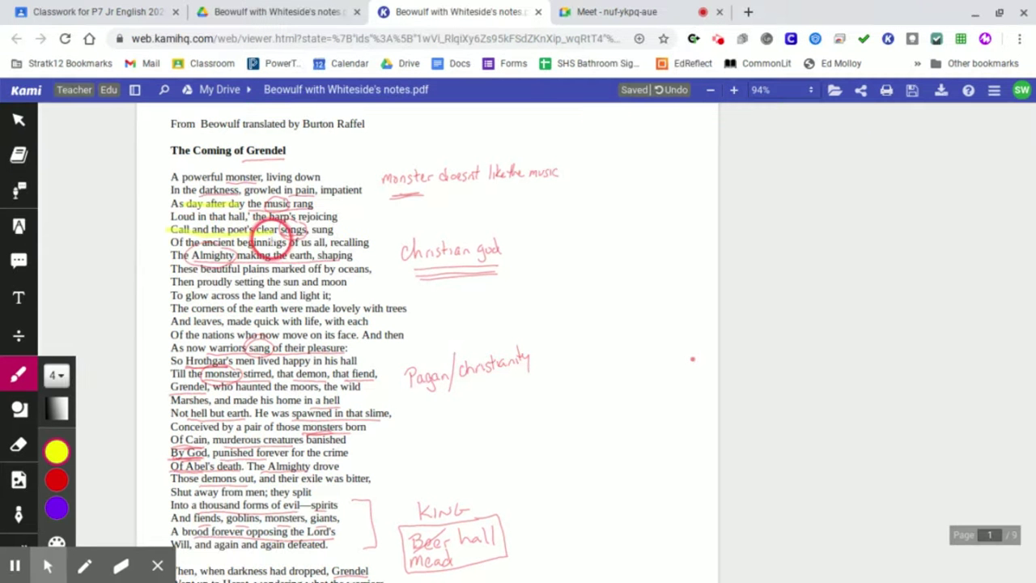
pyautogui.scroll(-1, 268, 275)
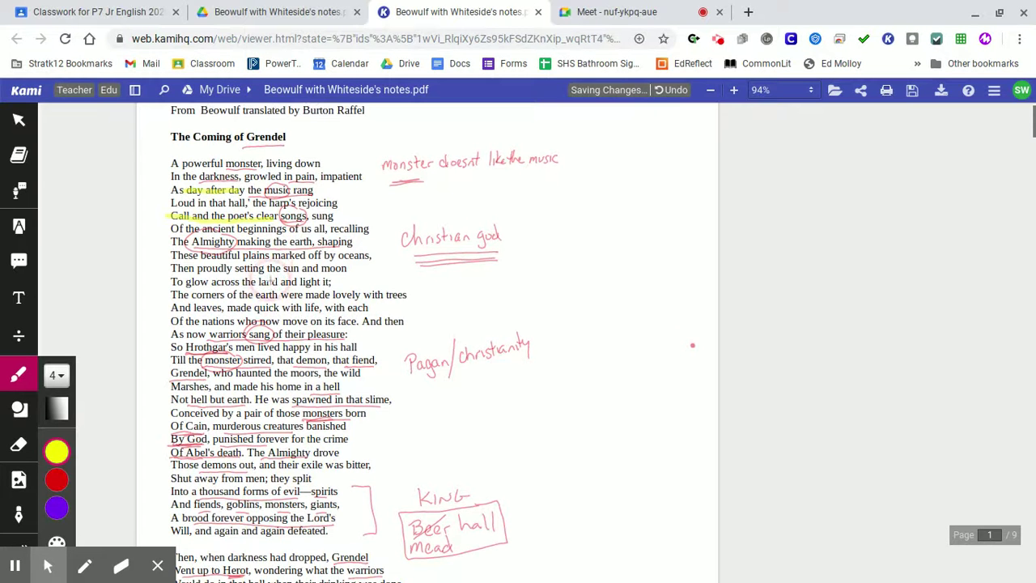
pyautogui.scroll(-1, 271, 283)
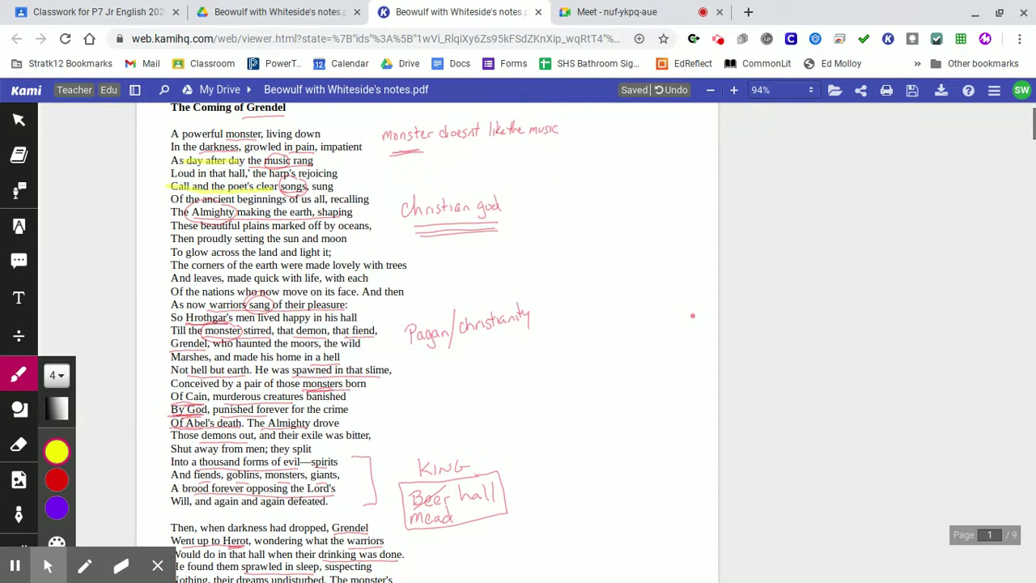
pyautogui.scroll(-2, 259, 233)
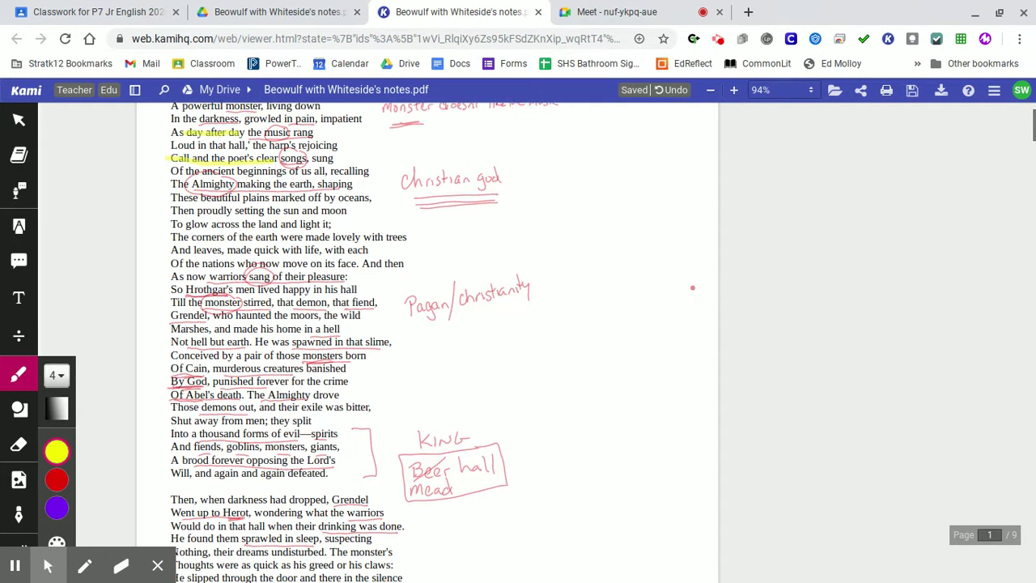
pyautogui.scroll(-1, 259, 233)
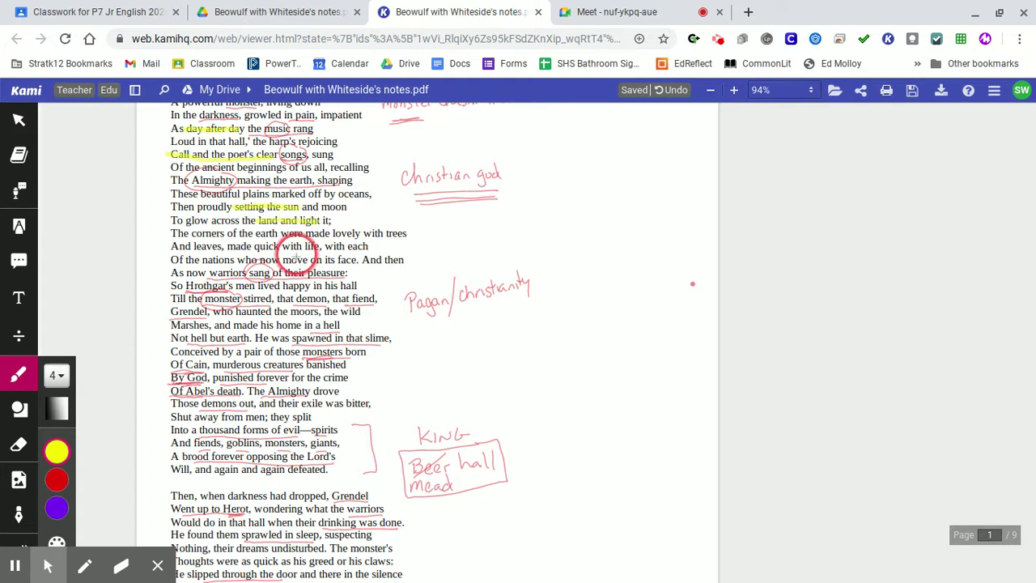
pyautogui.scroll(-3, 293, 257)
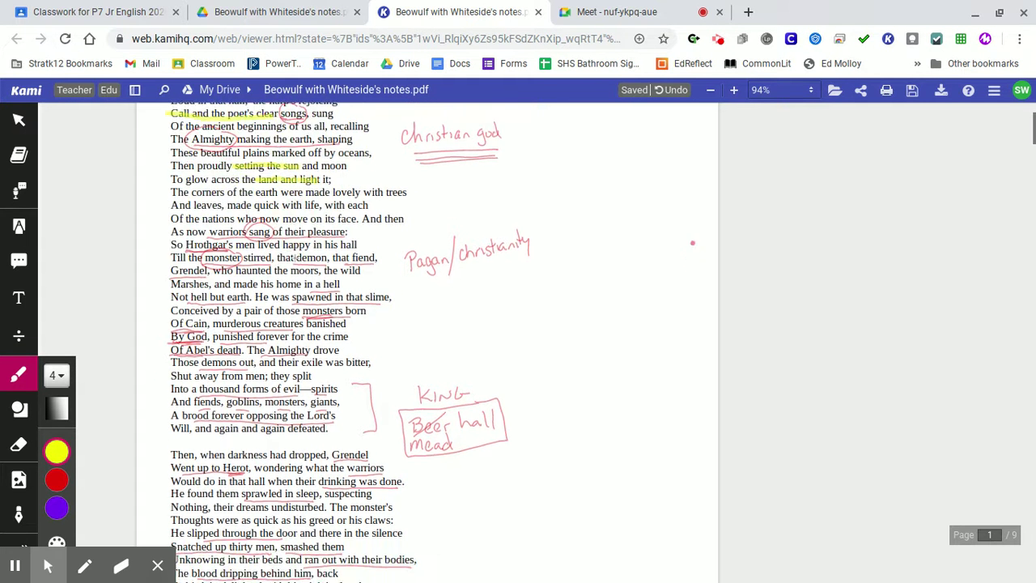
pyautogui.scroll(-1, 429, 339)
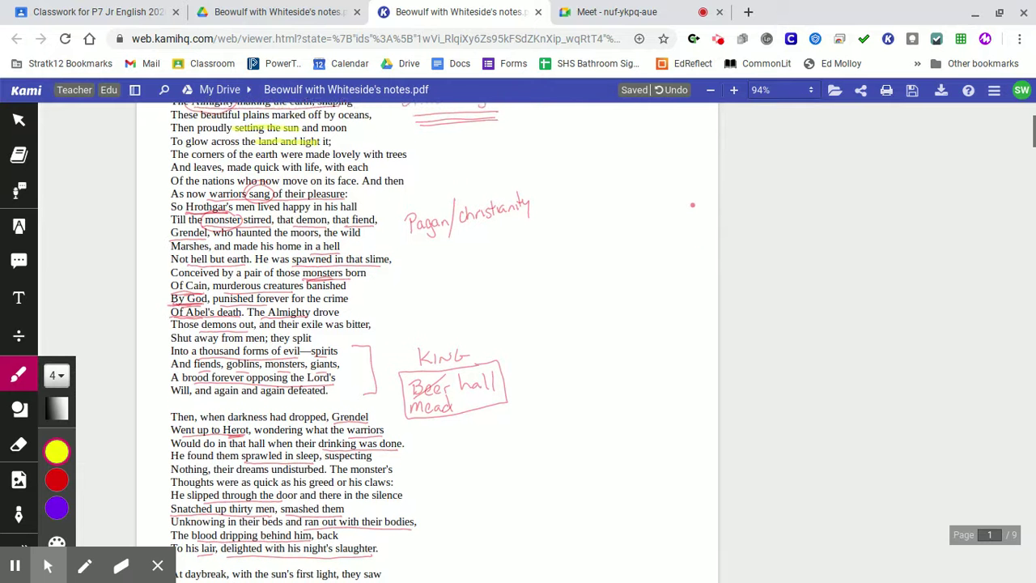
pyautogui.scroll(-1, 293, 324)
pyautogui.scroll(-1, 429, 340)
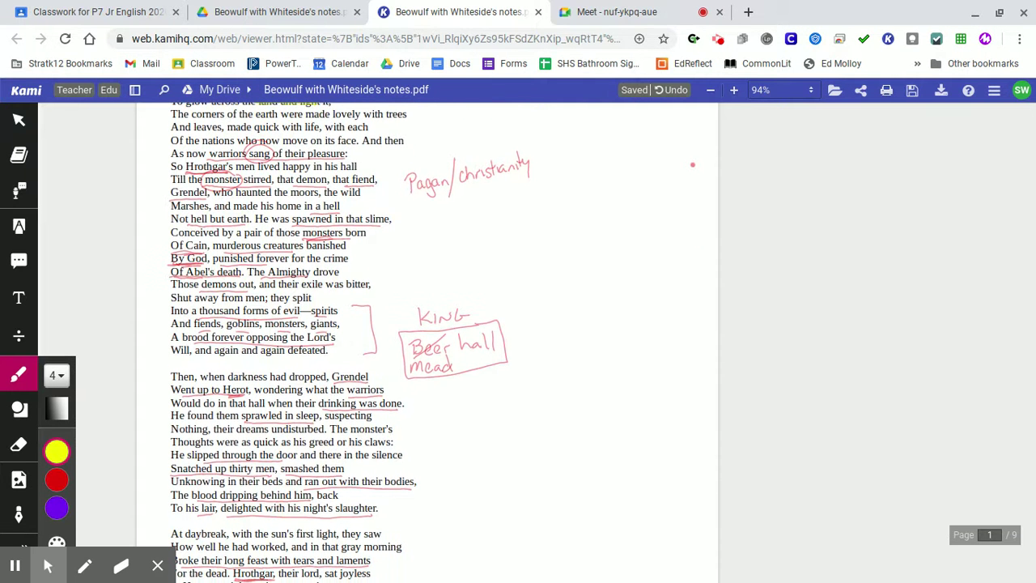
pyautogui.scroll(-2, 429, 340)
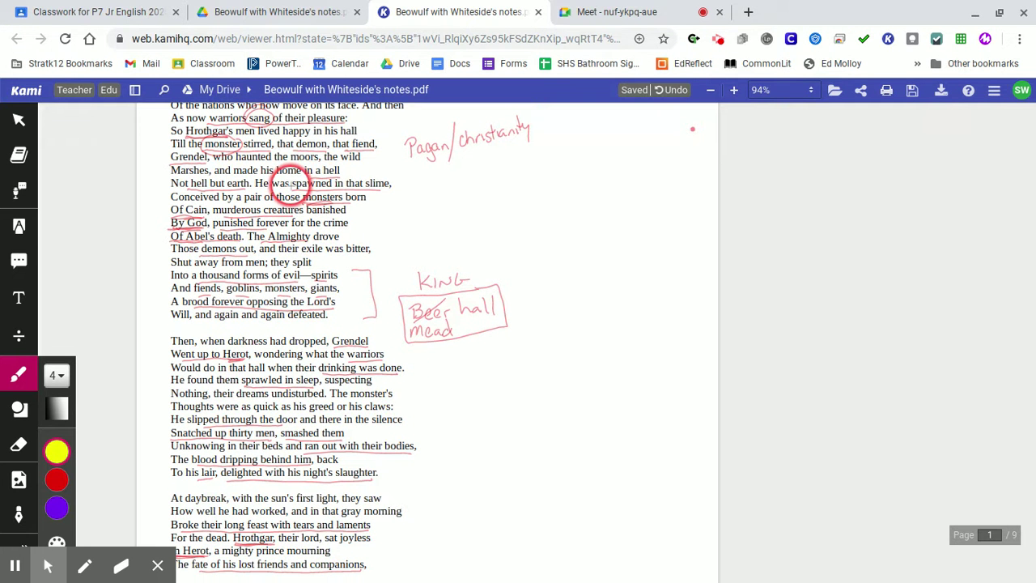
pyautogui.moveTo(293, 184); pyautogui.dragTo(388, 184)
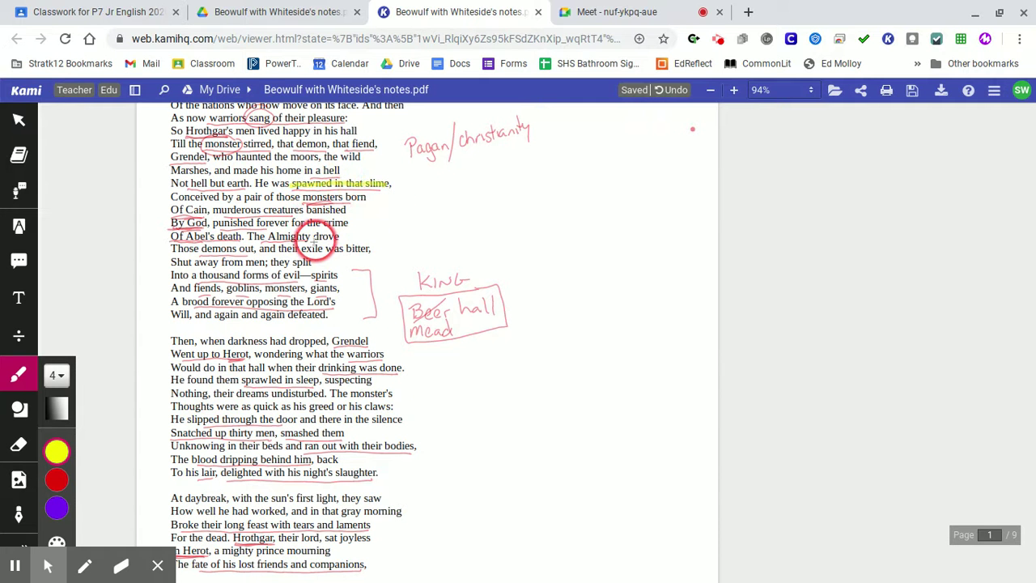
pyautogui.scroll(-2, 307, 243)
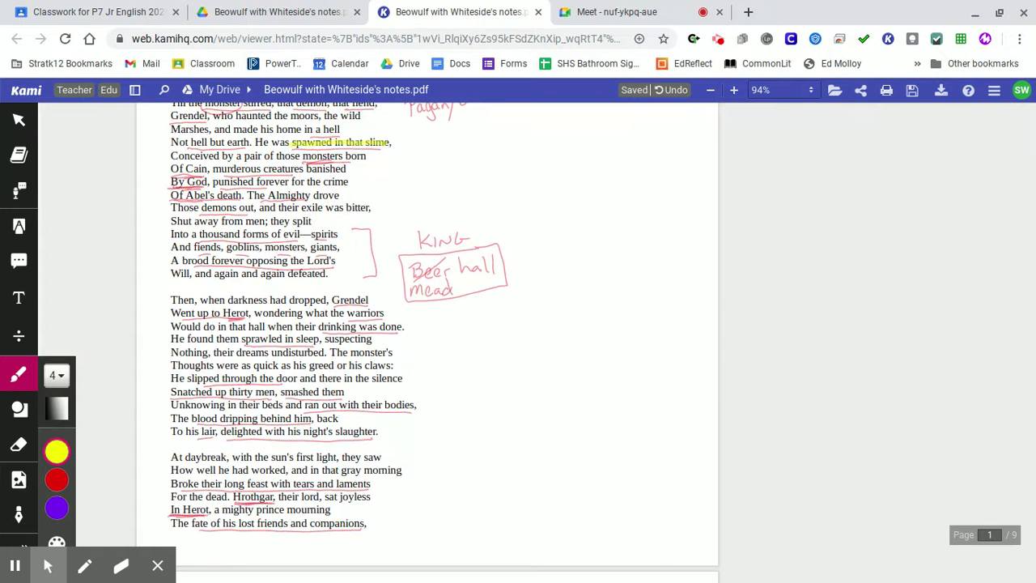
pyautogui.scroll(-1, 427, 340)
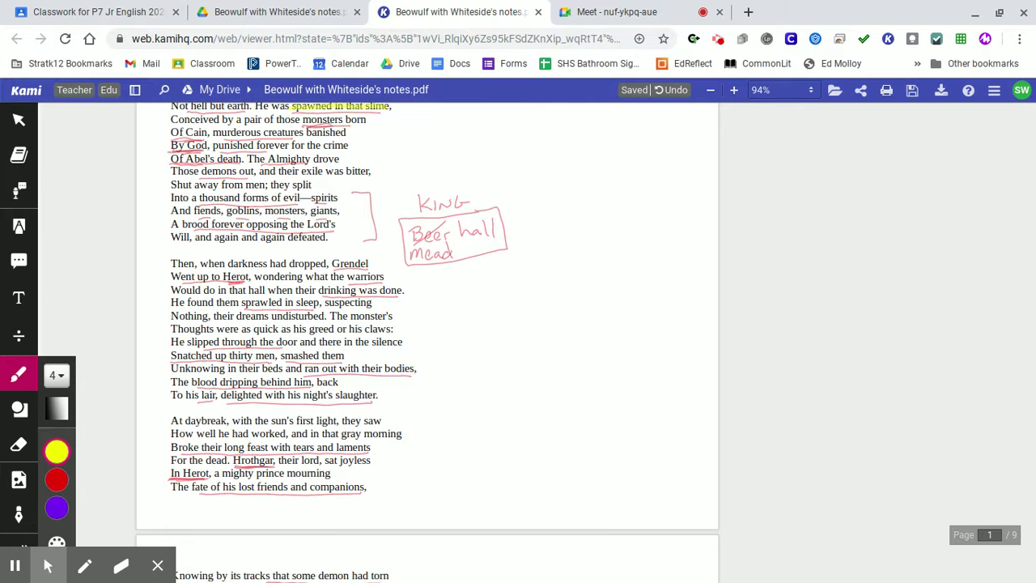
pyautogui.scroll(-2, 427, 324)
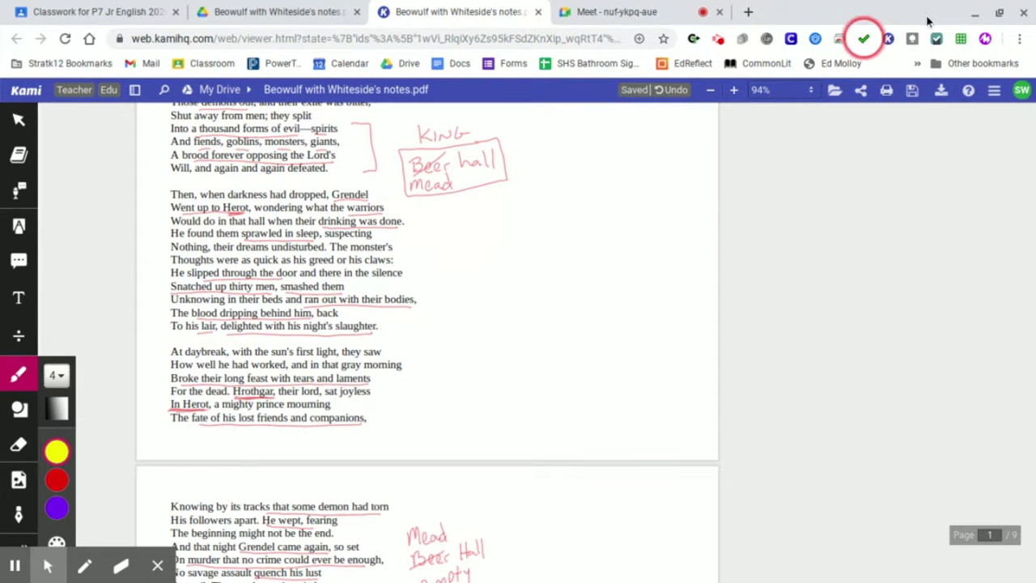
# - With Kami beside Docs, select 'He was spawned in that slime' and enter the first Alliteration Example cell
pyautogui.click(1000, 14)
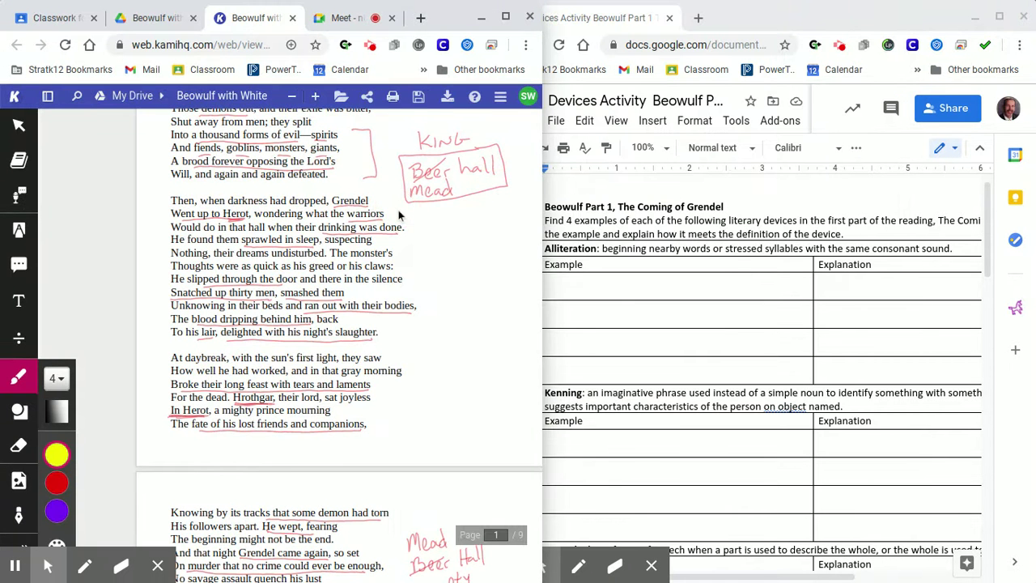
pyautogui.scroll(3, 330, 249)
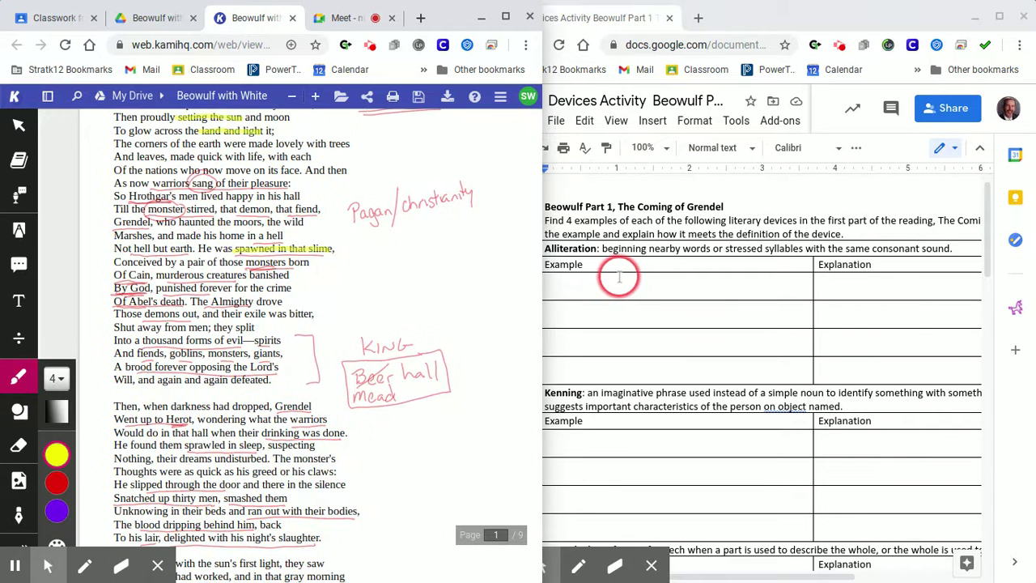
pyautogui.click(17, 139)
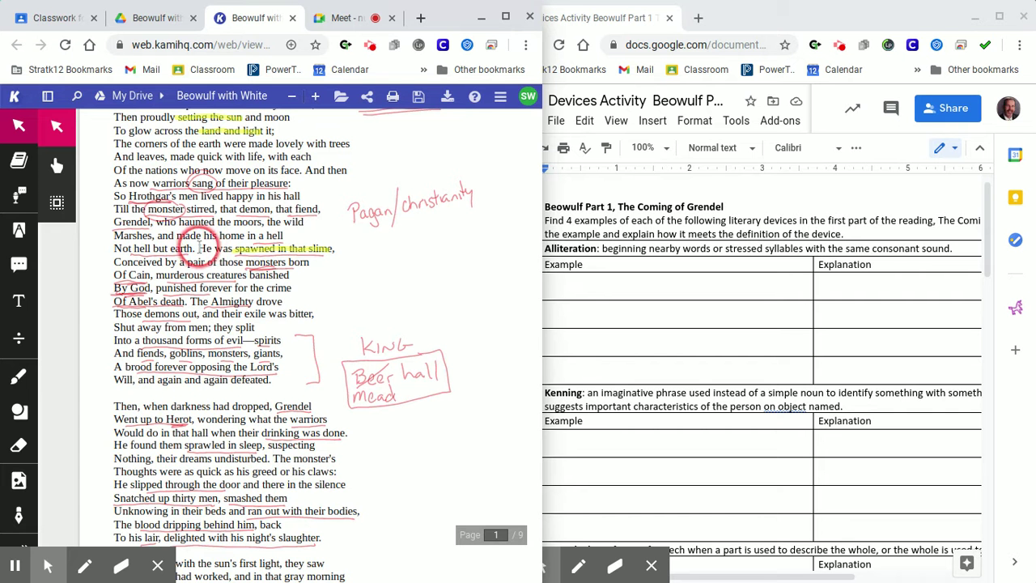
pyautogui.moveTo(199, 248); pyautogui.dragTo(332, 245)
pyautogui.hotkey('ctrl', 'c')
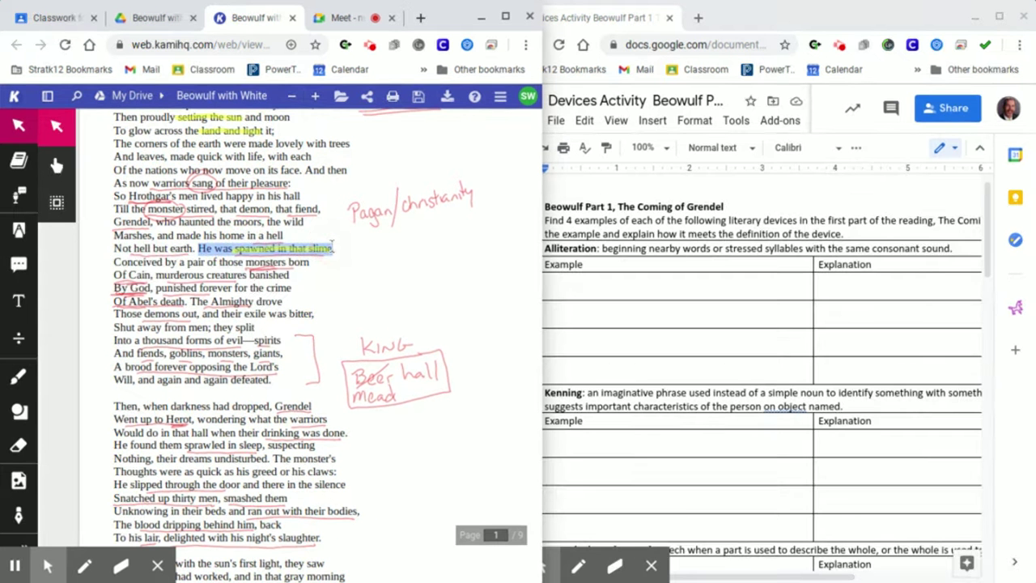
pyautogui.click(580, 284)
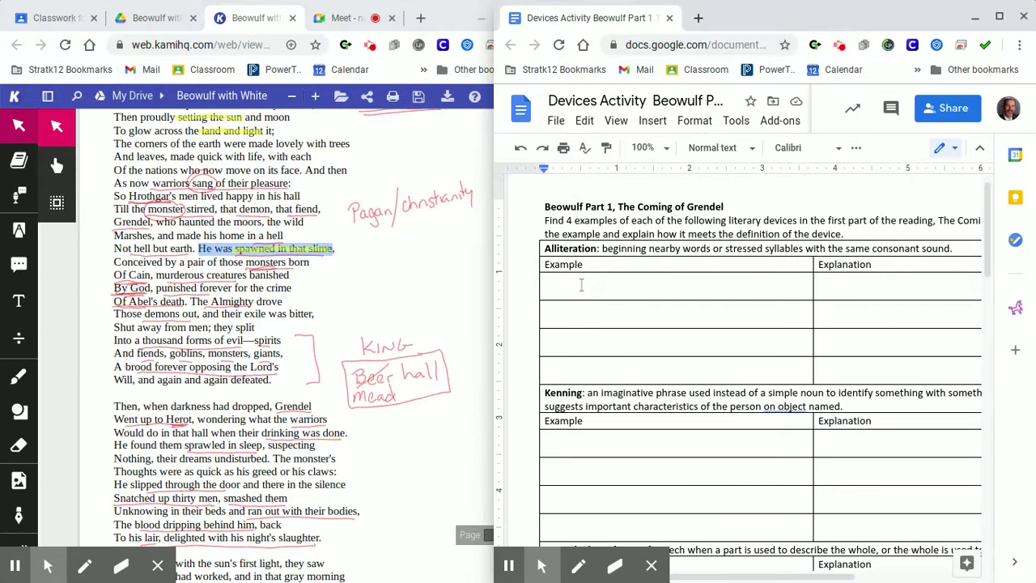
pyautogui.click(582, 284)
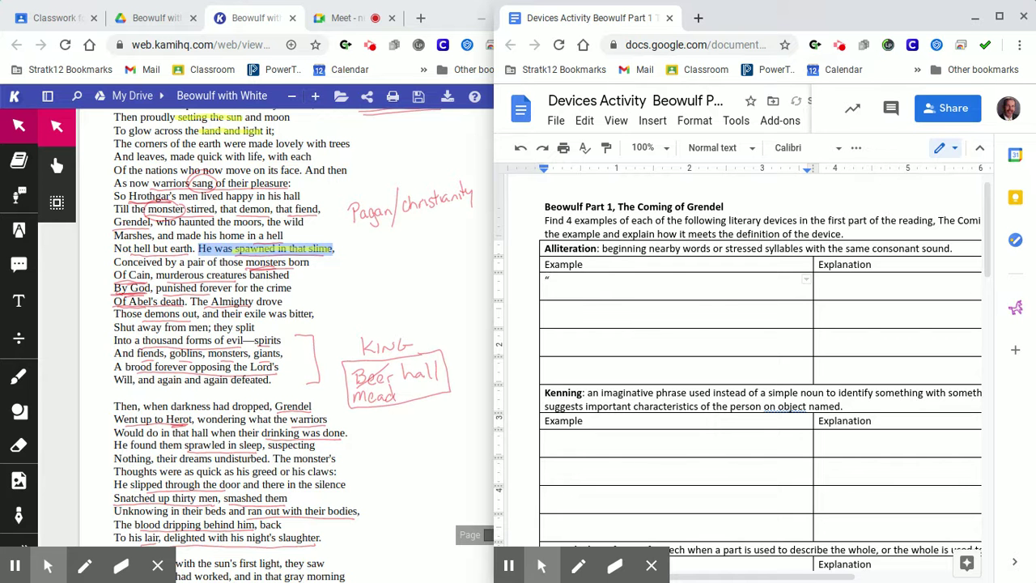
# - Paste “He was spawned in that slime” into the first Alliteration Example cell and maximize Docs
pyautogui.write('"')
pyautogui.hotkey('ctrl', 'v')
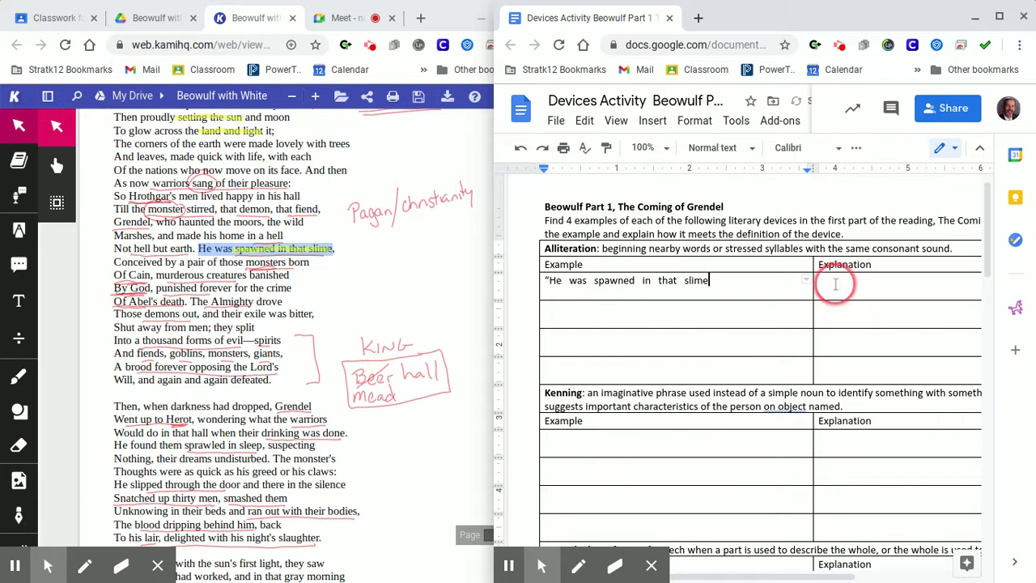
pyautogui.click(835, 284)
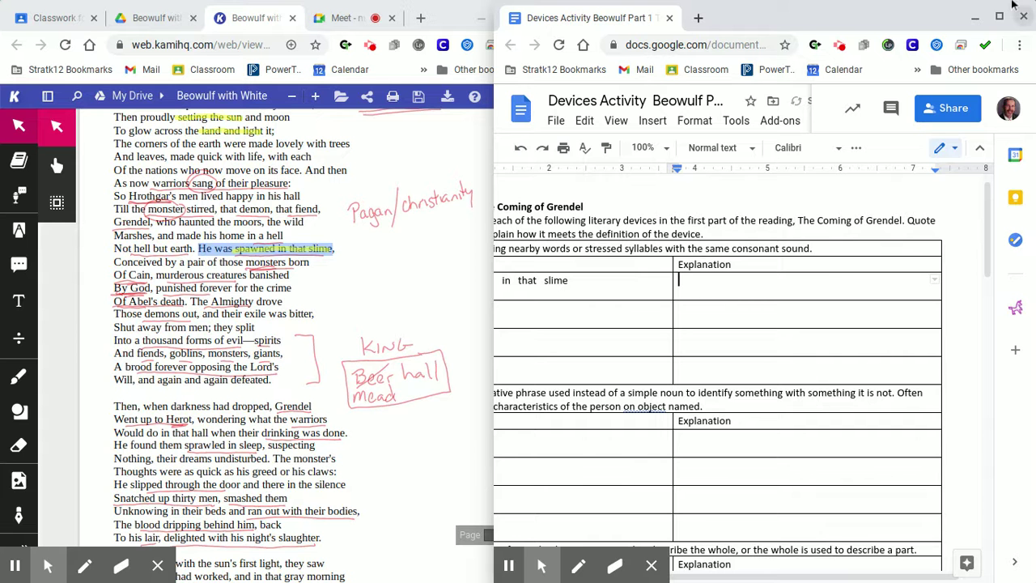
pyautogui.click(1000, 16)
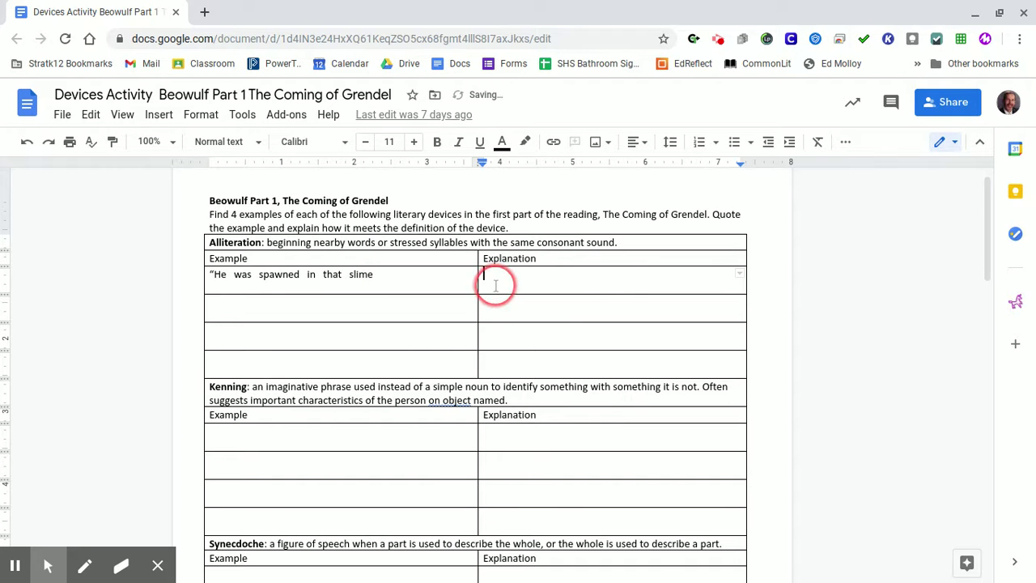
# - Write 'repeat of the letter s gives it a snake quality which adds to the evil' as the explanation
pyautogui.write('repeat of the letter s gives it a snake quality which adds to the evil')
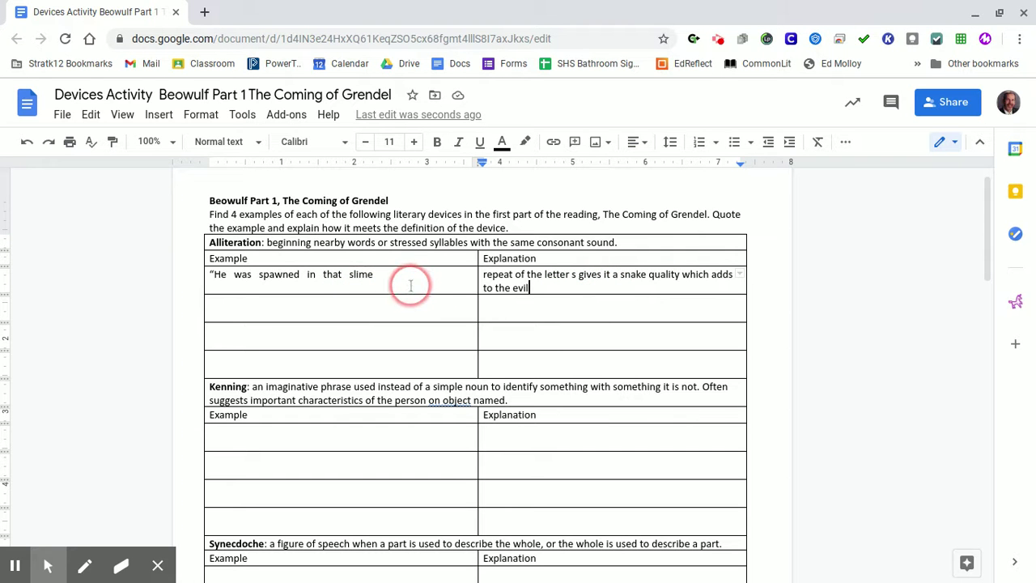
pyautogui.click(998, 14)
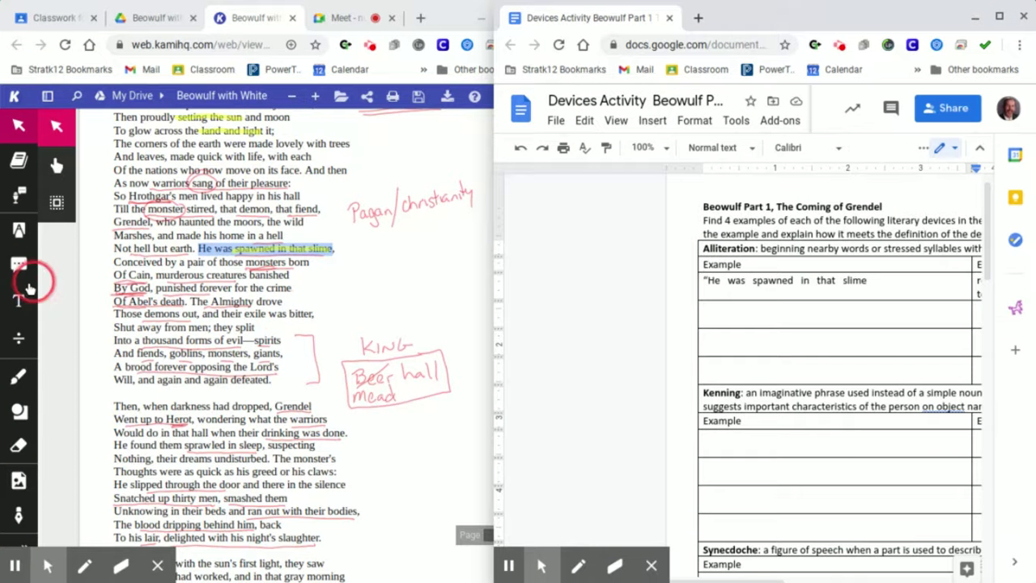
# - Bring Kami forward and pick the freehand Drawing tool with yellow ink
pyautogui.click(23, 377)
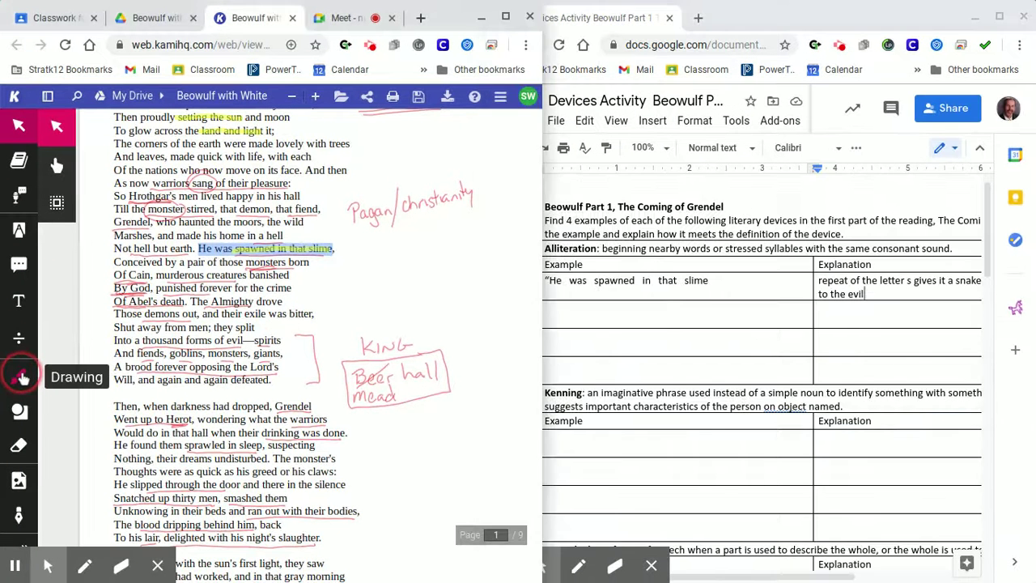
pyautogui.click(21, 377)
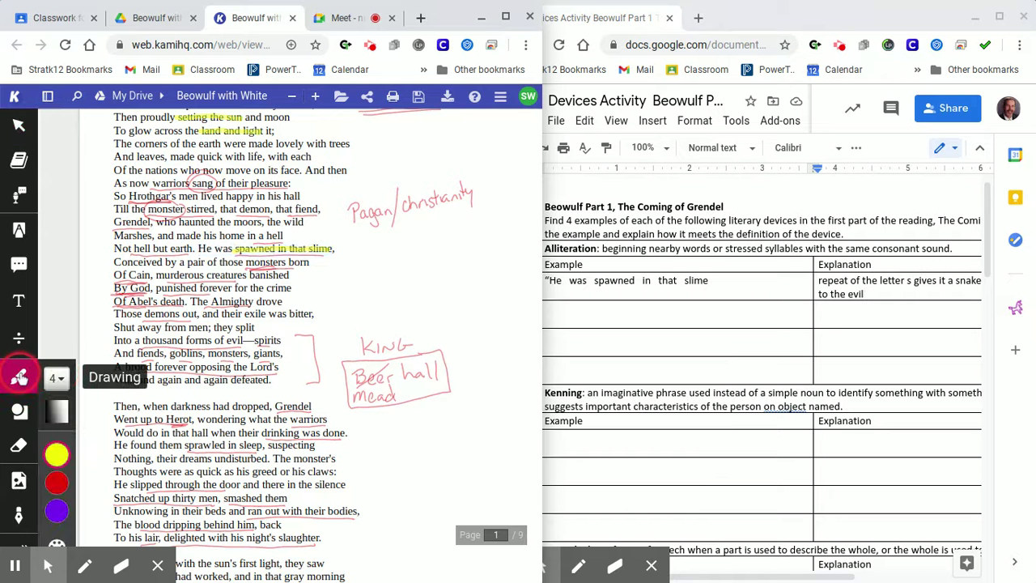
pyautogui.click(57, 457)
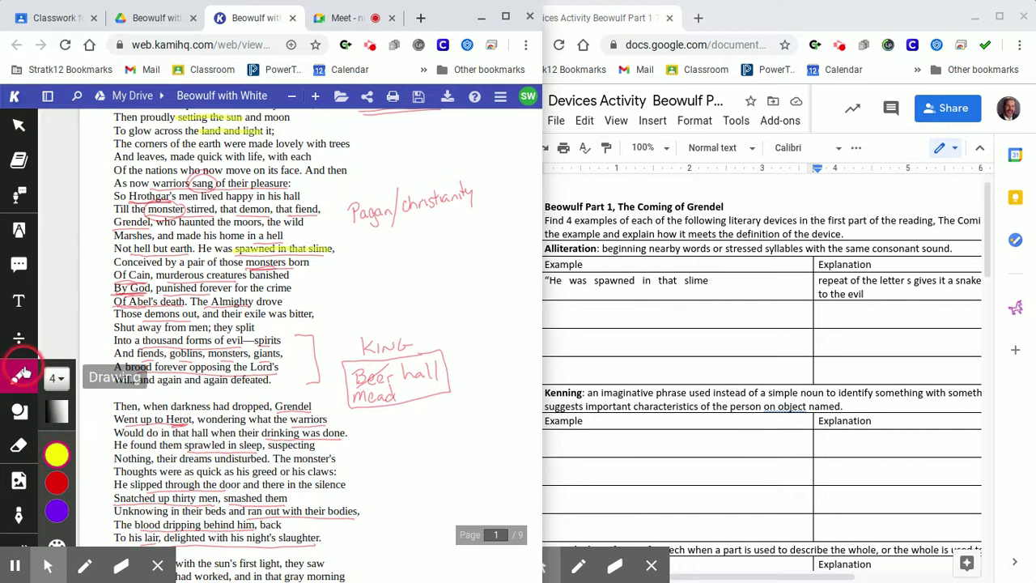
pyautogui.click(21, 372)
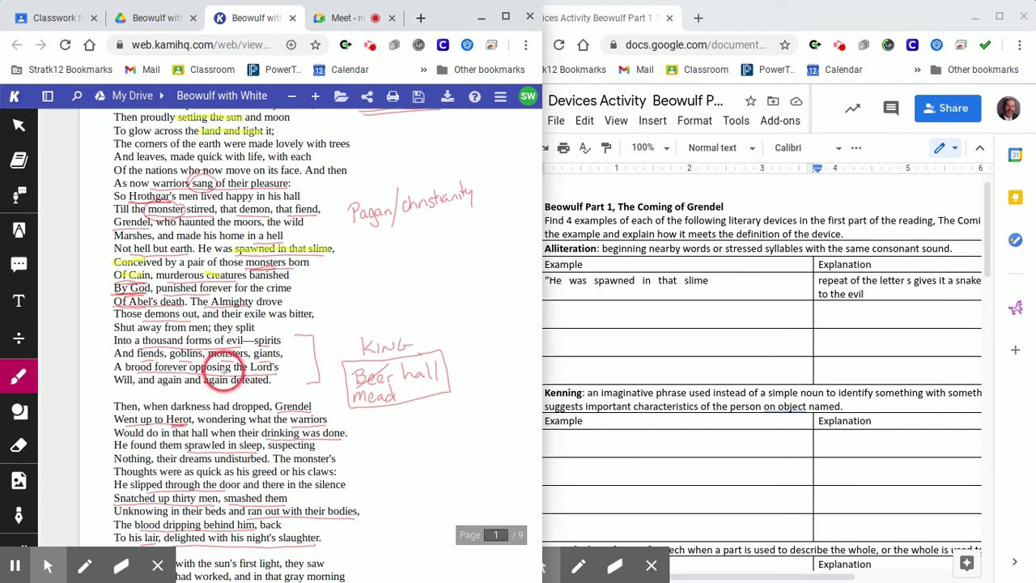
# - Scroll to the Grendel stanza and underline the s sound in 'sprawled' in yellow
pyautogui.scroll(-2, 225, 386)
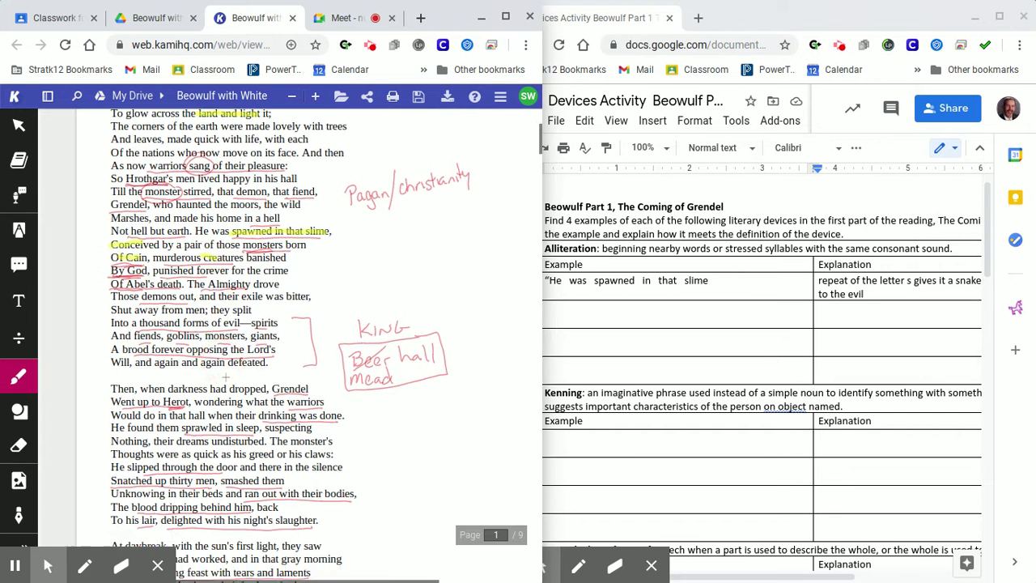
pyautogui.scroll(-1, 220, 246)
pyautogui.scroll(-2, 235, 324)
pyautogui.scroll(-3, 310, 346)
pyautogui.scroll(-1, 310, 324)
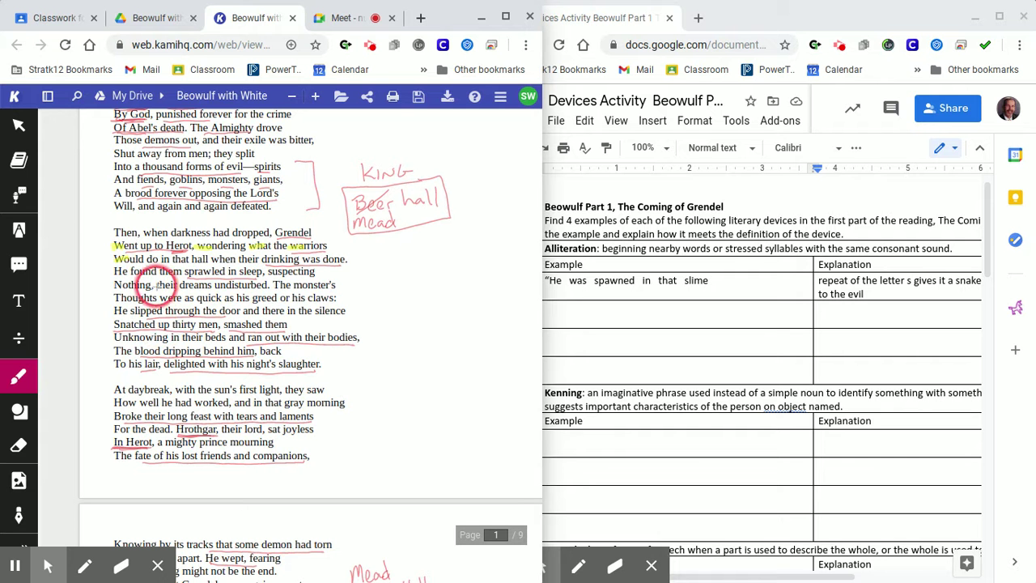
pyautogui.moveTo(182, 273); pyautogui.dragTo(271, 274)
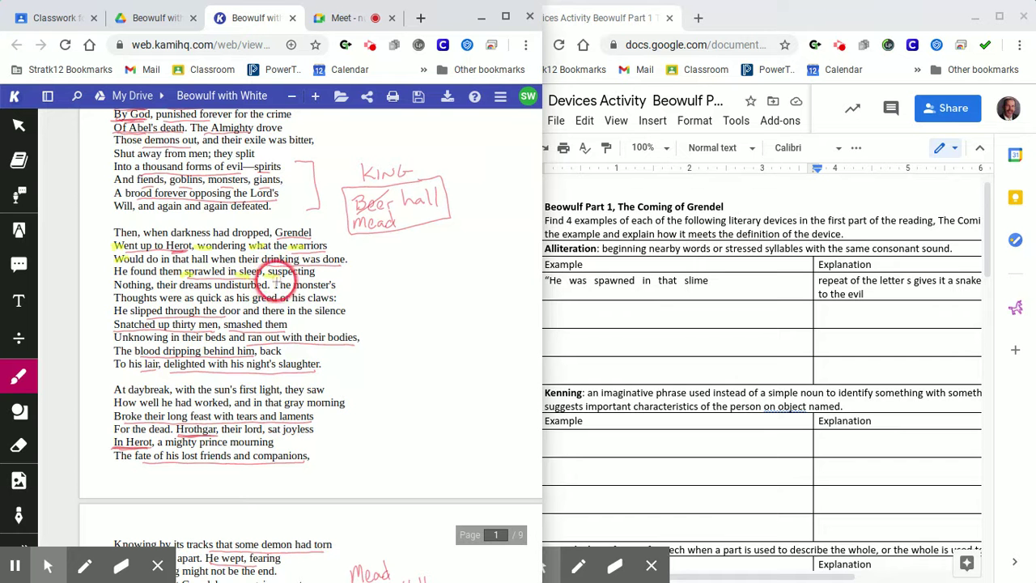
# - Scroll on down through page 2 of the Beowulf PDF
pyautogui.scroll(-1, 278, 309)
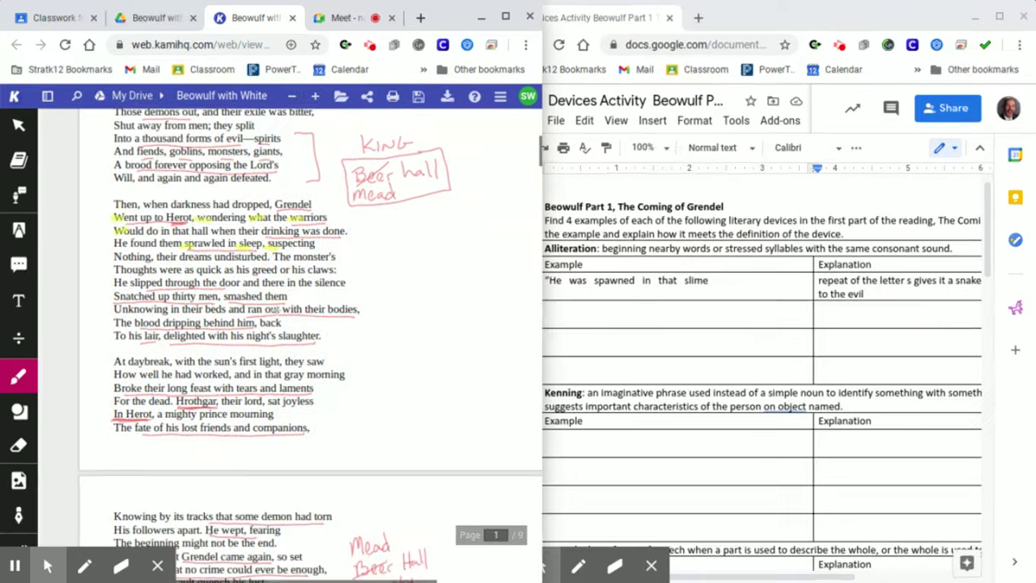
pyautogui.scroll(-2, 278, 309)
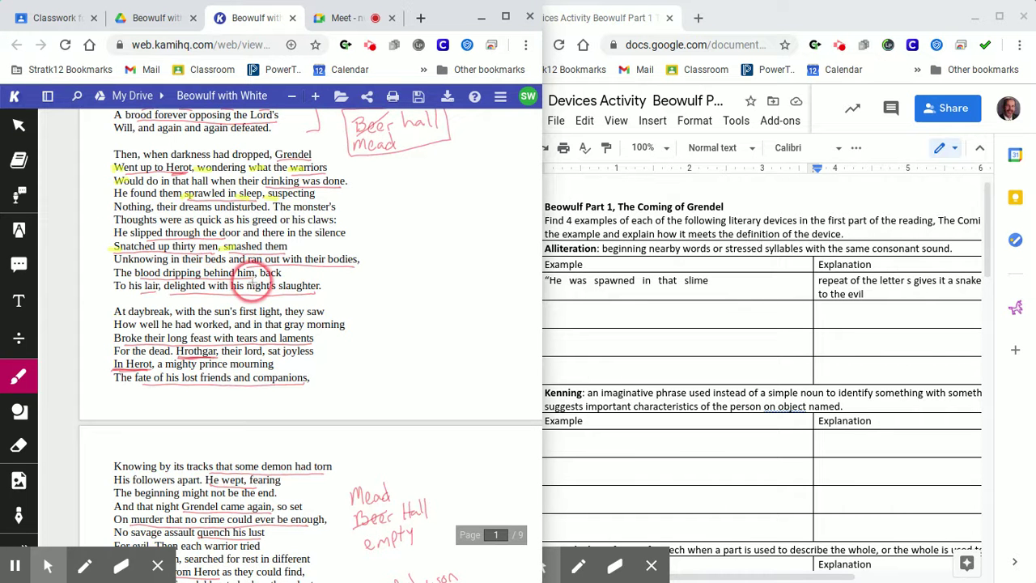
pyautogui.scroll(-2, 258, 285)
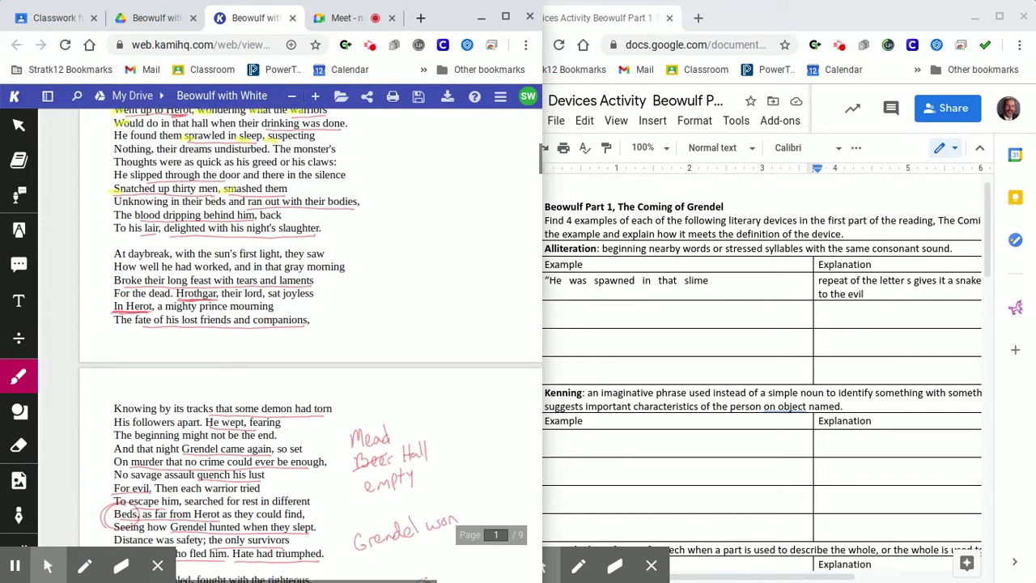
pyautogui.scroll(-1, 310, 346)
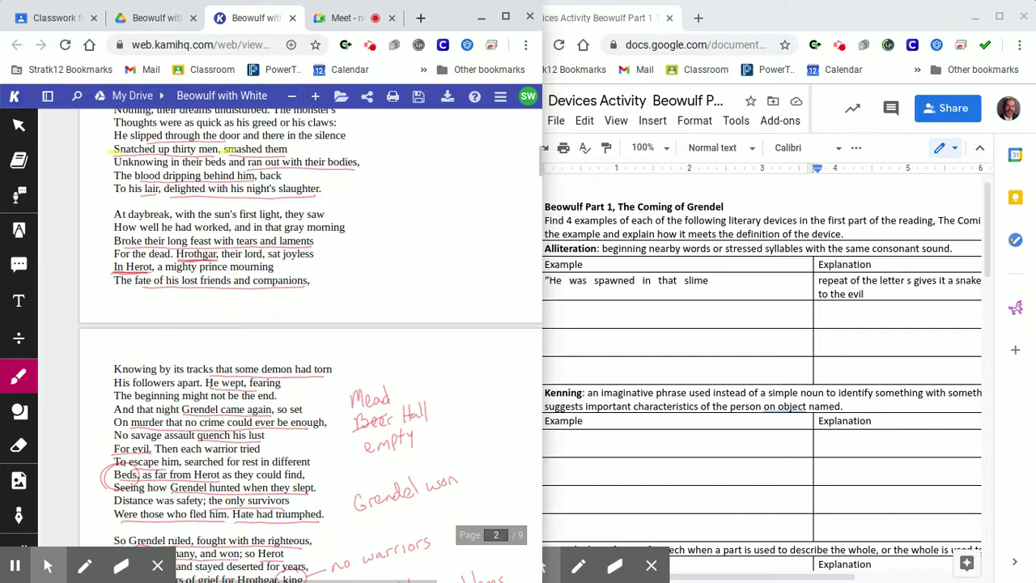
pyautogui.hscroll(1, 307, 346)
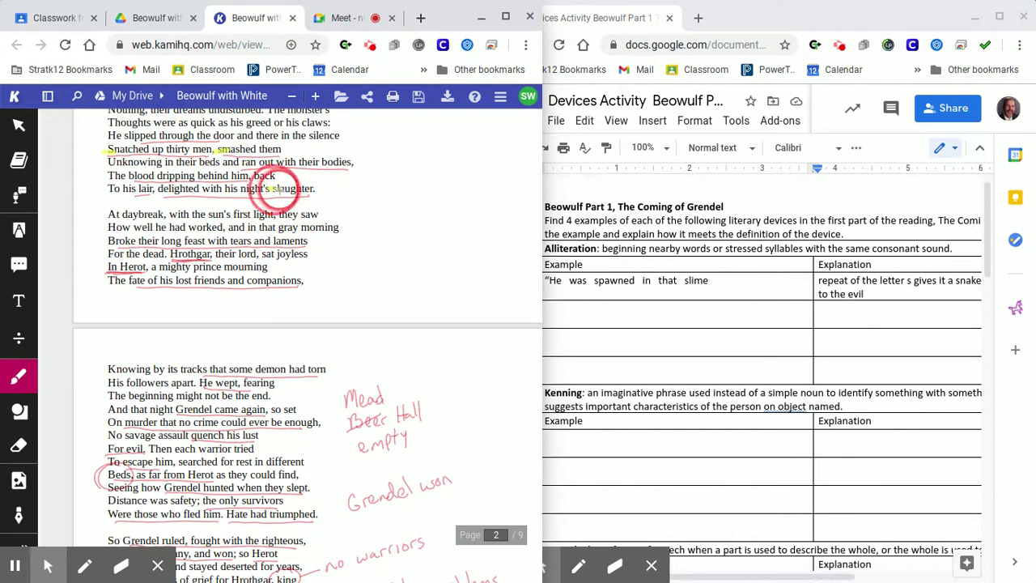
pyautogui.scroll(-4, 243, 240)
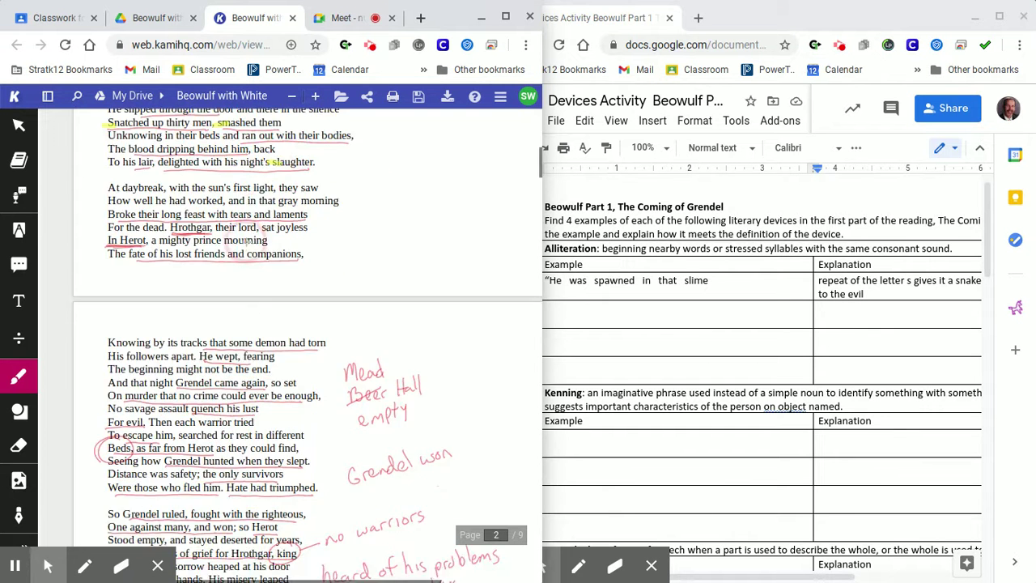
pyautogui.scroll(-3, 307, 353)
pyautogui.scroll(-3, 307, 353)
pyautogui.scroll(-3, 308, 354)
pyautogui.scroll(-3, 308, 353)
pyautogui.scroll(-3, 307, 353)
pyautogui.scroll(-3, 307, 354)
pyautogui.scroll(-3, 308, 354)
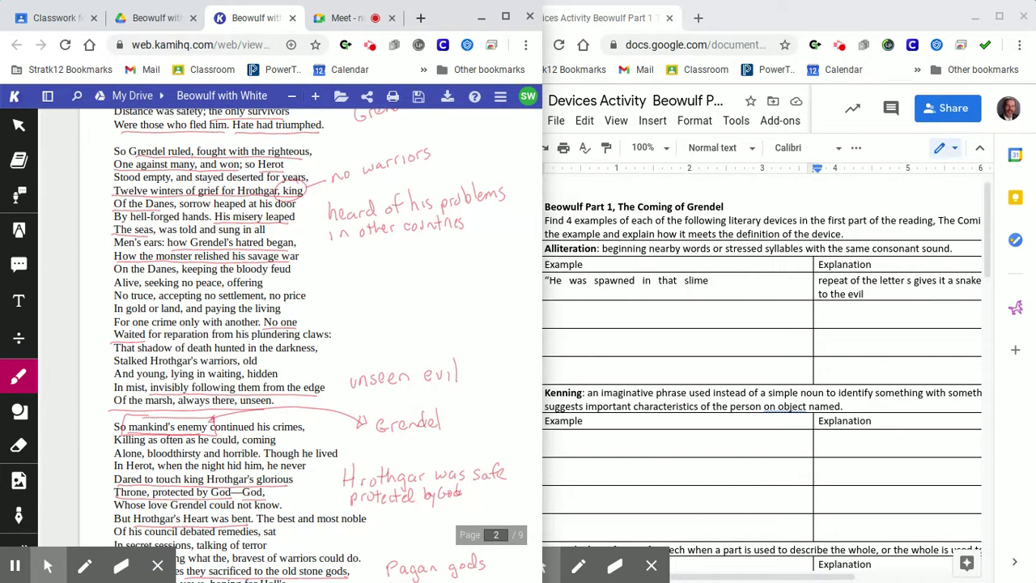
# - Scroll from page 2 to the top of page 3, where the preaching and Hrothgar notes appear
pyautogui.scroll(-2, 308, 354)
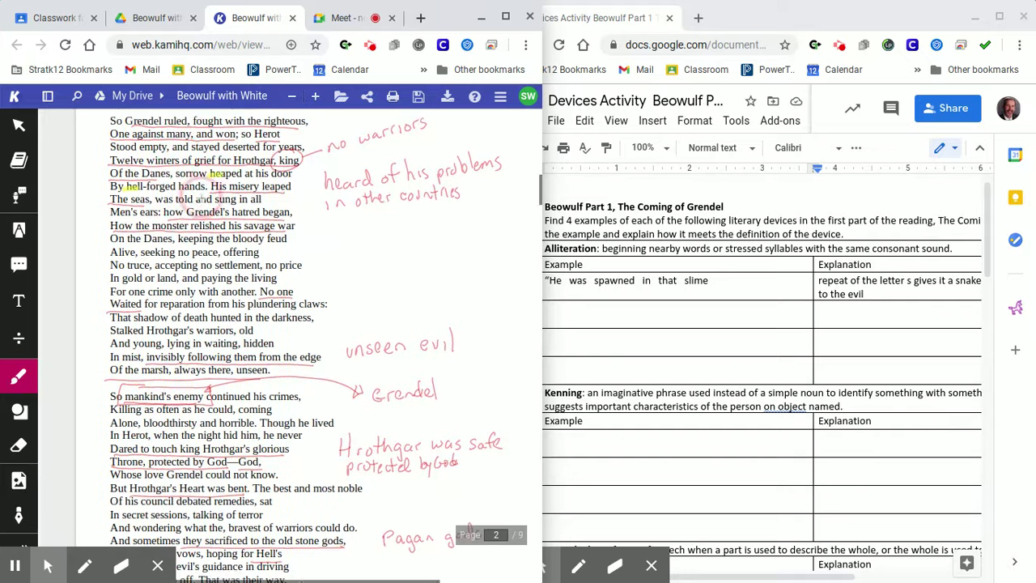
pyautogui.scroll(-2, 201, 194)
pyautogui.scroll(-2, 308, 340)
pyautogui.scroll(-2, 323, 344)
pyautogui.scroll(-2, 324, 345)
pyautogui.scroll(-2, 324, 346)
pyautogui.scroll(-3, 324, 346)
pyautogui.scroll(-3, 324, 346)
pyautogui.scroll(-3, 324, 346)
pyautogui.scroll(-2, 324, 345)
pyautogui.scroll(-1, 324, 346)
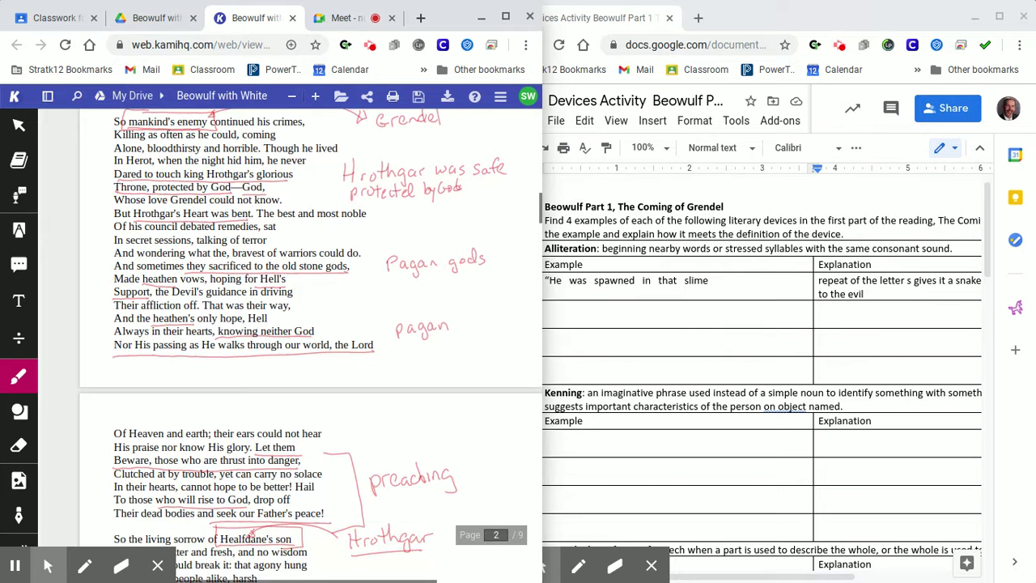
pyautogui.scroll(-2, 324, 346)
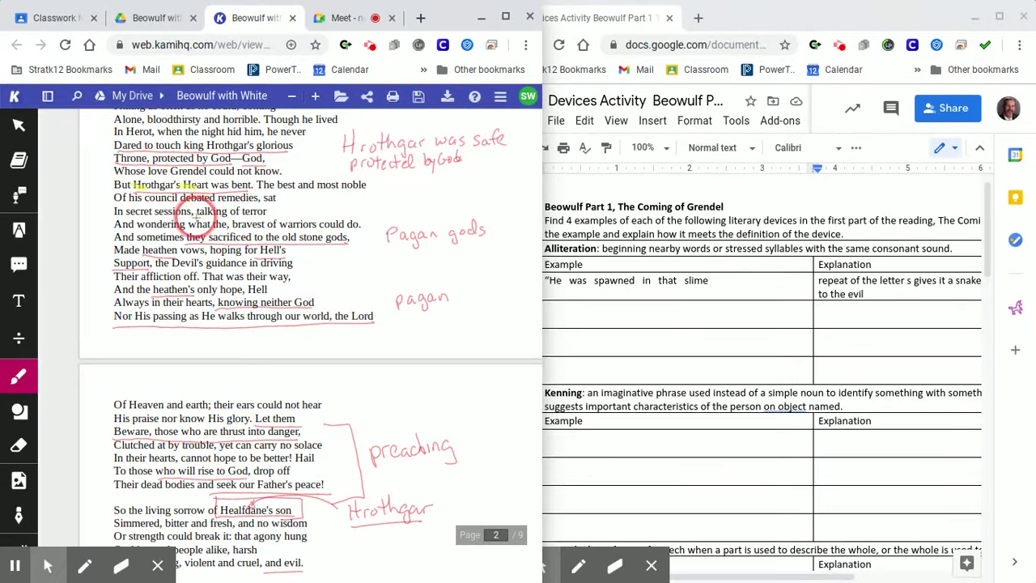
pyautogui.scroll(-3, 197, 216)
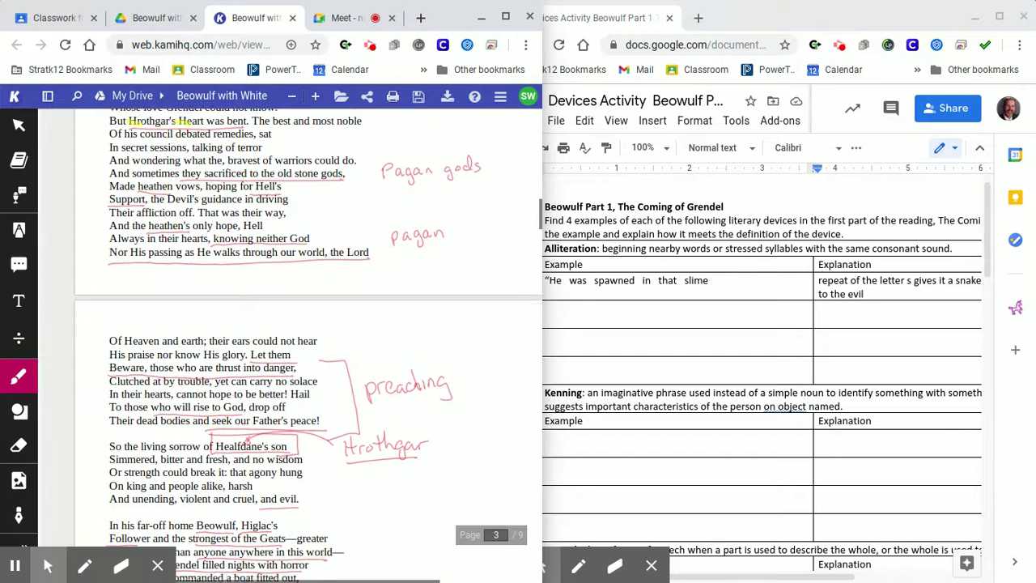
pyautogui.scroll(-1, 308, 346)
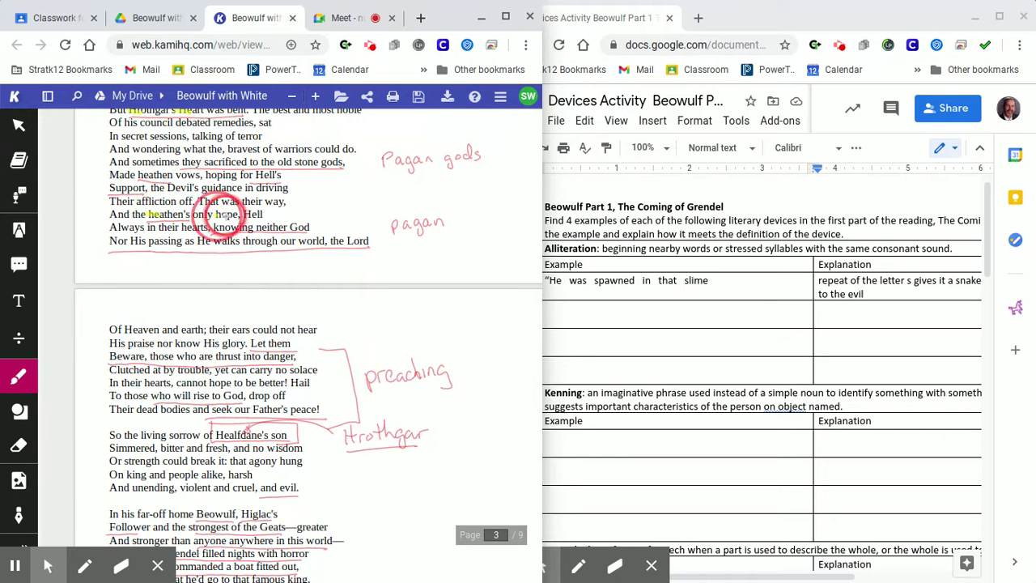
# - Bring the Docs worksheet forward and place the cursor in the Alliteration table
pyautogui.click(637, 272)
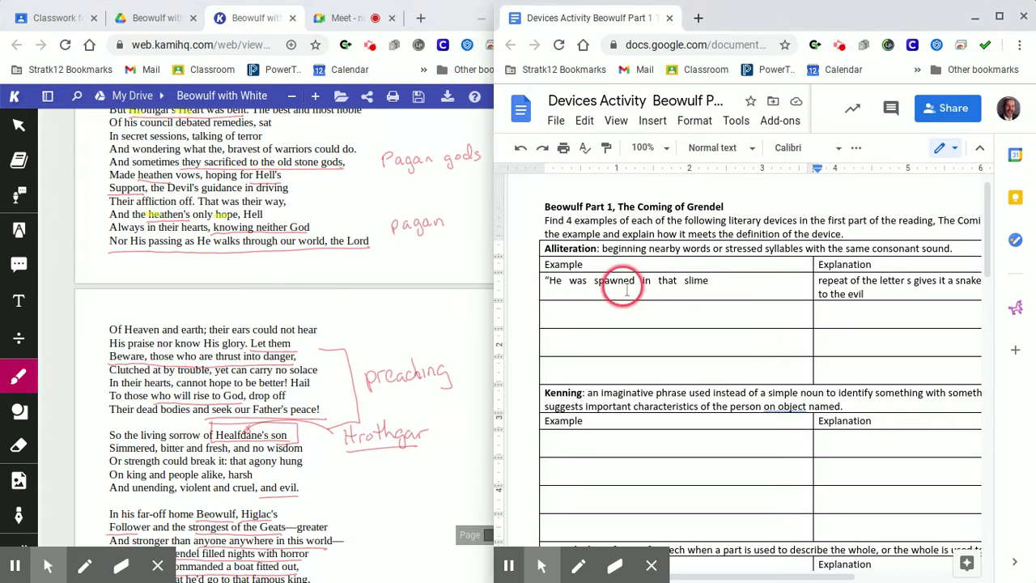
pyautogui.click(795, 261)
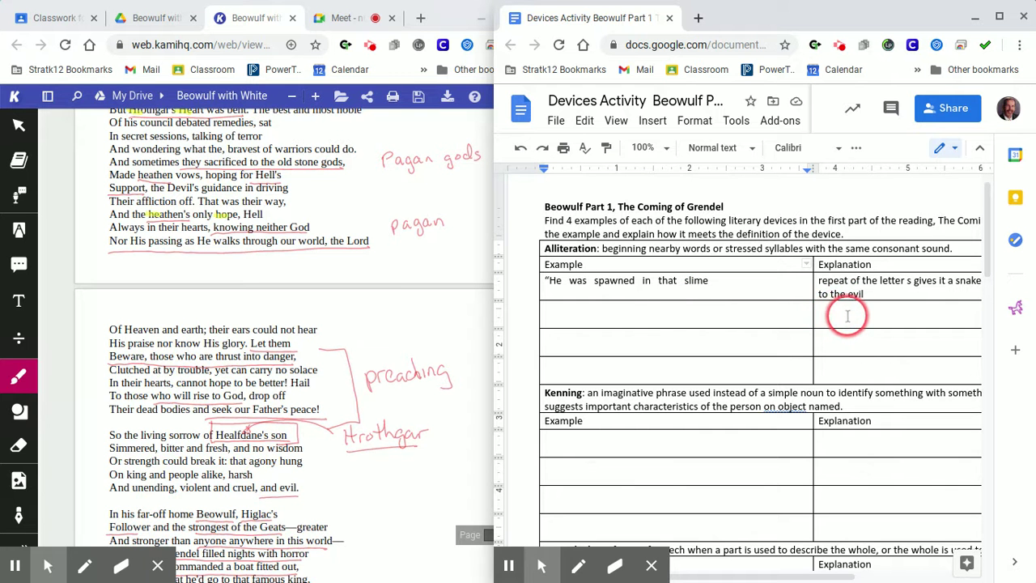
pyautogui.scroll(-1, 848, 316)
pyautogui.scroll(-2, 848, 316)
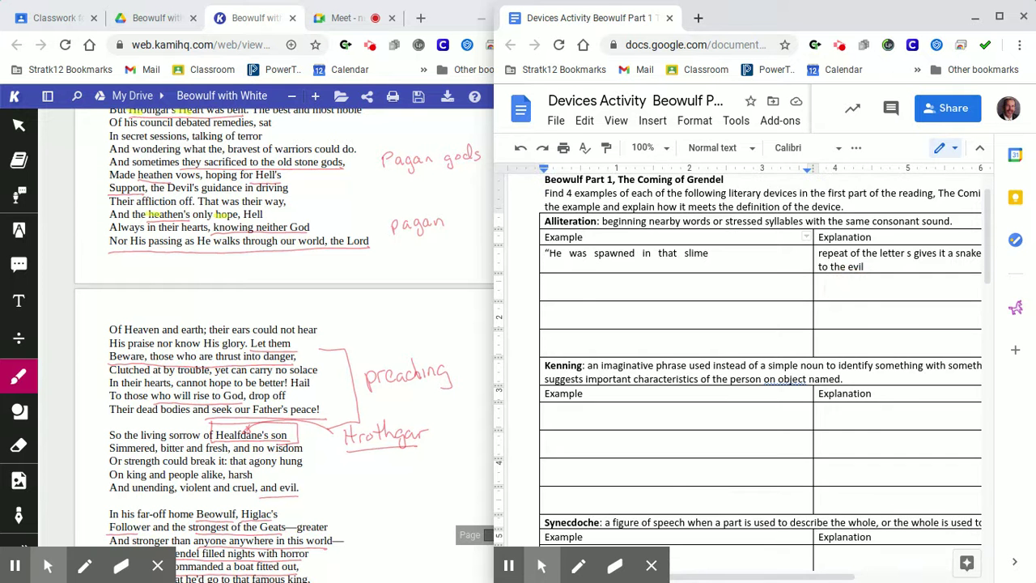
pyautogui.scroll(-2, 758, 368)
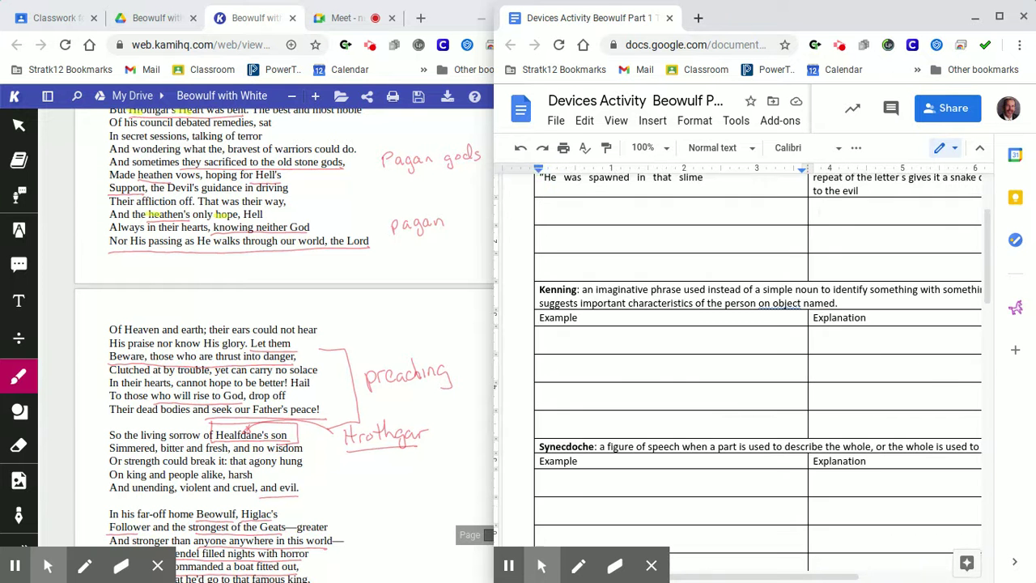
pyautogui.scroll(-2, 758, 368)
pyautogui.scroll(1, 757, 368)
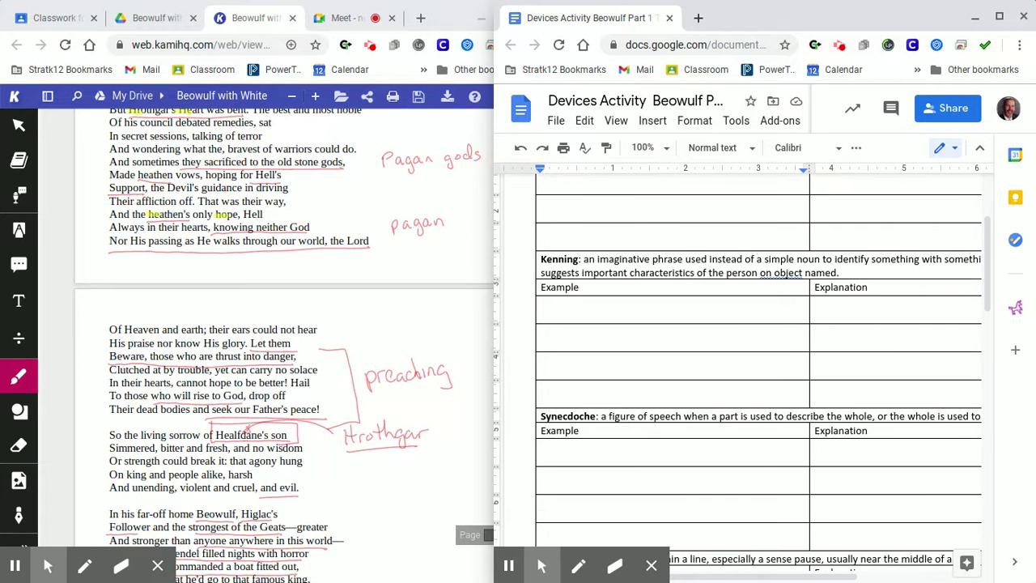
pyautogui.scroll(4, 816, 307)
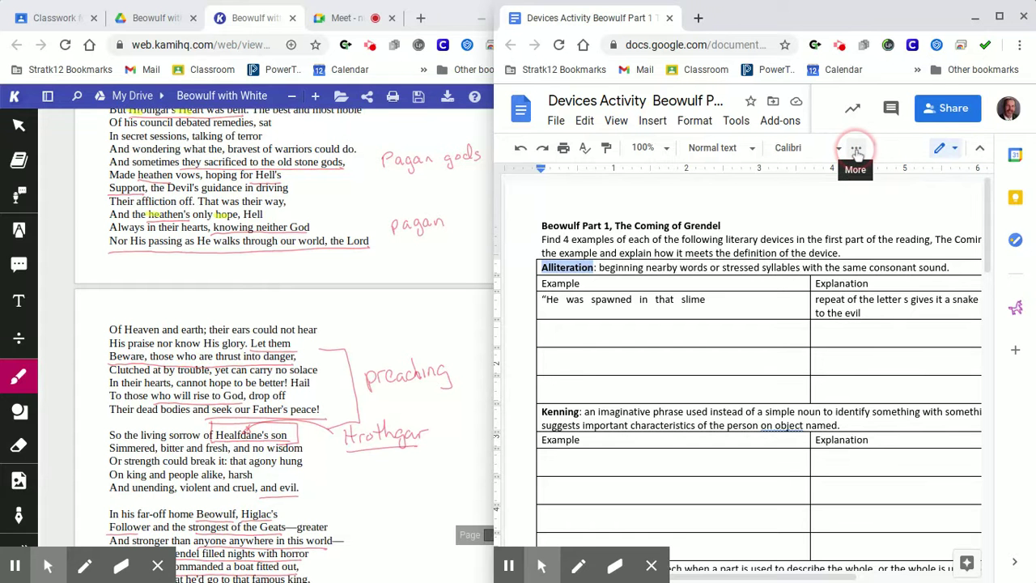
# - Give the 'Alliteration' heading a yellow highlight, then return to the Kami PDF
pyautogui.click(855, 149)
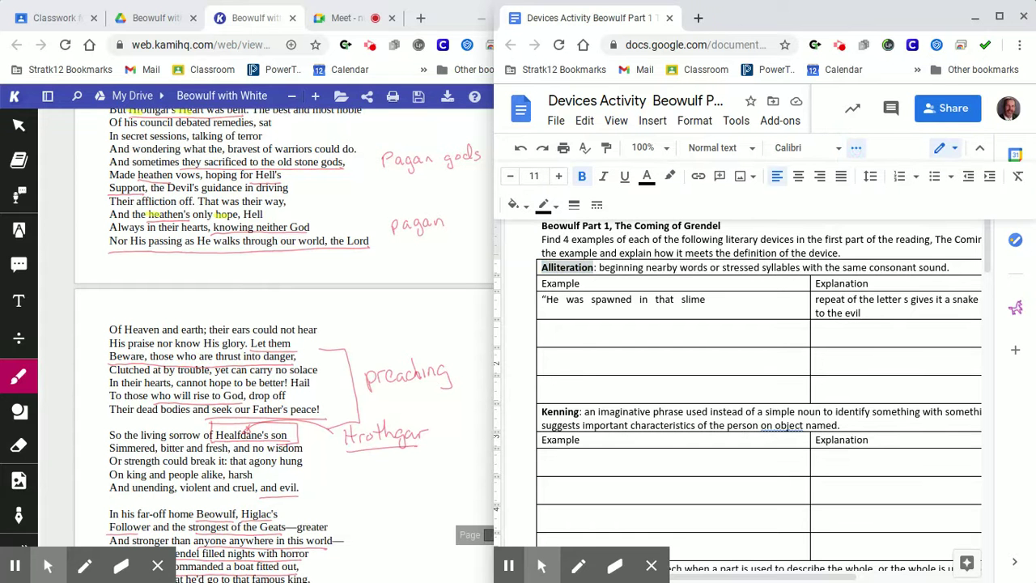
pyautogui.click(671, 177)
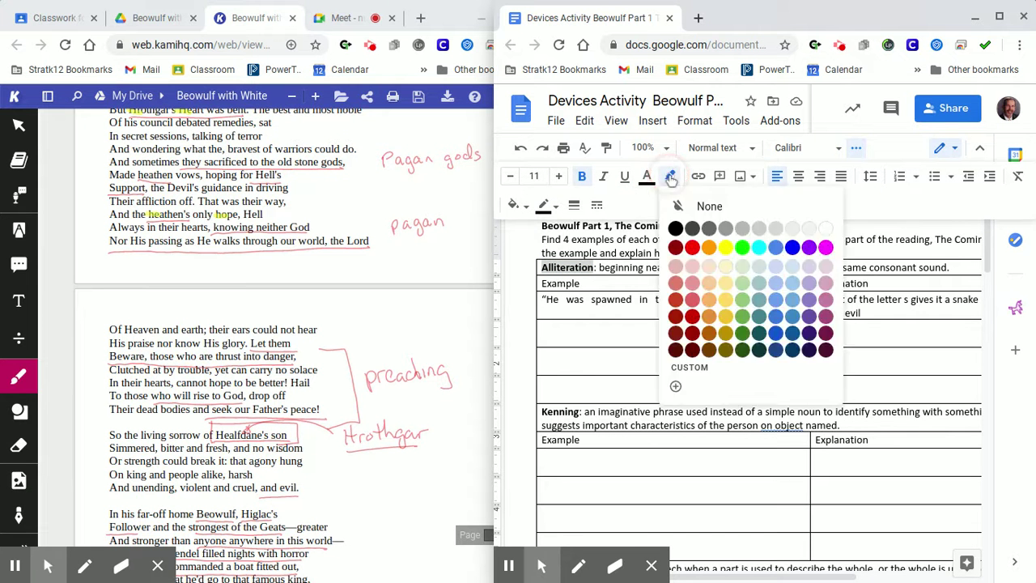
pyautogui.click(726, 249)
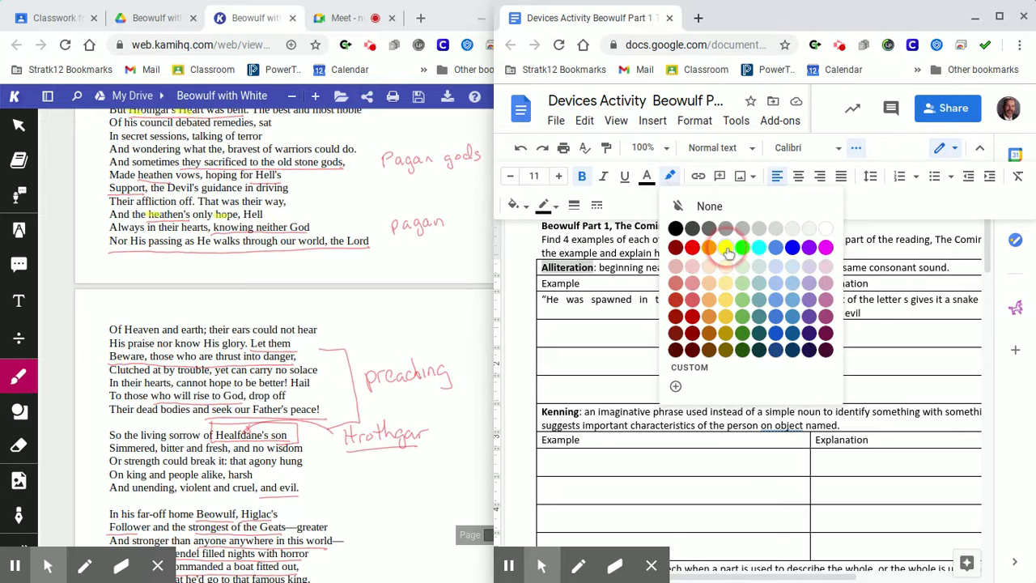
pyautogui.click(726, 248)
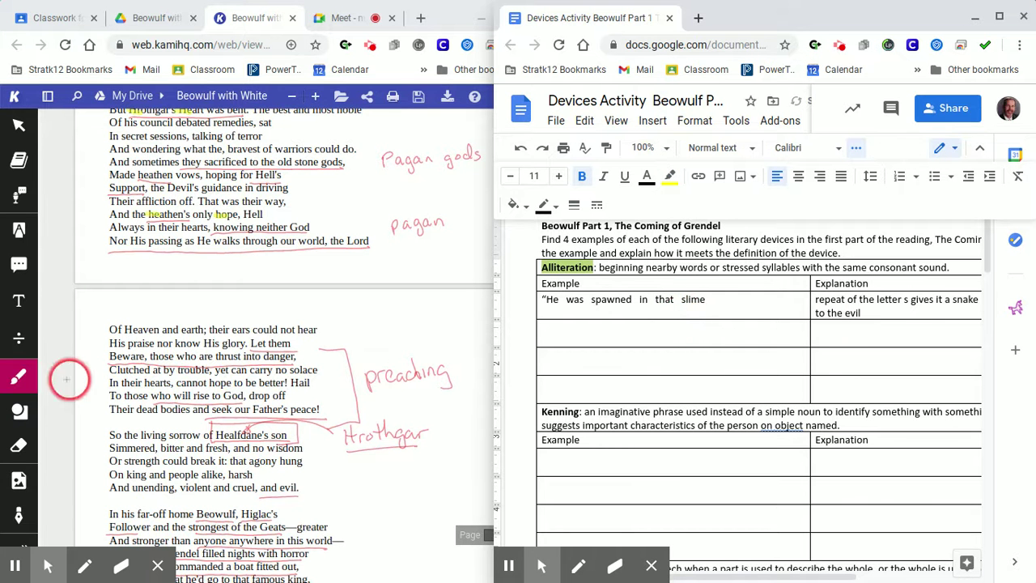
pyautogui.click(27, 384)
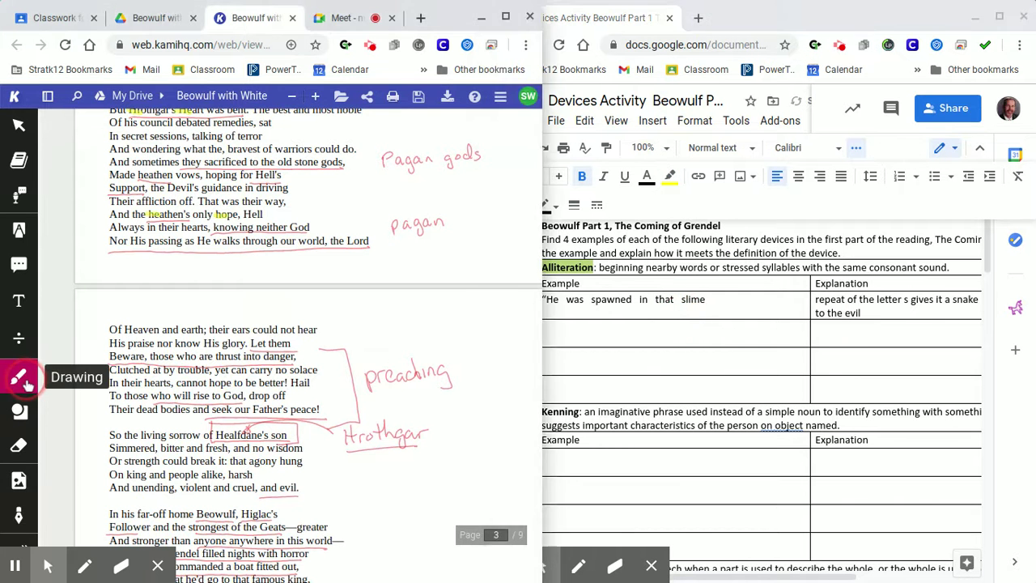
# - Change Kami's drawing pen colour to cyan and bring the Docs worksheet back in front
pyautogui.click(26, 385)
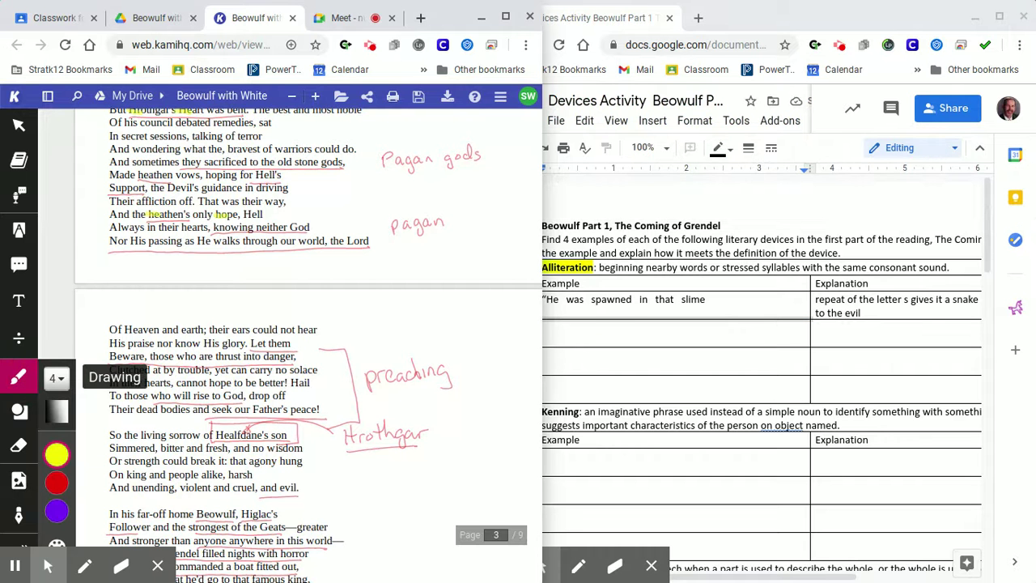
pyautogui.click(56, 456)
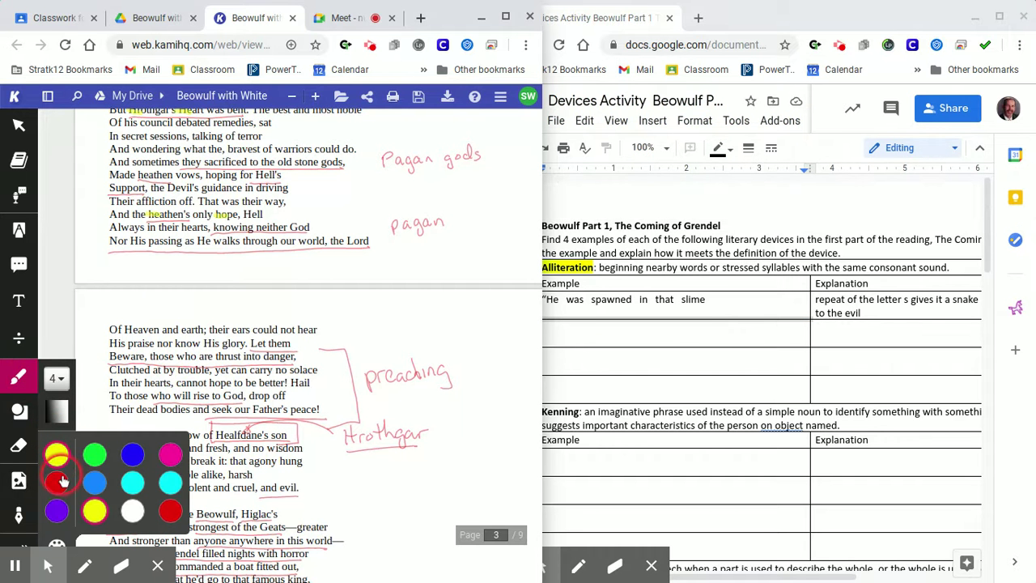
pyautogui.click(169, 463)
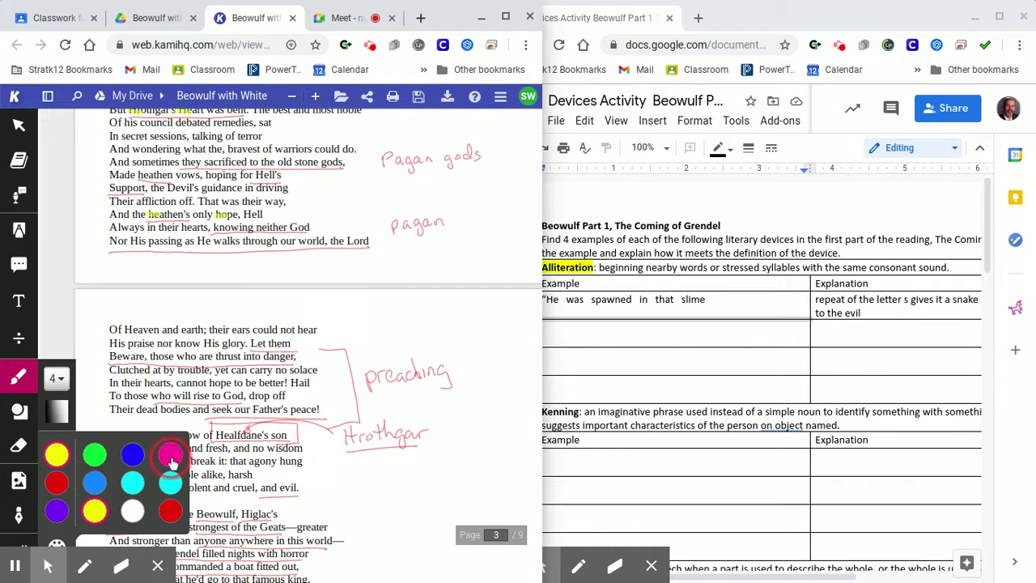
pyautogui.click(134, 484)
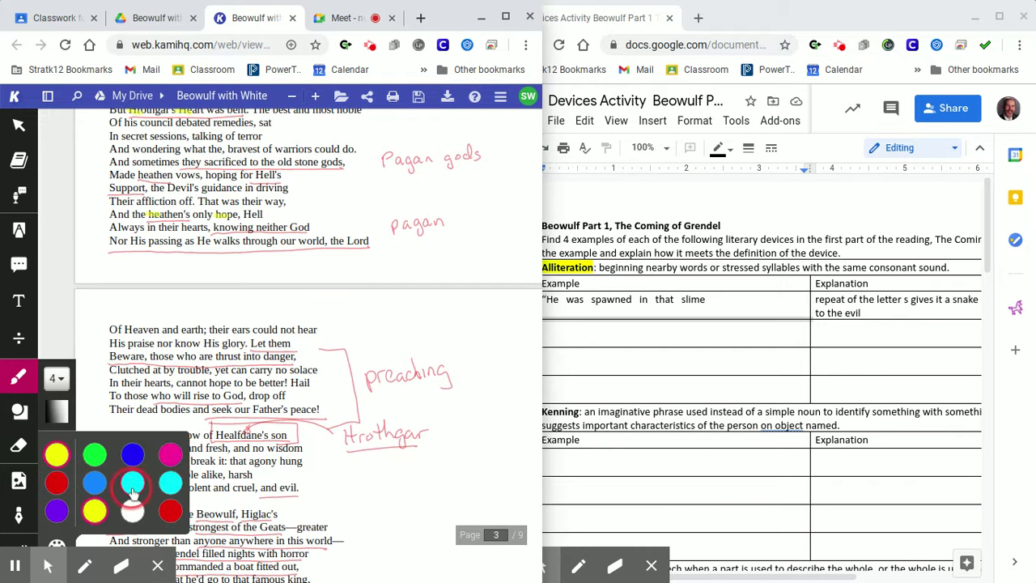
pyautogui.click(133, 485)
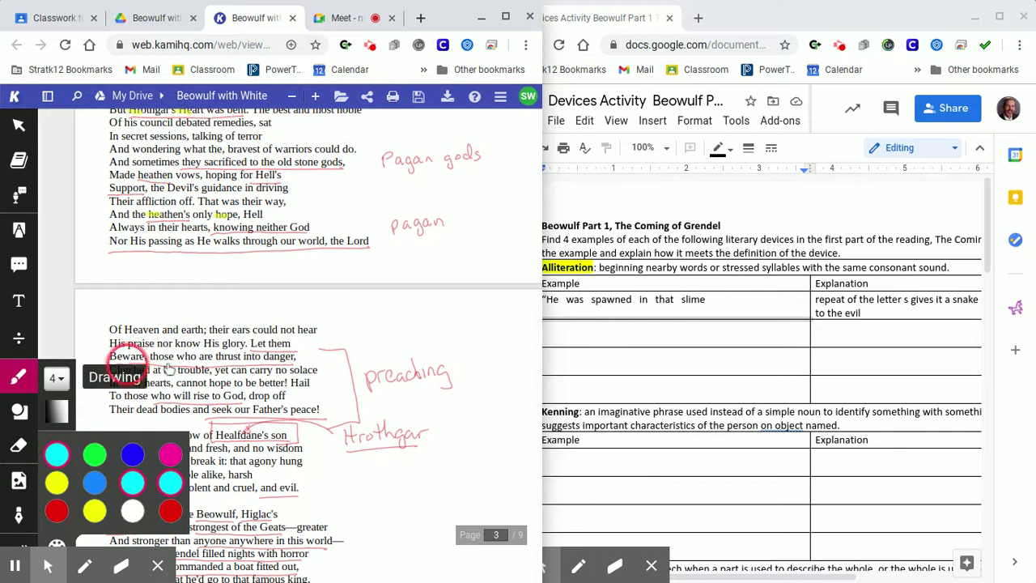
pyautogui.click(664, 385)
pyautogui.click(607, 408)
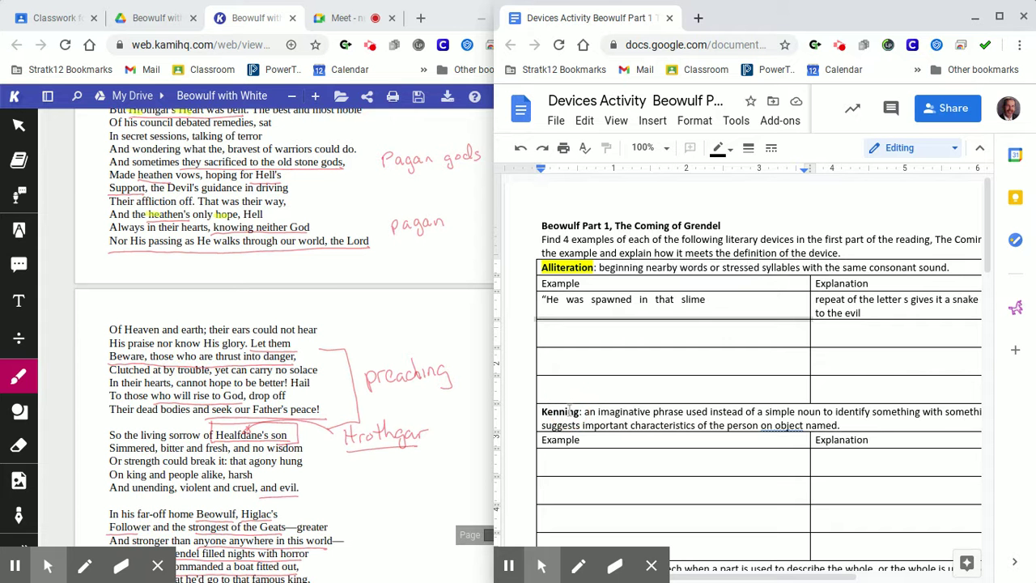
# - Select the word 'Kenning' above the second table and open the Highlight color palette
pyautogui.tripleClick(570, 411)
pyautogui.click(569, 411)
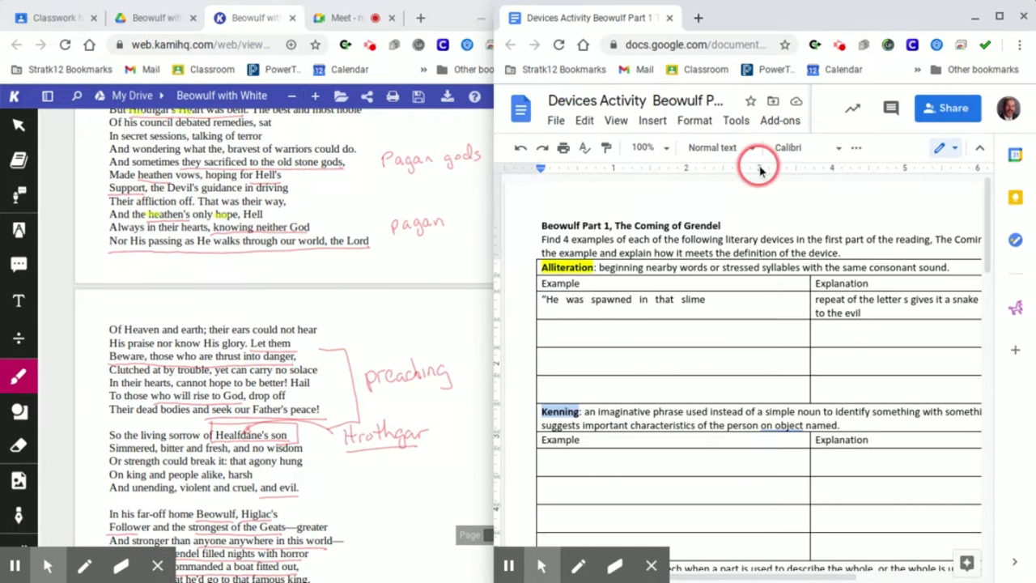
pyautogui.click(856, 149)
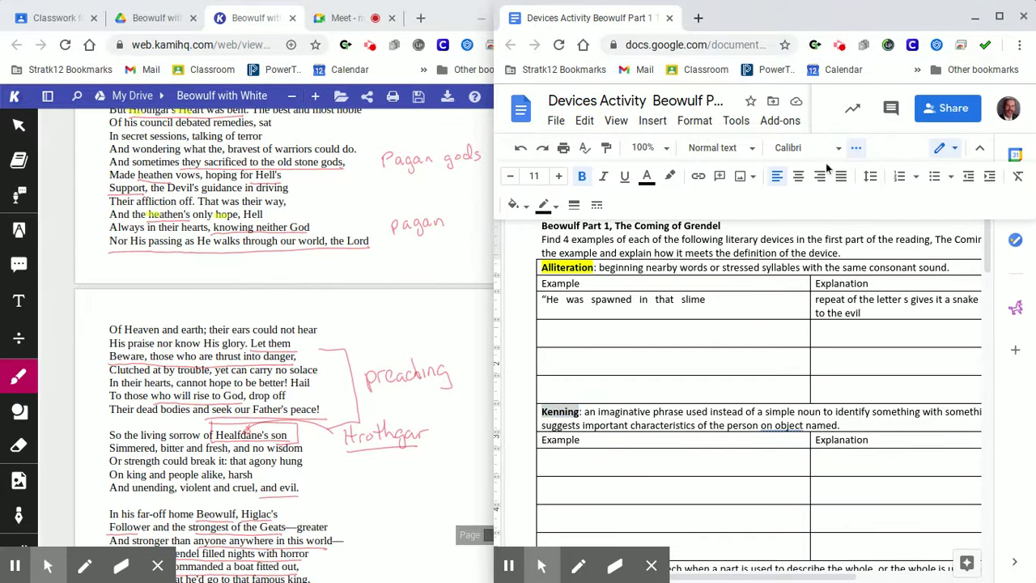
pyautogui.click(670, 178)
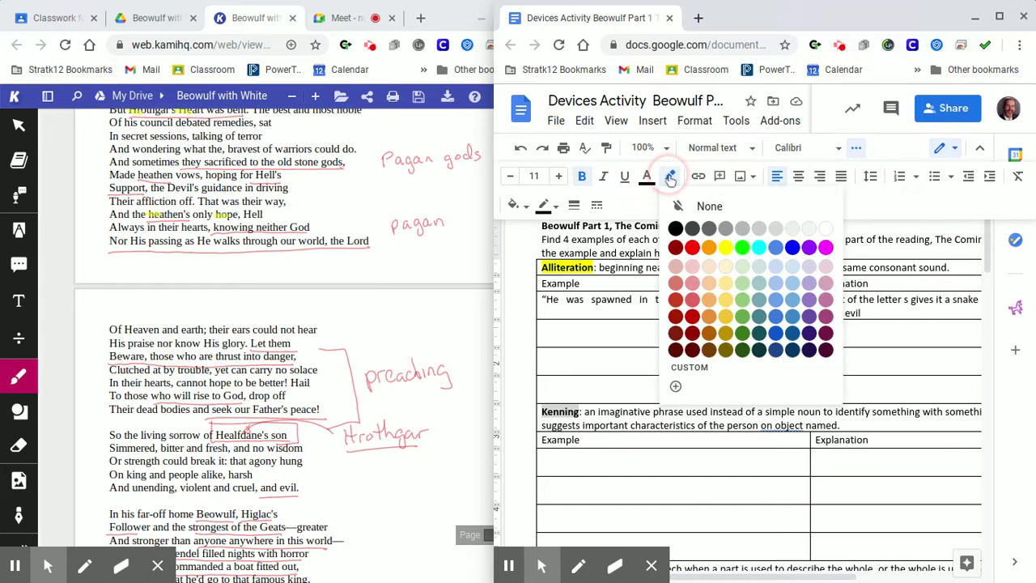
# - Highlight 'Kenning' in cyan, then maximize and restore the Docs window to half screen
pyautogui.click(758, 253)
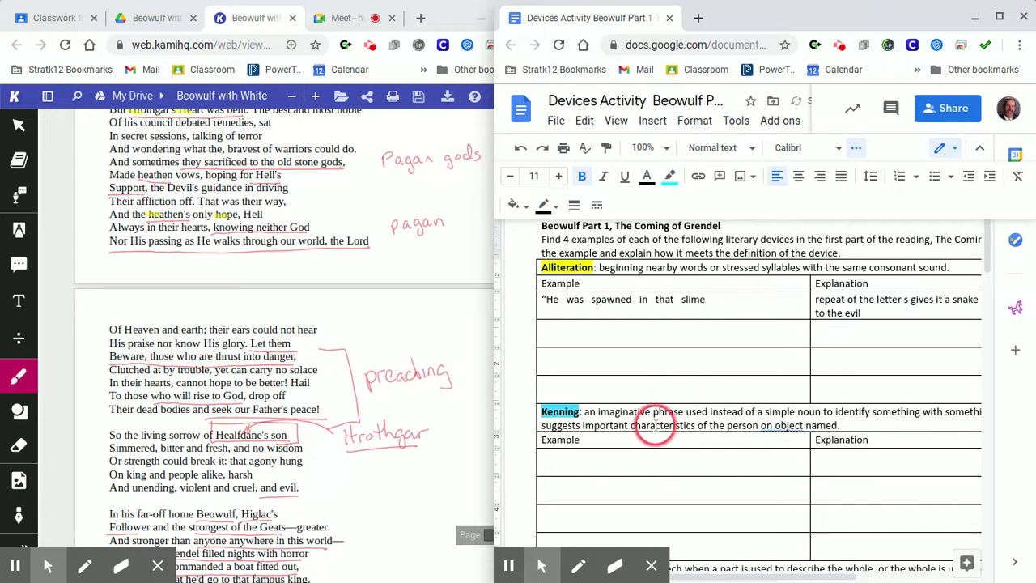
pyautogui.click(664, 414)
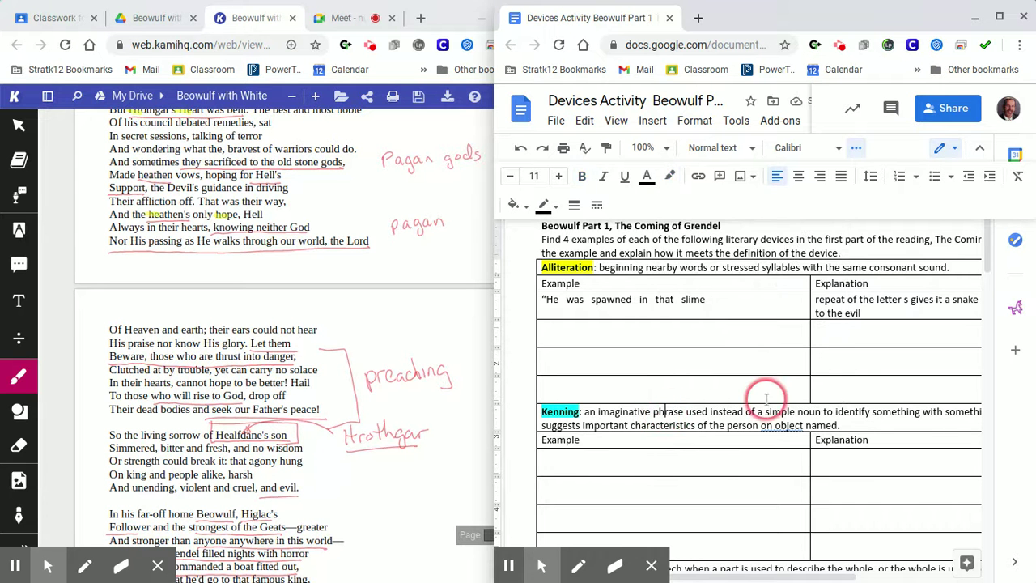
pyautogui.click(998, 16)
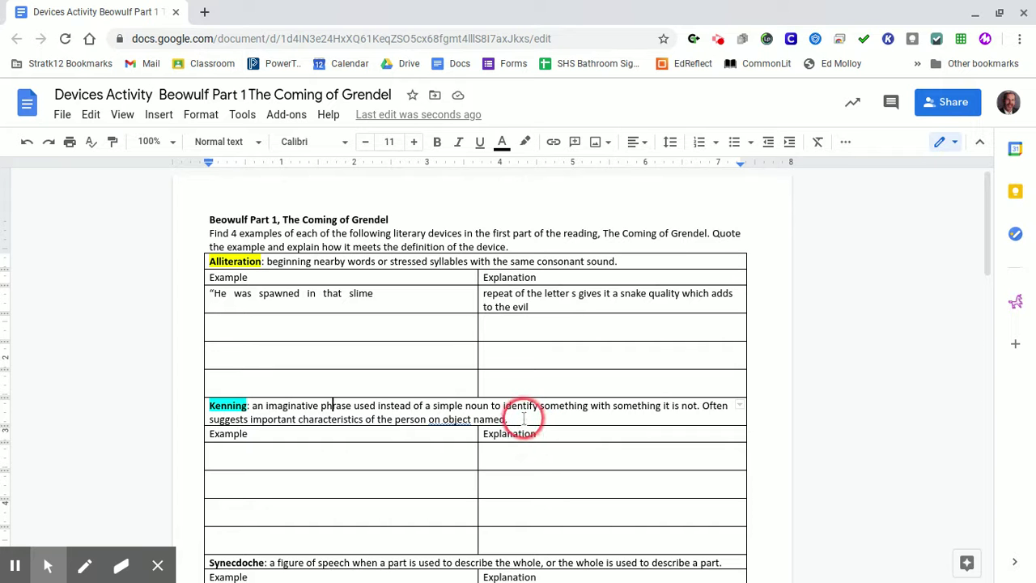
pyautogui.click(1001, 14)
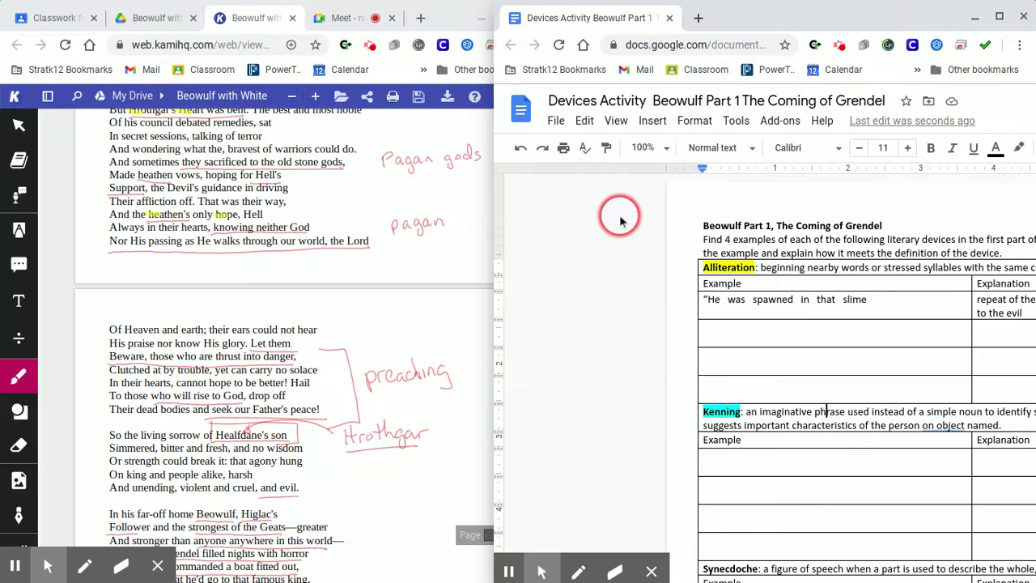
# - Bring the Kami PDF forward, return to page 1, and select the freehand Drawing tool
pyautogui.click(289, 357)
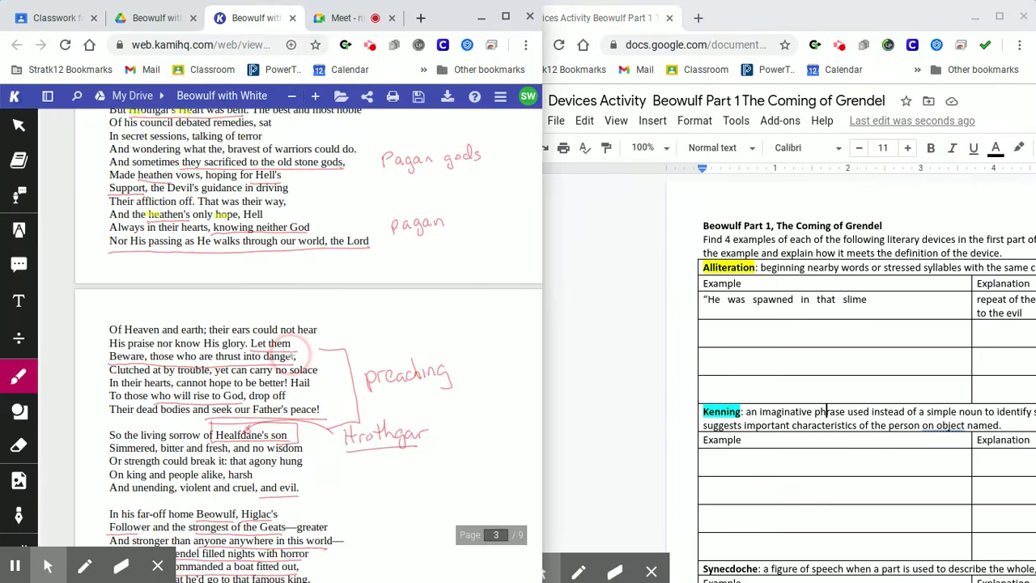
pyautogui.scroll(5, 289, 356)
pyautogui.scroll(-5, 289, 356)
pyautogui.scroll(-10, 289, 356)
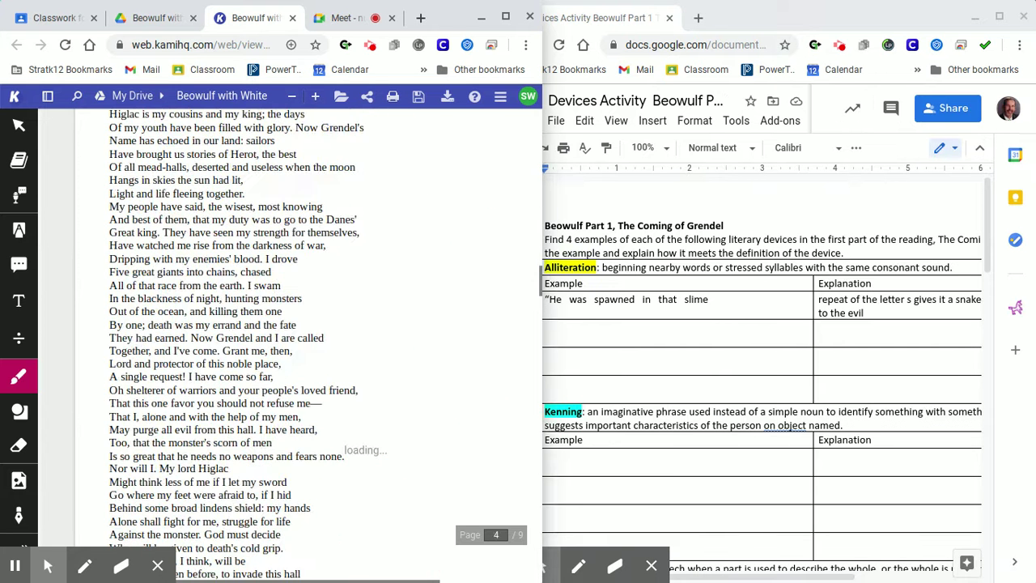
pyautogui.scroll(-1, 289, 357)
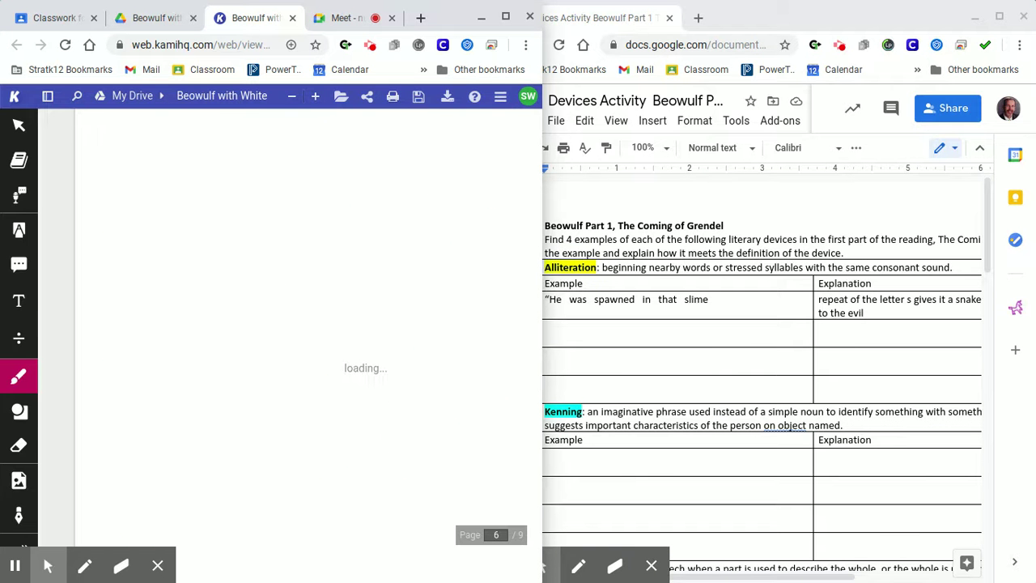
pyautogui.scroll(-5, 289, 356)
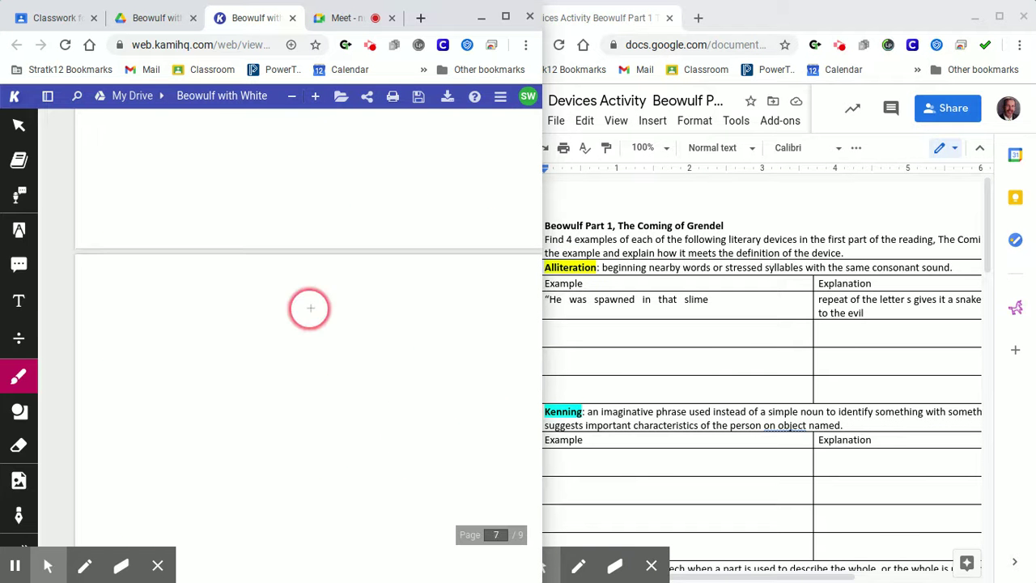
pyautogui.scroll(20, 300, 303)
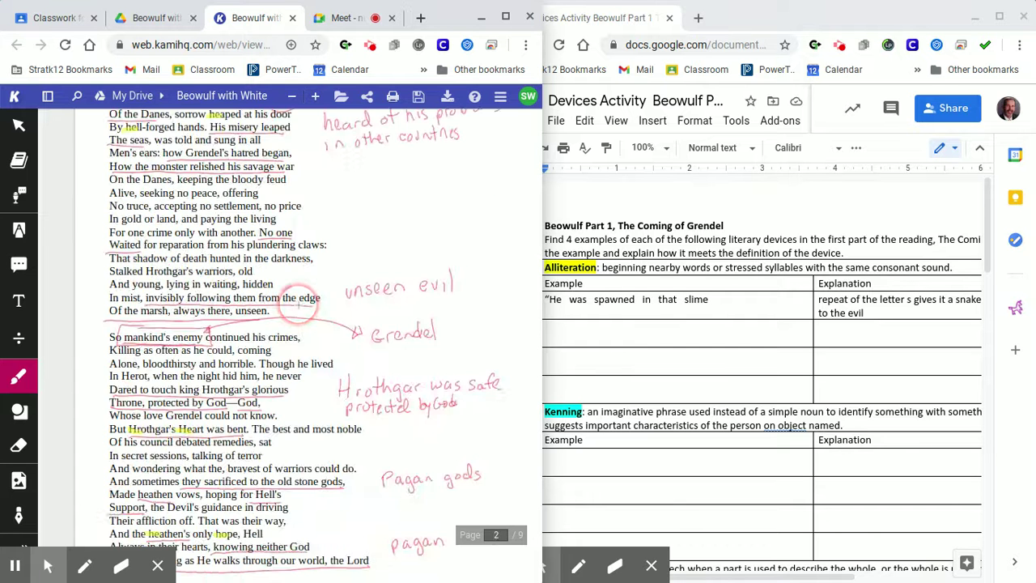
pyautogui.scroll(15, 300, 303)
pyautogui.scroll(-3, 299, 304)
pyautogui.scroll(3, 300, 303)
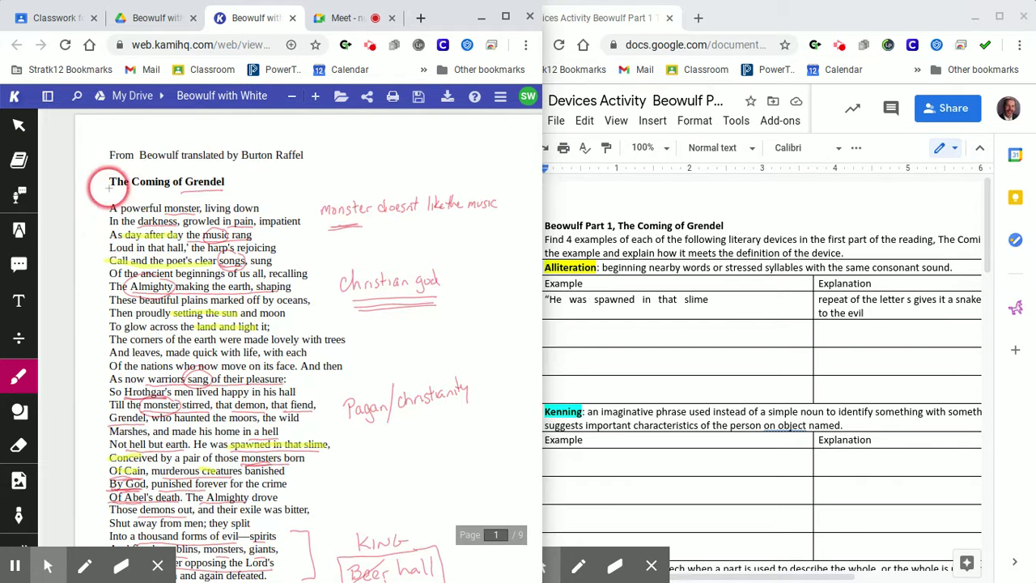
pyautogui.click(17, 383)
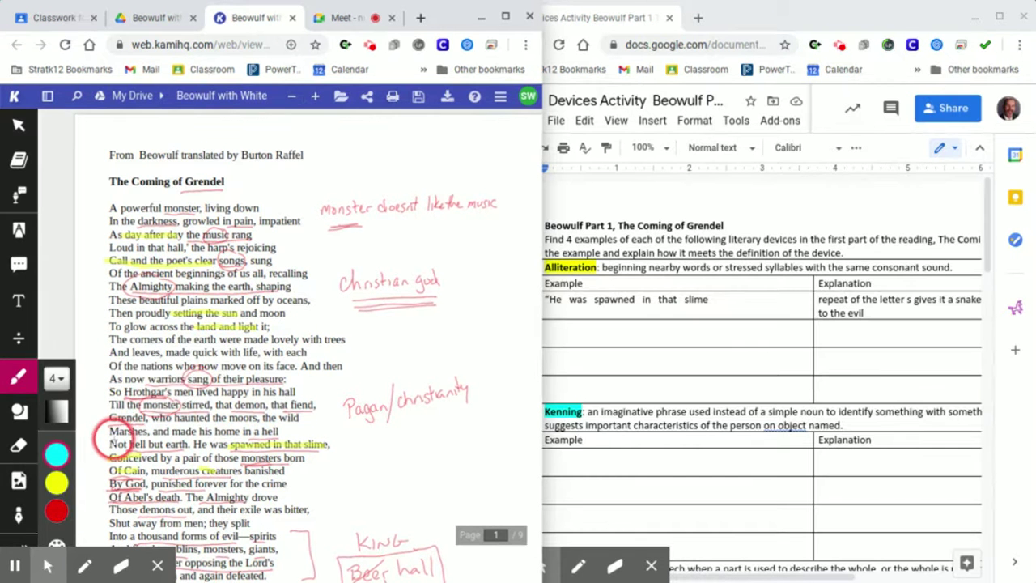
# - Scroll down through the annotated first page of the poem
pyautogui.scroll(-3, 111, 441)
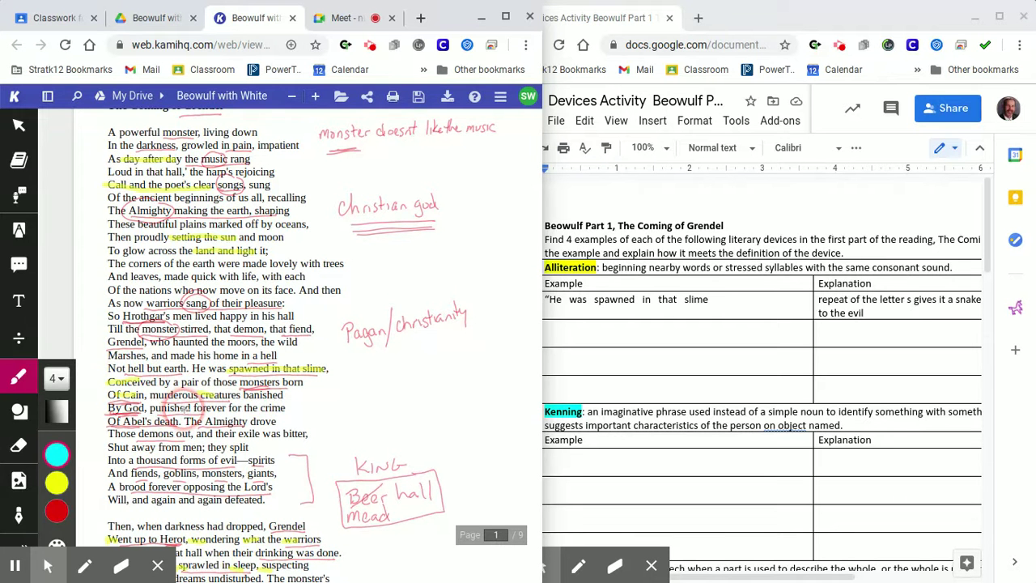
pyautogui.scroll(-2, 184, 408)
pyautogui.scroll(-2, 219, 340)
pyautogui.scroll(-2, 235, 340)
pyautogui.scroll(-1, 235, 340)
pyautogui.scroll(-2, 235, 340)
pyautogui.scroll(-2, 234, 340)
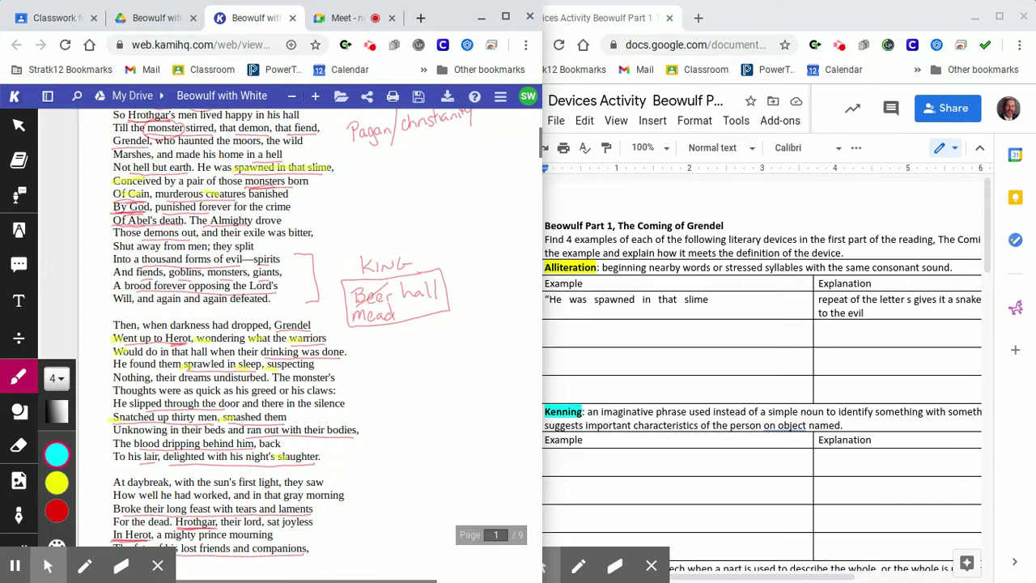
# - Scroll from page 1 onto page 2 until the 'So mankind's enemy' stanza is visible
pyautogui.scroll(-1, 234, 340)
pyautogui.scroll(-3, 234, 340)
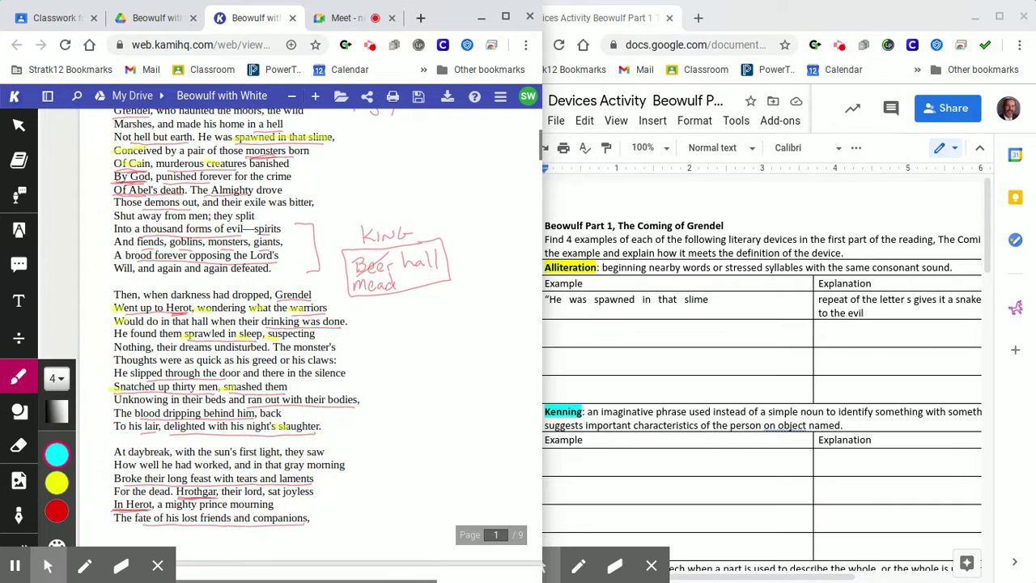
pyautogui.scroll(-2, 235, 340)
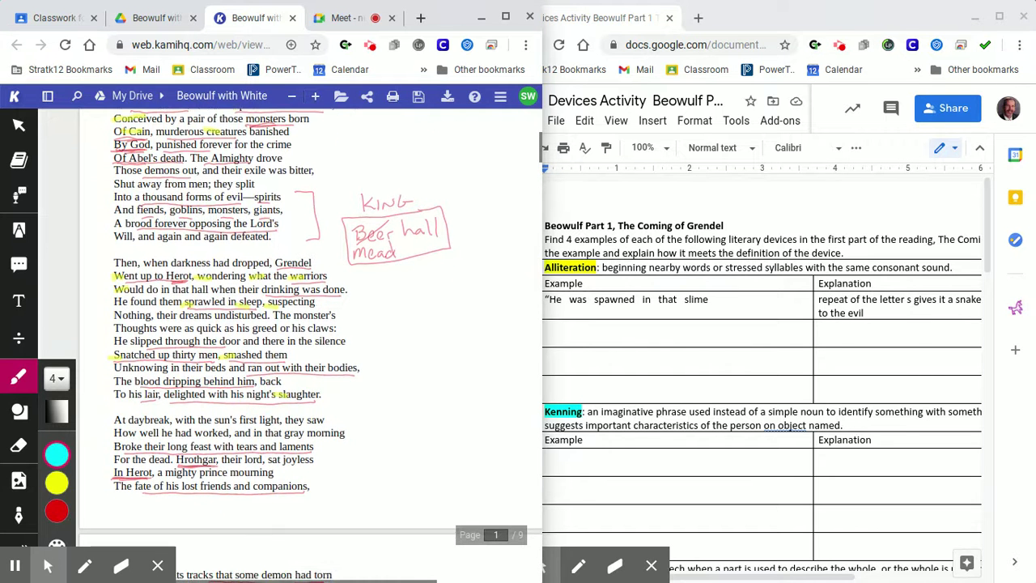
pyautogui.scroll(-2, 235, 340)
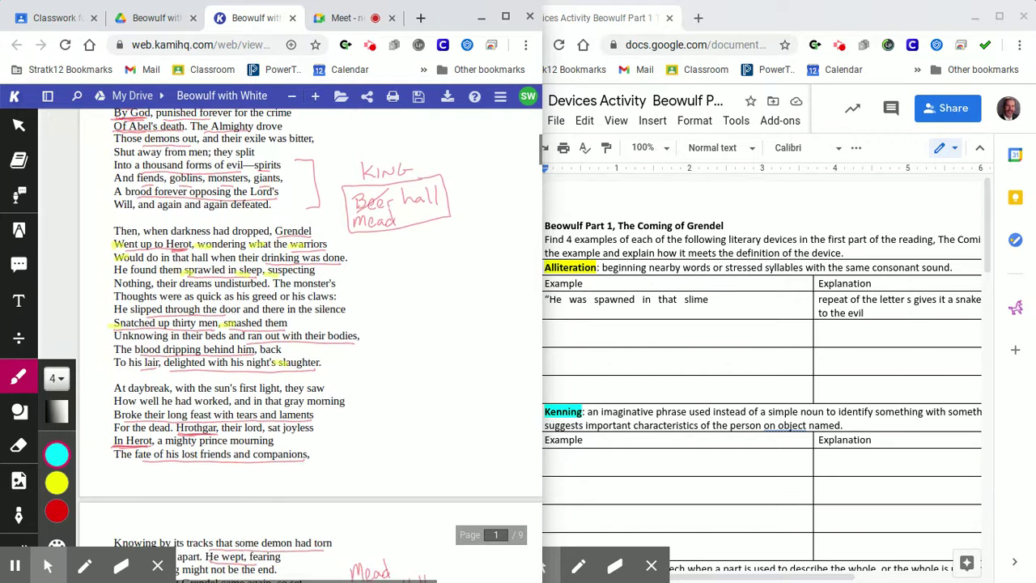
pyautogui.scroll(-3, 234, 340)
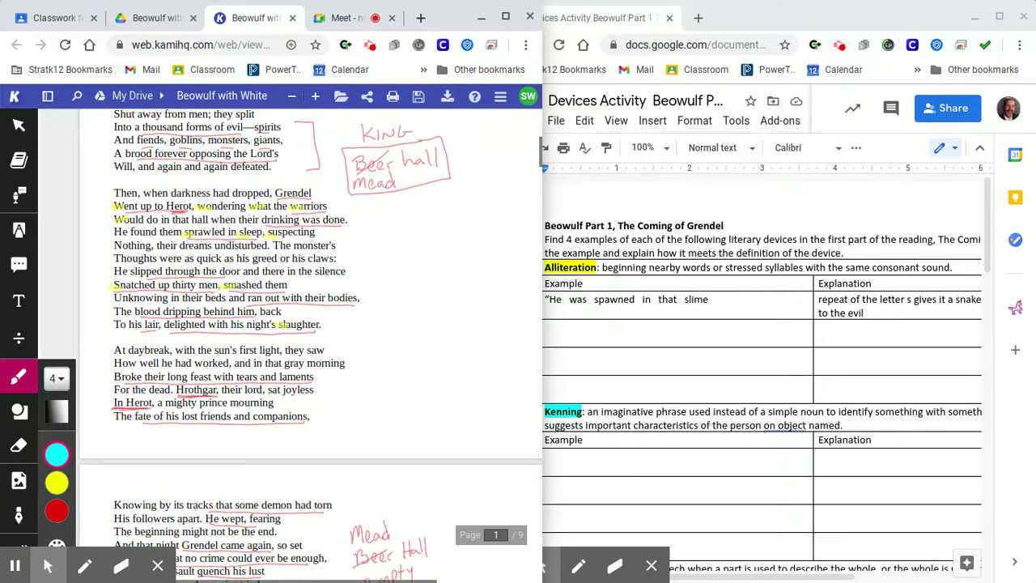
pyautogui.scroll(-2, 234, 340)
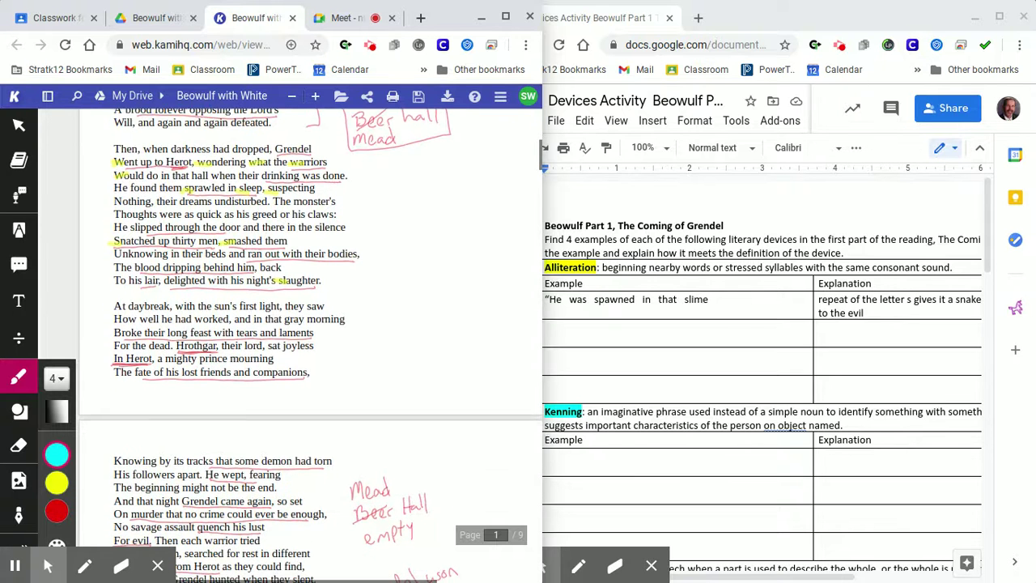
pyautogui.scroll(-1, 234, 340)
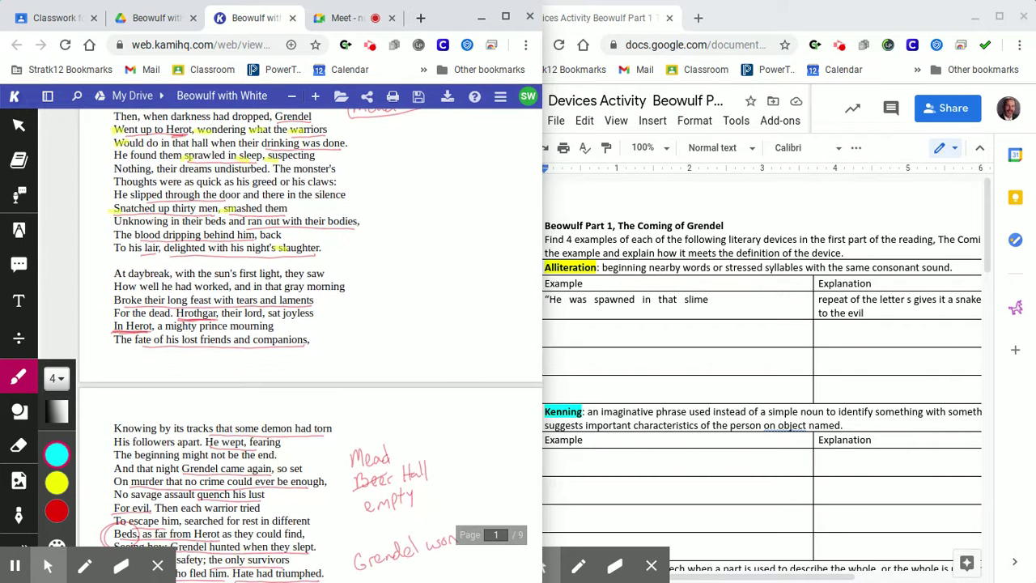
pyautogui.scroll(-2, 180, 414)
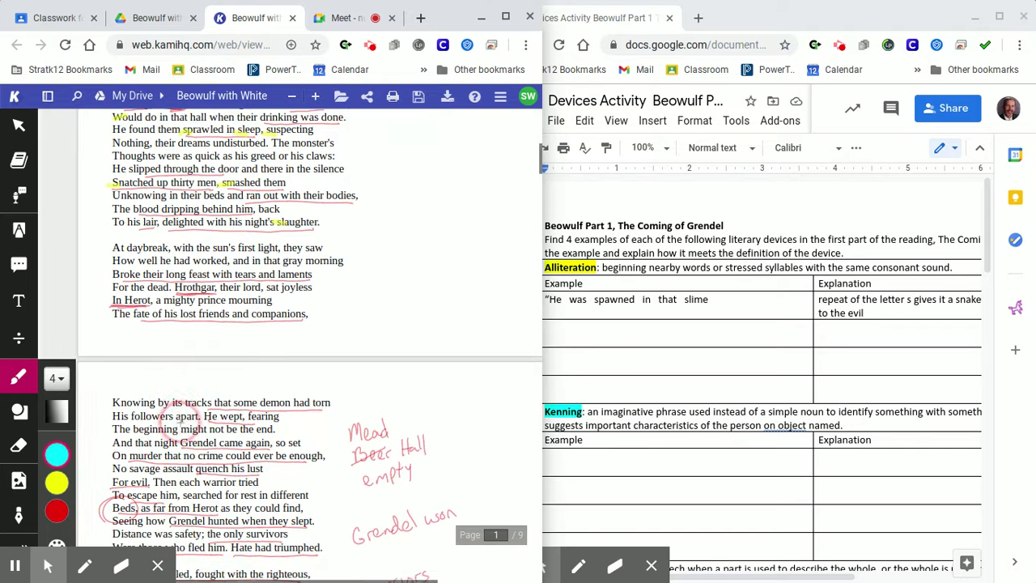
pyautogui.scroll(-1, 308, 348)
pyautogui.scroll(-1, 307, 348)
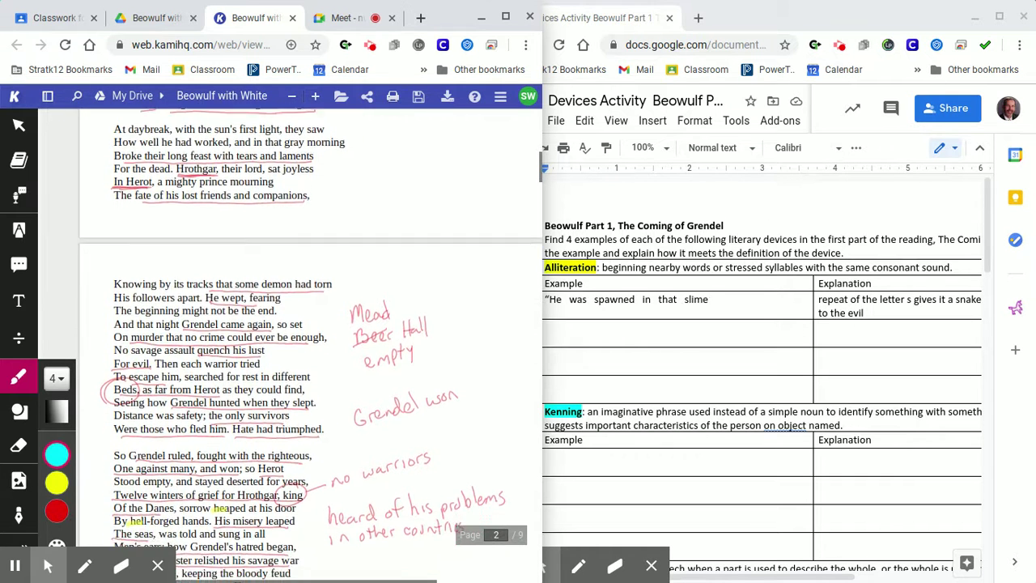
pyautogui.scroll(-1, 307, 348)
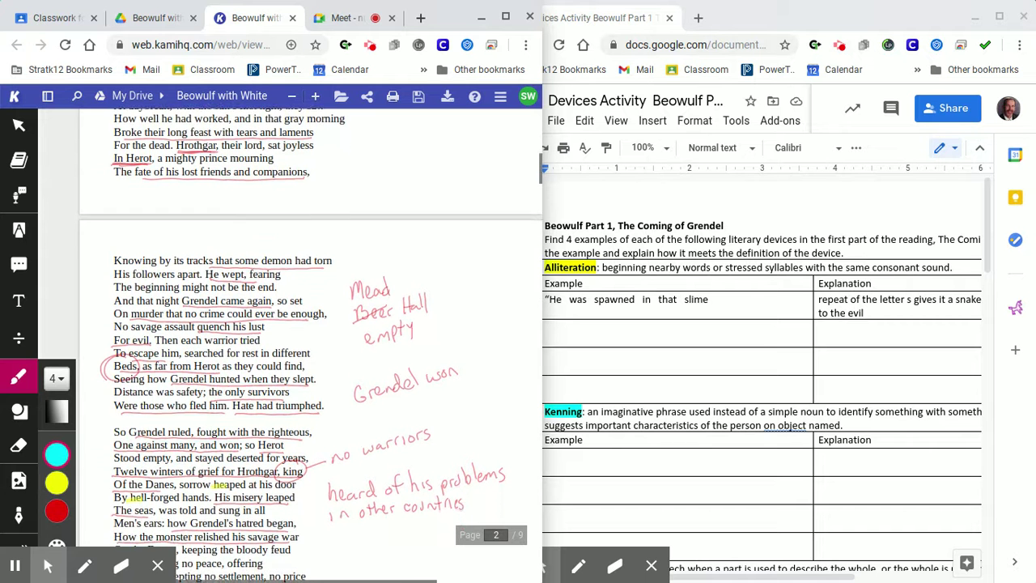
pyautogui.scroll(-1, 307, 348)
pyautogui.scroll(-2, 307, 348)
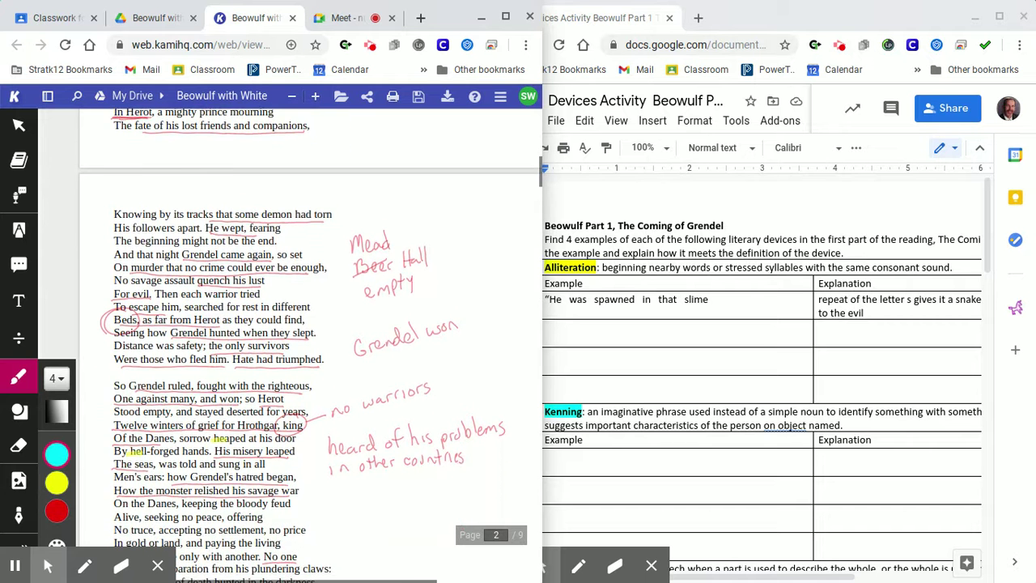
pyautogui.scroll(-1, 308, 348)
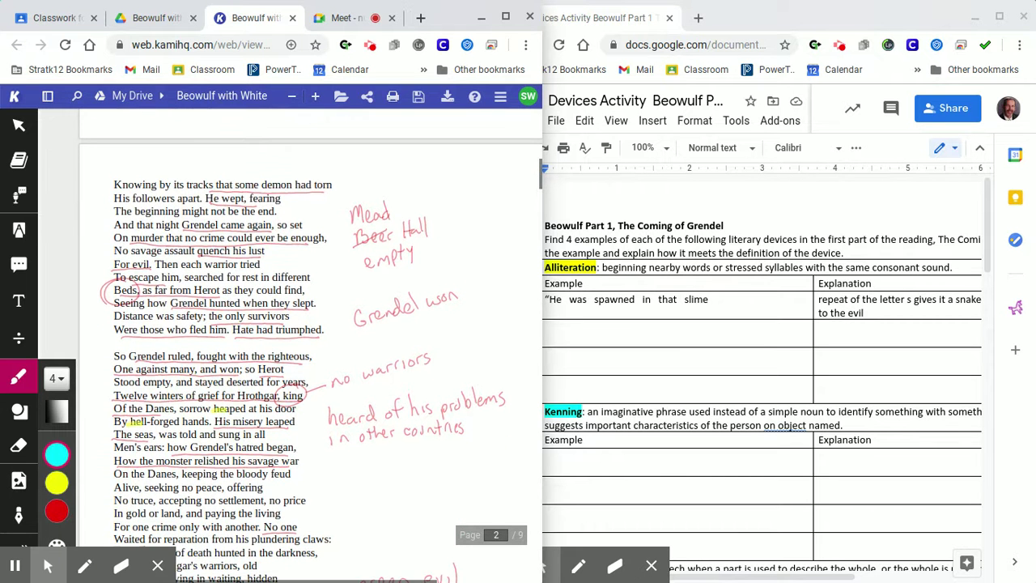
pyautogui.scroll(-3, 307, 348)
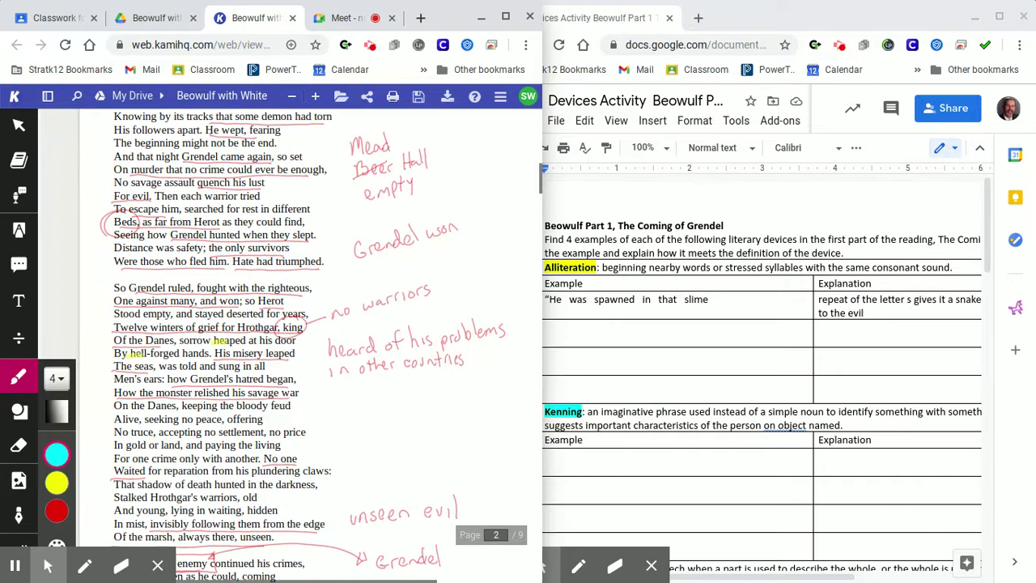
pyautogui.scroll(-1, 307, 348)
pyautogui.scroll(-2, 308, 348)
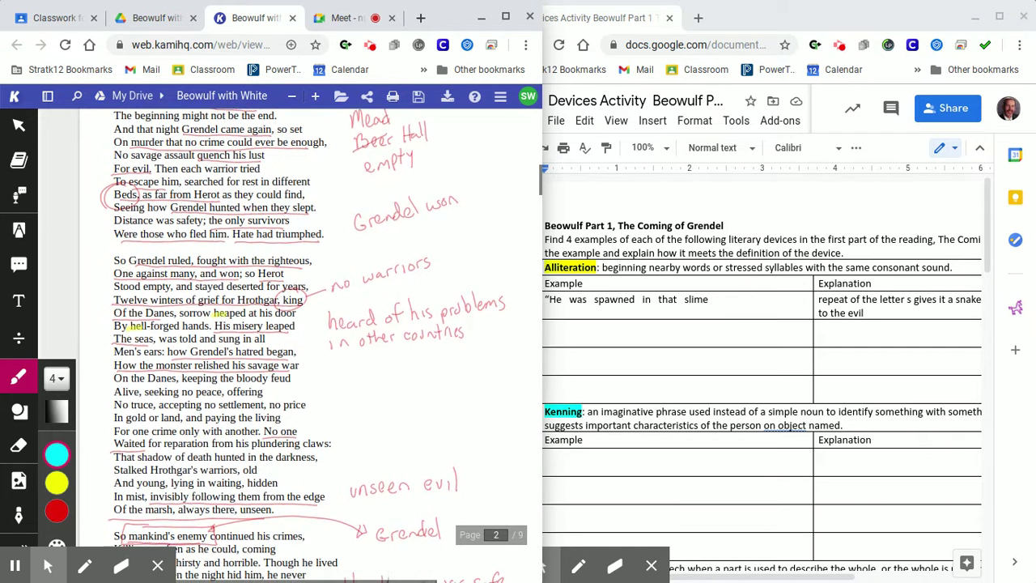
pyautogui.scroll(-2, 308, 348)
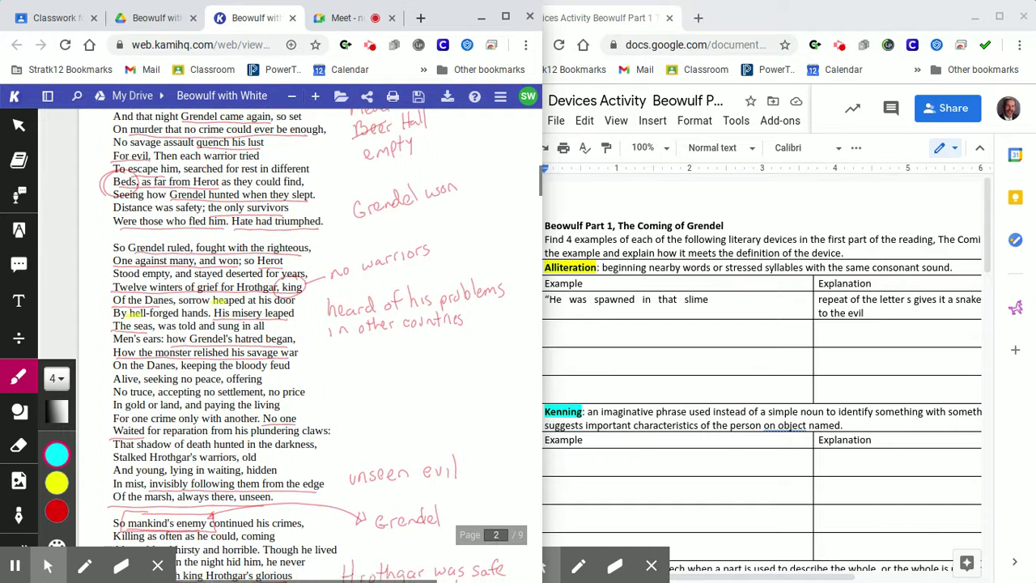
pyautogui.scroll(-1, 308, 348)
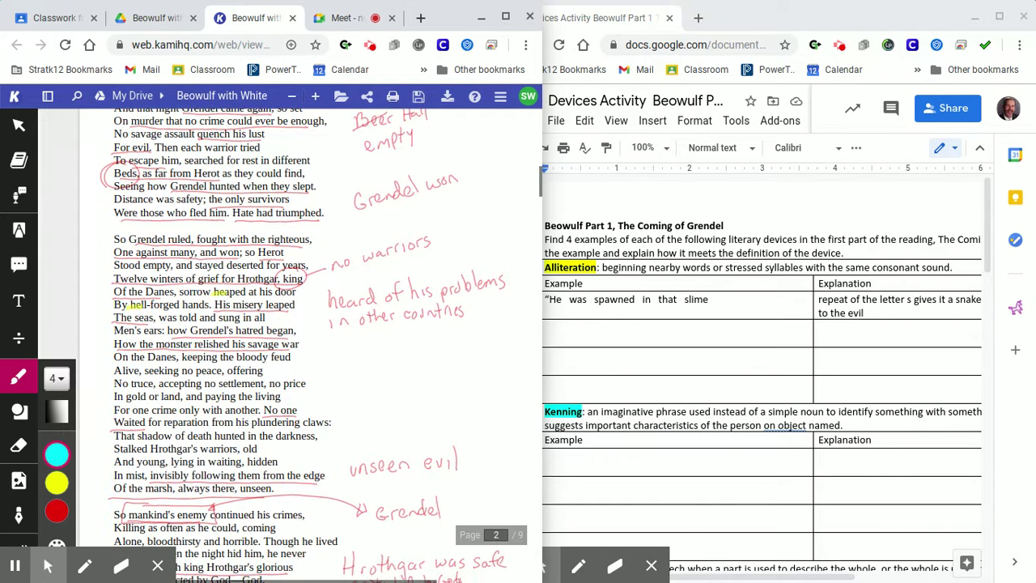
pyautogui.scroll(1, 308, 348)
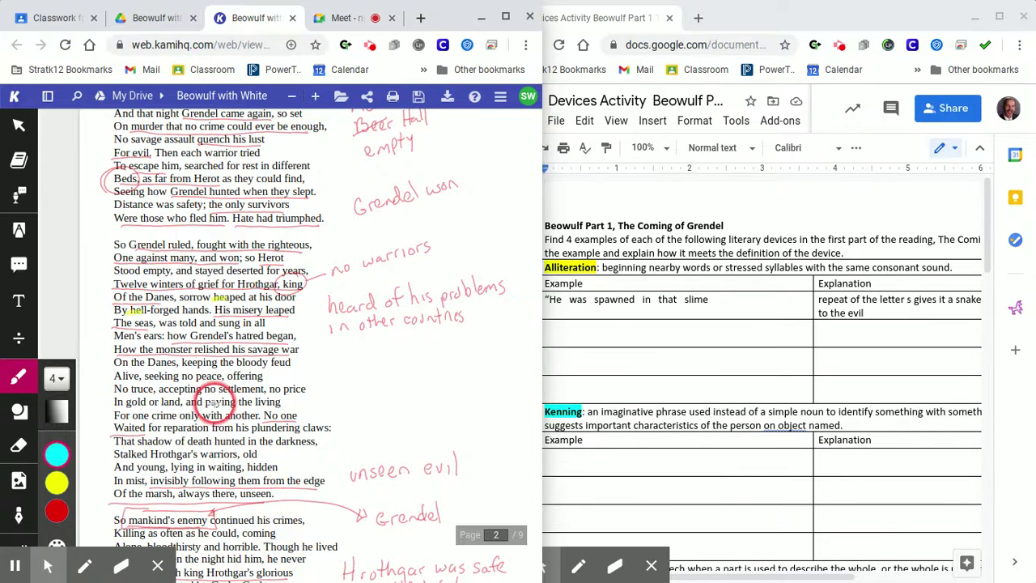
pyautogui.scroll(-3, 208, 402)
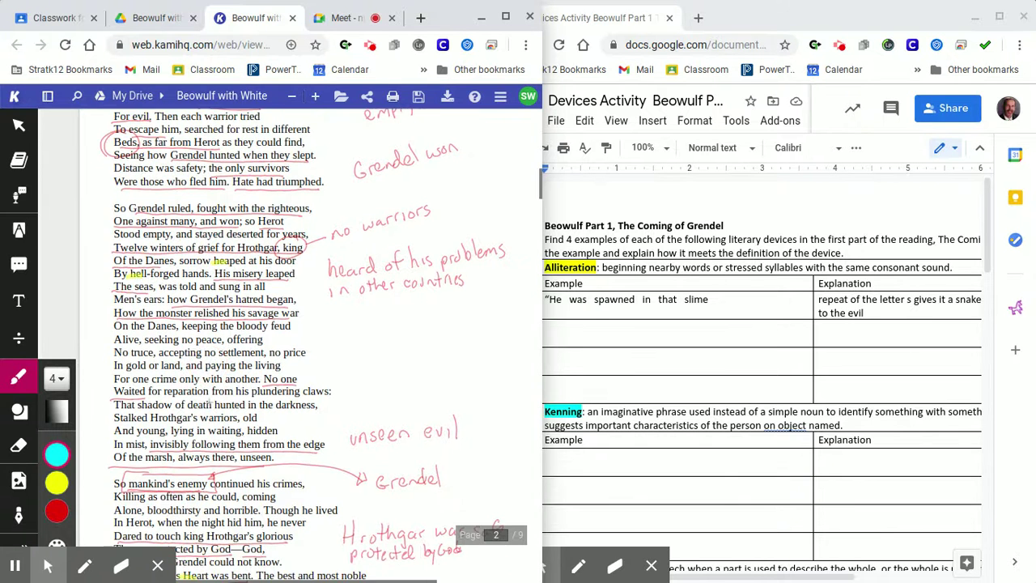
pyautogui.scroll(-2, 209, 402)
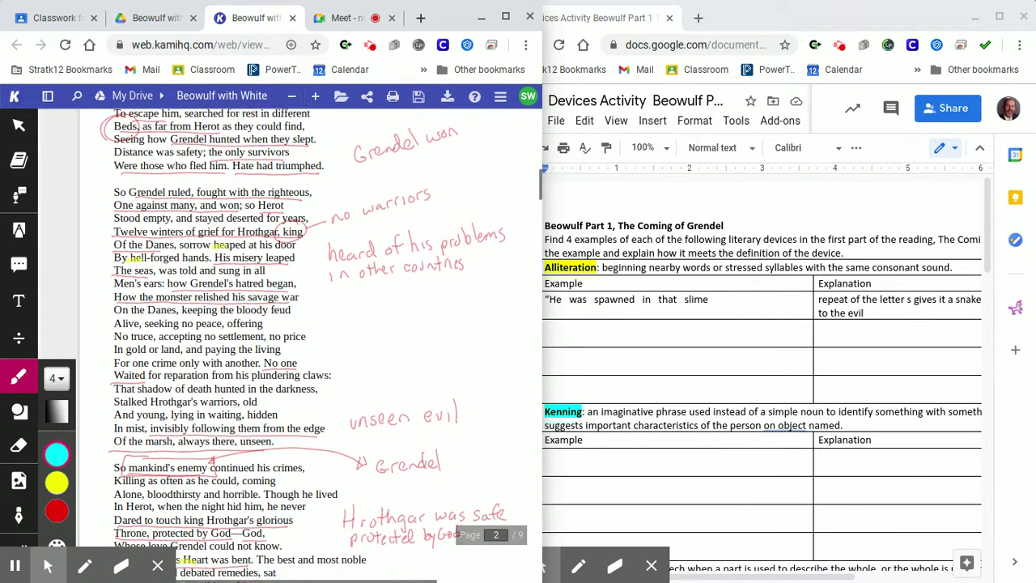
pyautogui.scroll(-2, 209, 401)
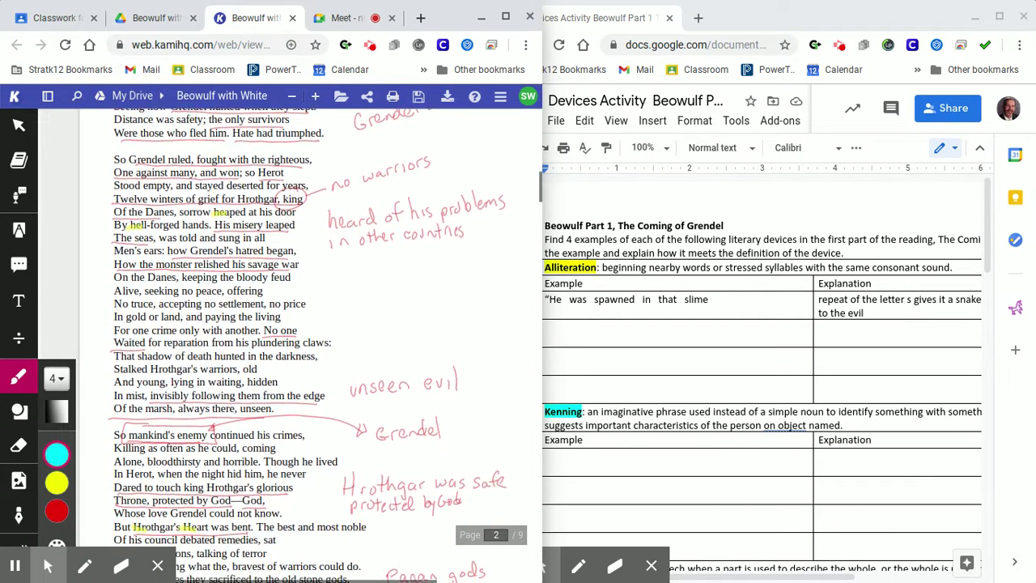
pyautogui.scroll(-1, 209, 402)
pyautogui.scroll(-2, 209, 402)
pyautogui.scroll(-3, 235, 348)
pyautogui.scroll(-2, 174, 387)
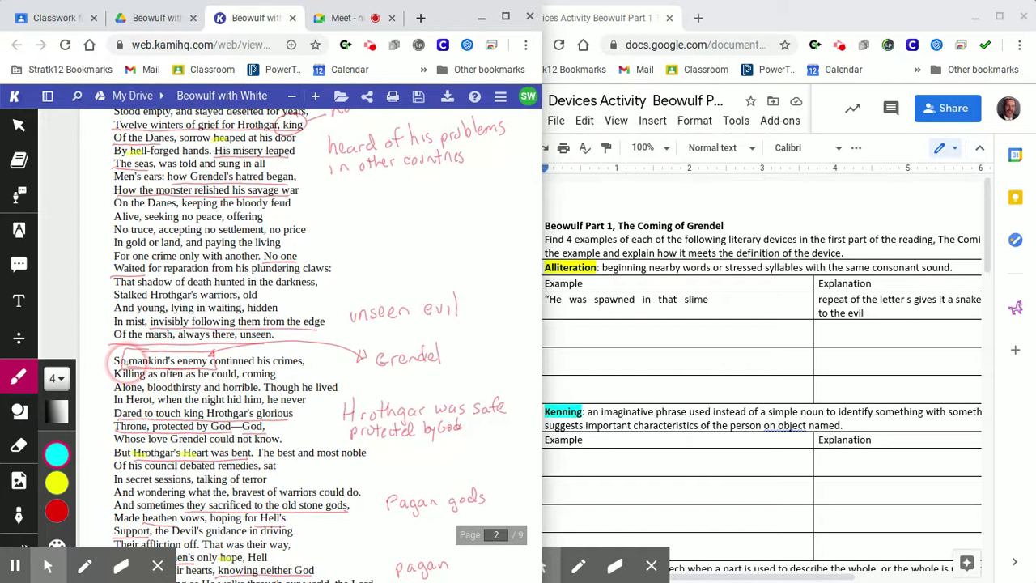
# - Mark 'mankind's enemy' in cyan ink, then click the first Kenning Example cell in Docs
pyautogui.moveTo(128, 364); pyautogui.dragTo(208, 361)
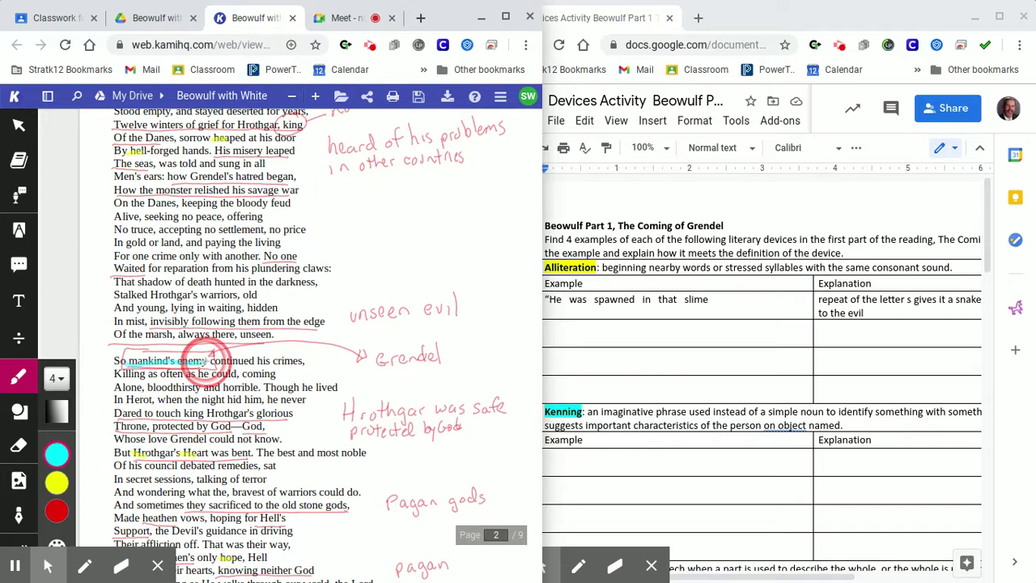
pyautogui.click(602, 467)
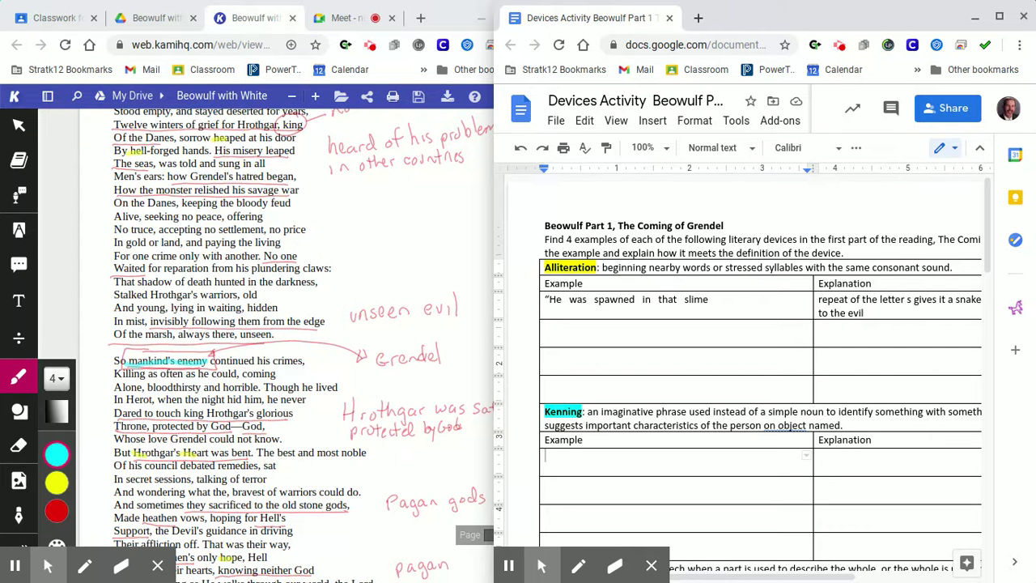
# - Enter "mandkind's enemy" as the first kenning, explained as 'Grendel because it describes how evil he is'
pyautogui.write('"mandkind\'s enemy')
pyautogui.click(870, 460)
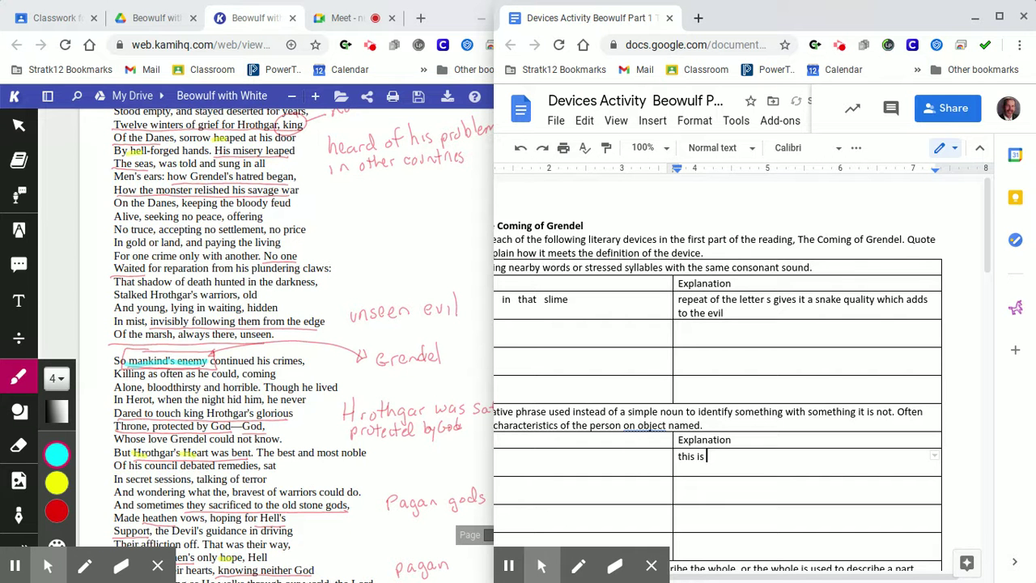
pyautogui.write('Grendel because it describes how evil he is')
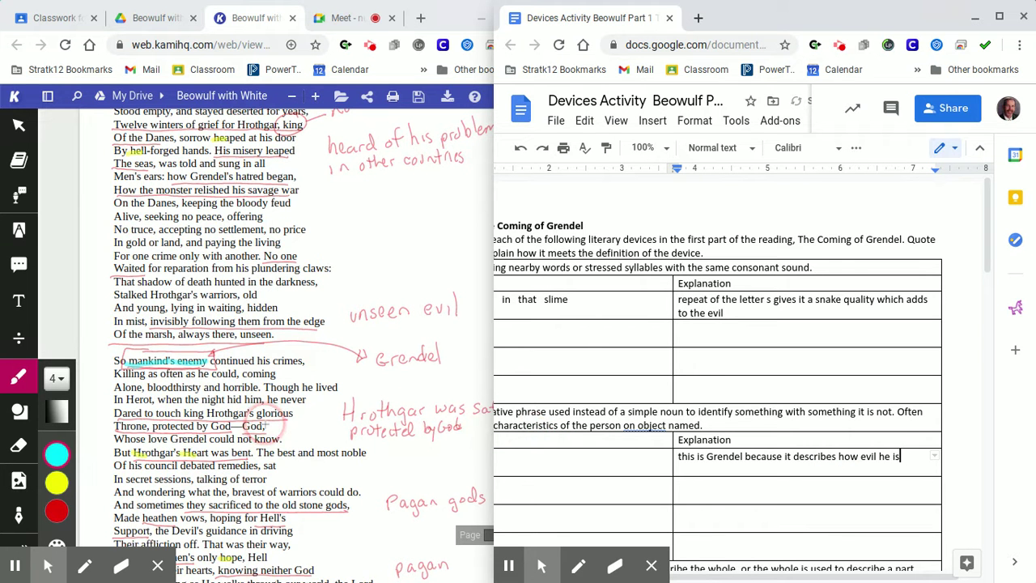
# - Return to the Beowulf PDF, scroll down and highlight the kenning 'old stone gods,' in cyan
pyautogui.click(235, 413)
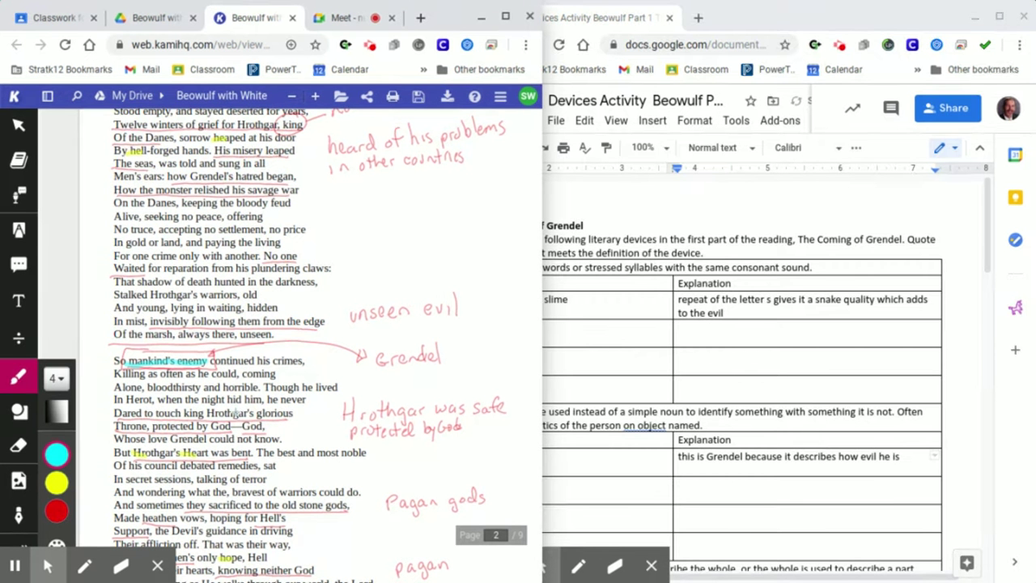
pyautogui.scroll(-2, 235, 412)
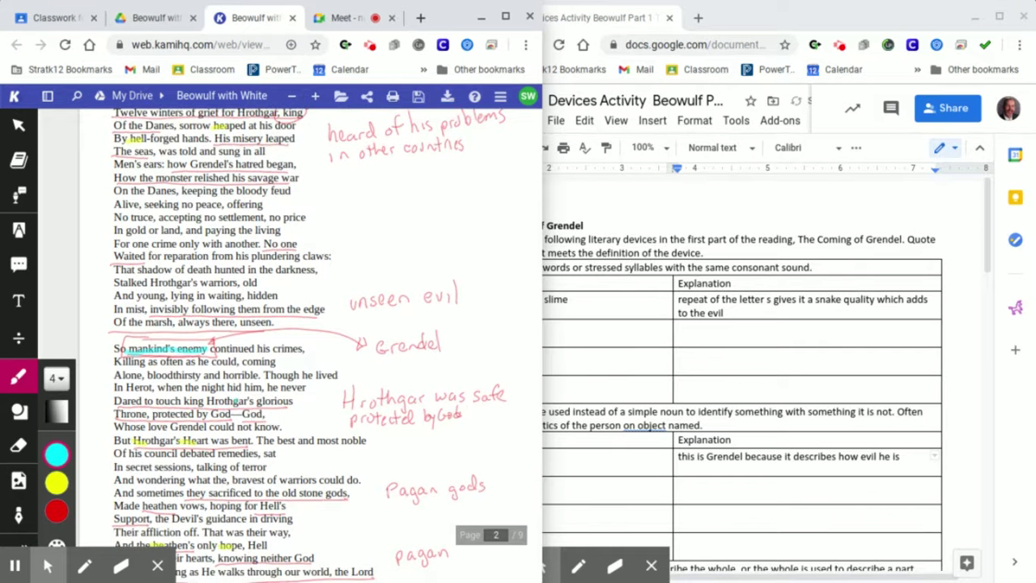
pyautogui.scroll(-3, 310, 343)
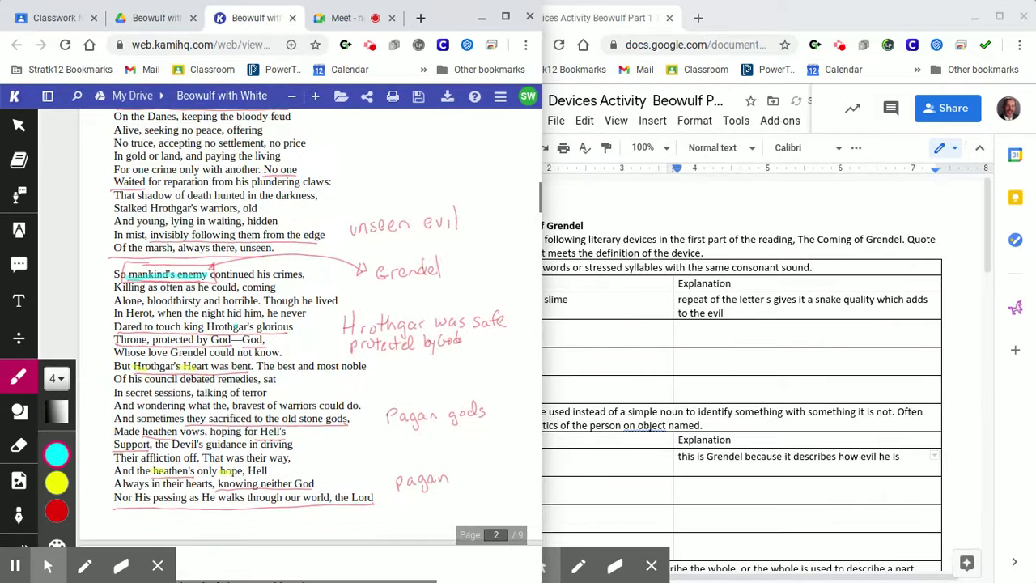
pyautogui.scroll(-1, 310, 345)
pyautogui.scroll(-2, 310, 345)
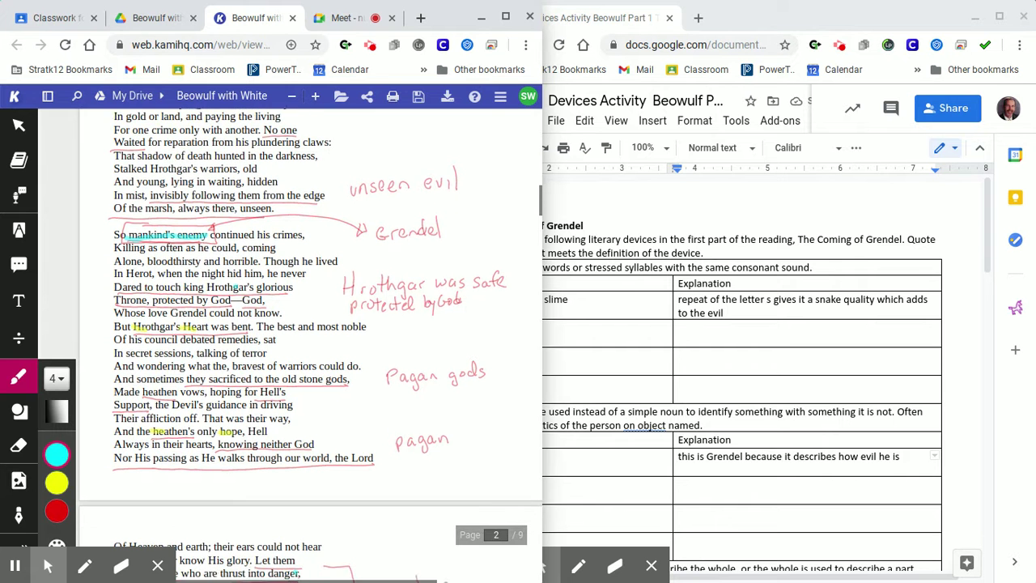
pyautogui.scroll(-2, 310, 345)
pyautogui.scroll(-2, 310, 345)
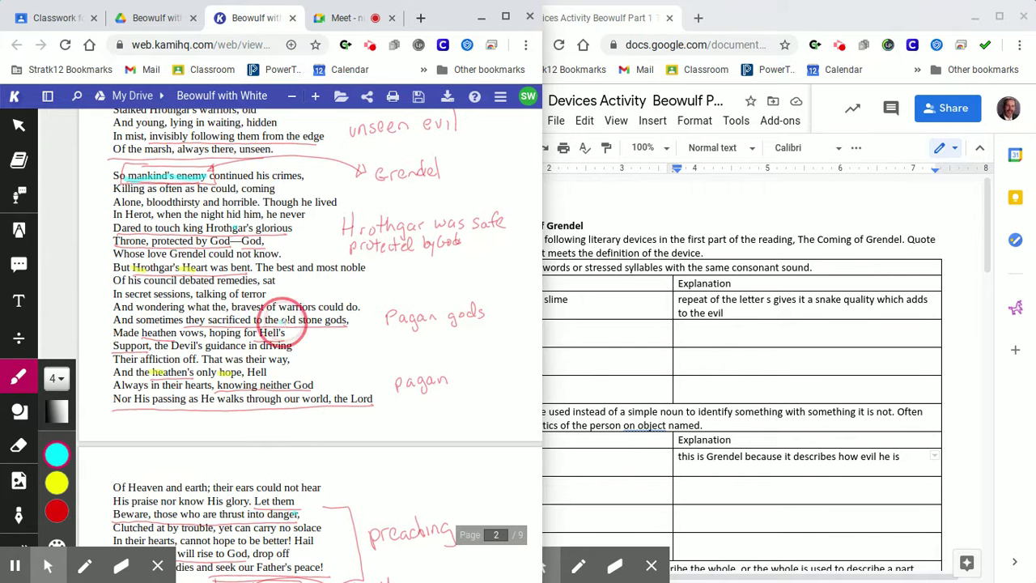
pyautogui.moveTo(293, 320); pyautogui.dragTo(347, 324)
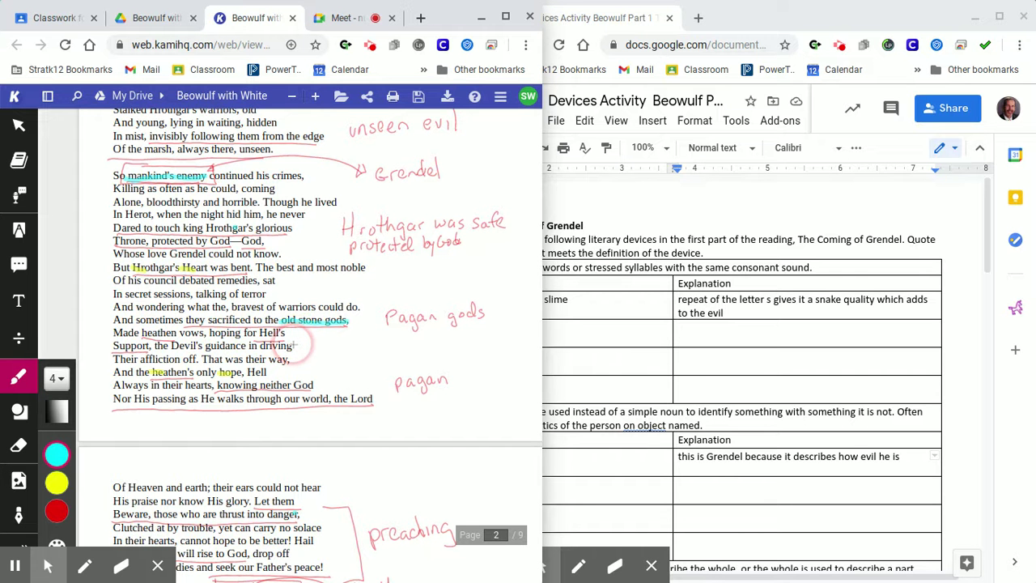
# - Highlight the kennings 'the Lord' and 'Of Heaven and earth' in cyan further down
pyautogui.scroll(-1, 293, 344)
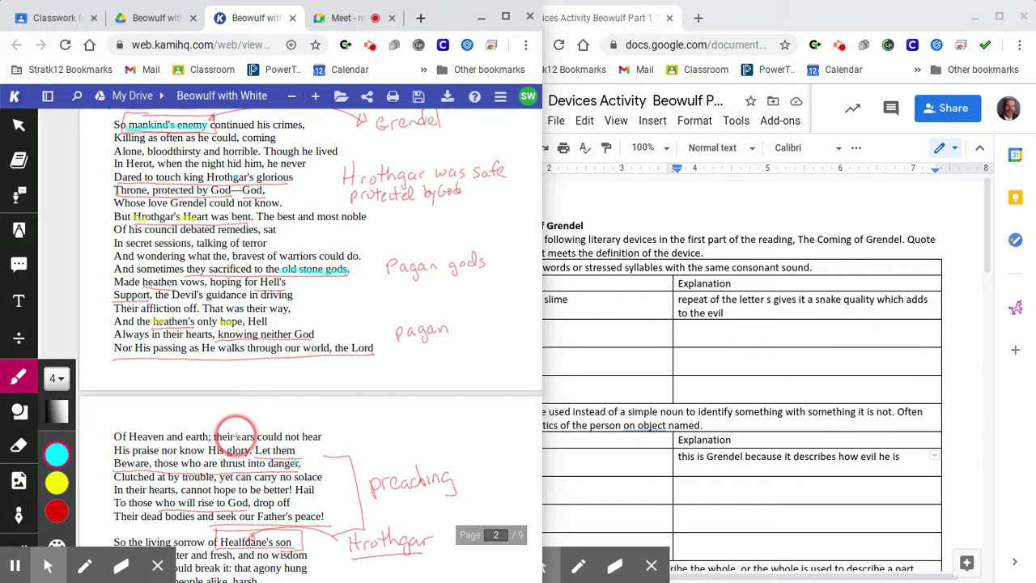
pyautogui.scroll(-3, 235, 429)
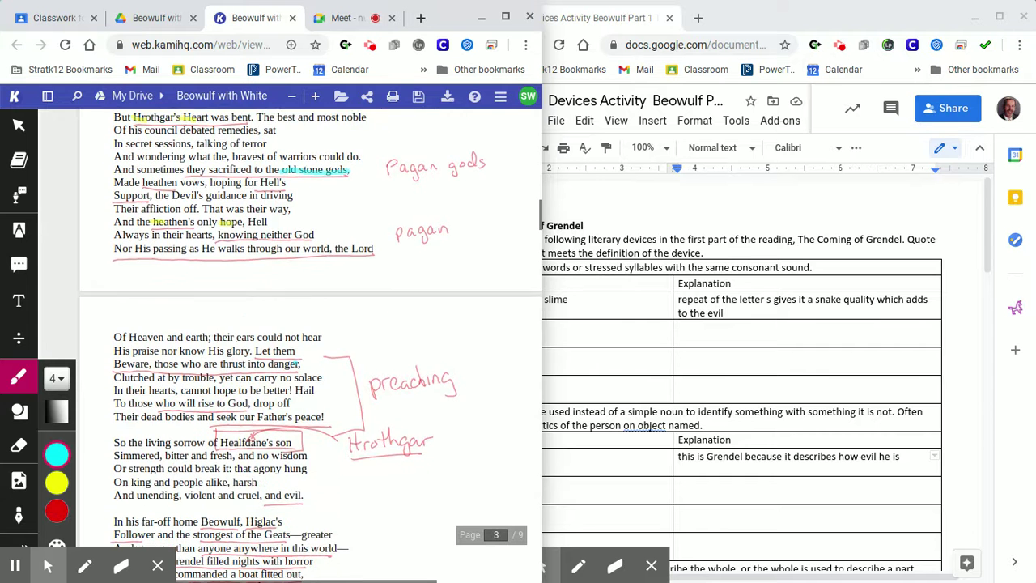
pyautogui.scroll(-1, 310, 345)
pyautogui.scroll(-1, 310, 345)
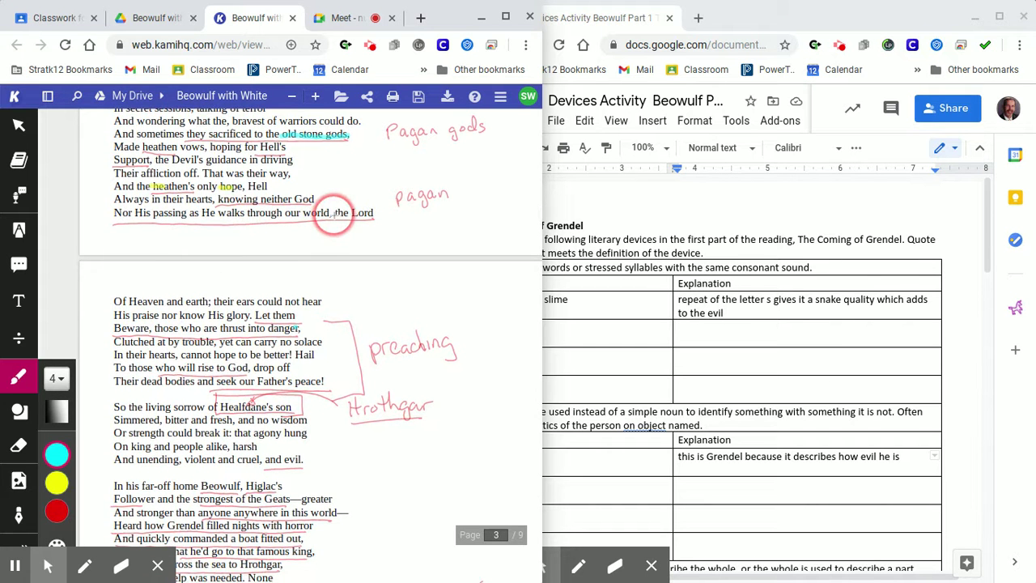
pyautogui.moveTo(333, 213); pyautogui.dragTo(374, 214)
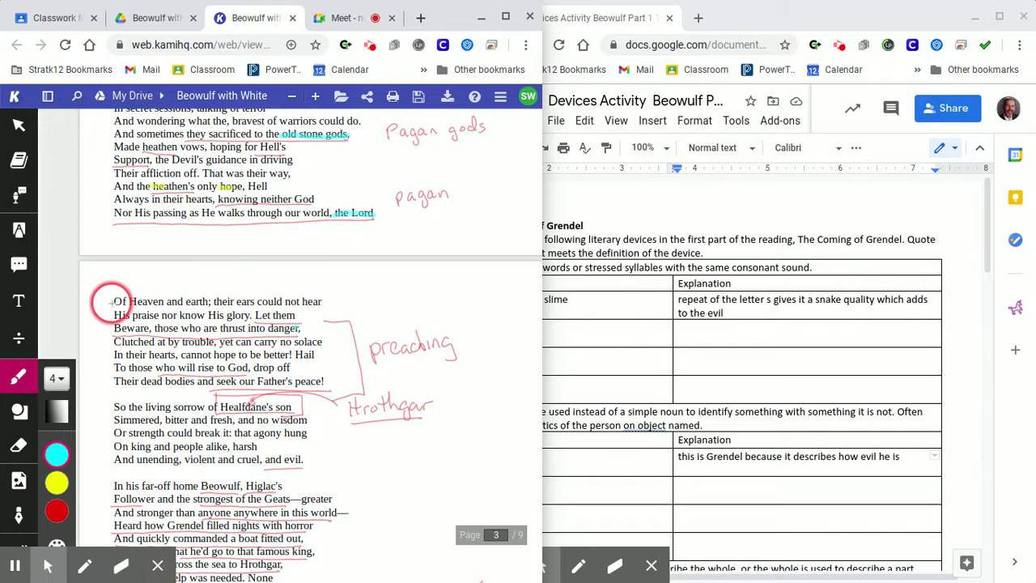
pyautogui.moveTo(116, 301); pyautogui.dragTo(209, 301)
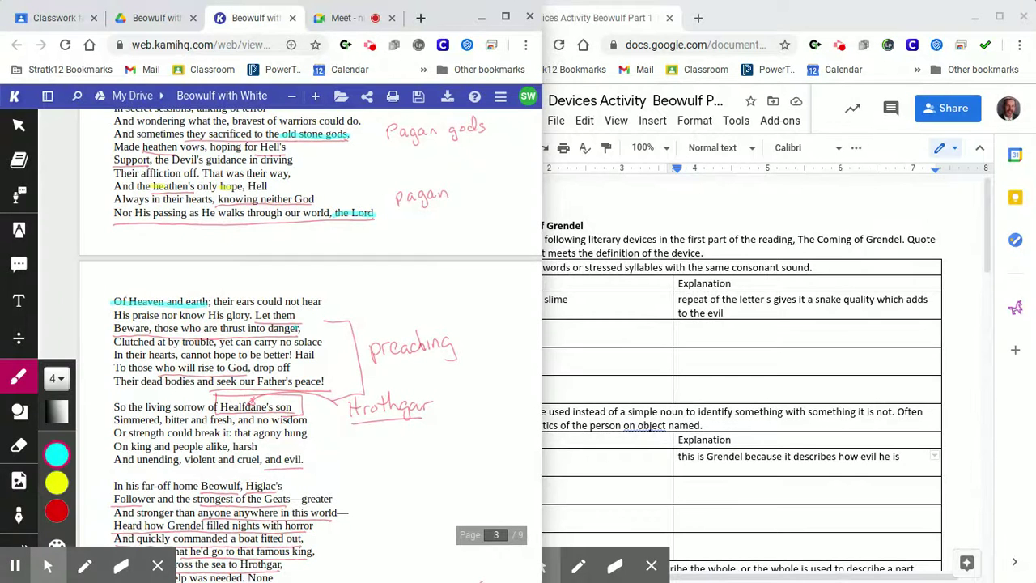
# - Highlight the kenning 'Higlac's Follower' in cyan on page 3
pyautogui.scroll(-2, 310, 345)
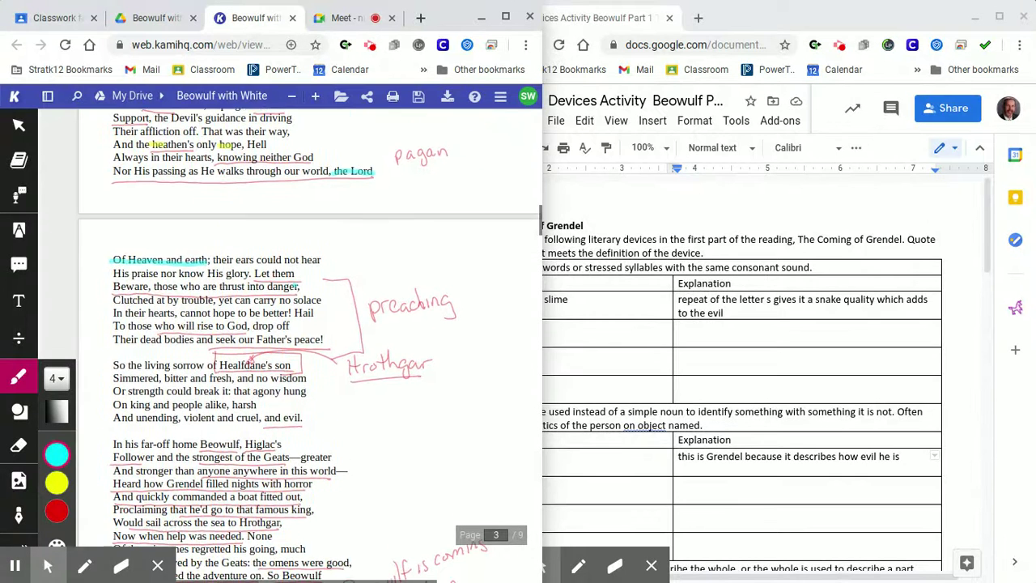
pyautogui.scroll(-2, 310, 344)
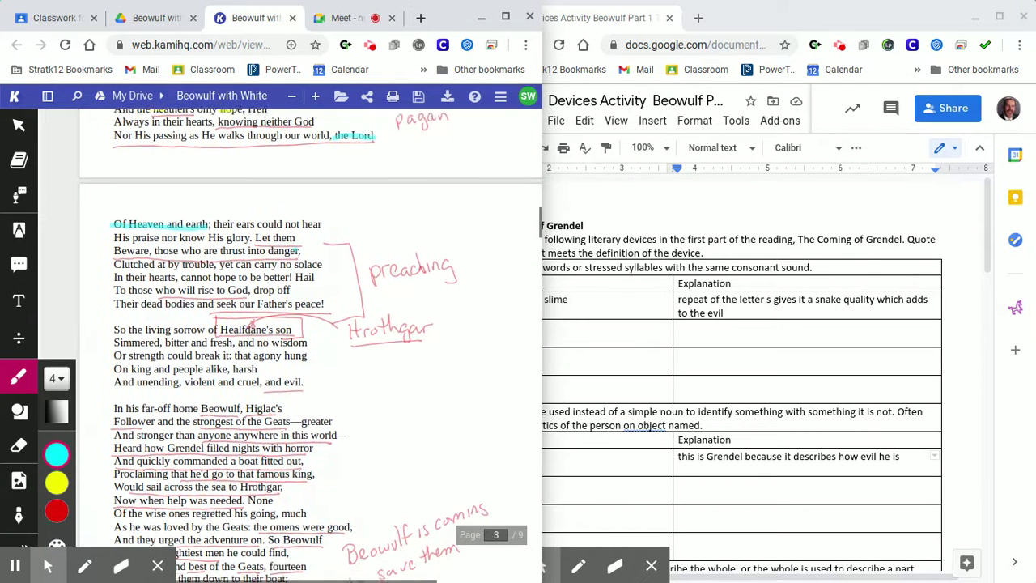
pyautogui.scroll(-2, 310, 345)
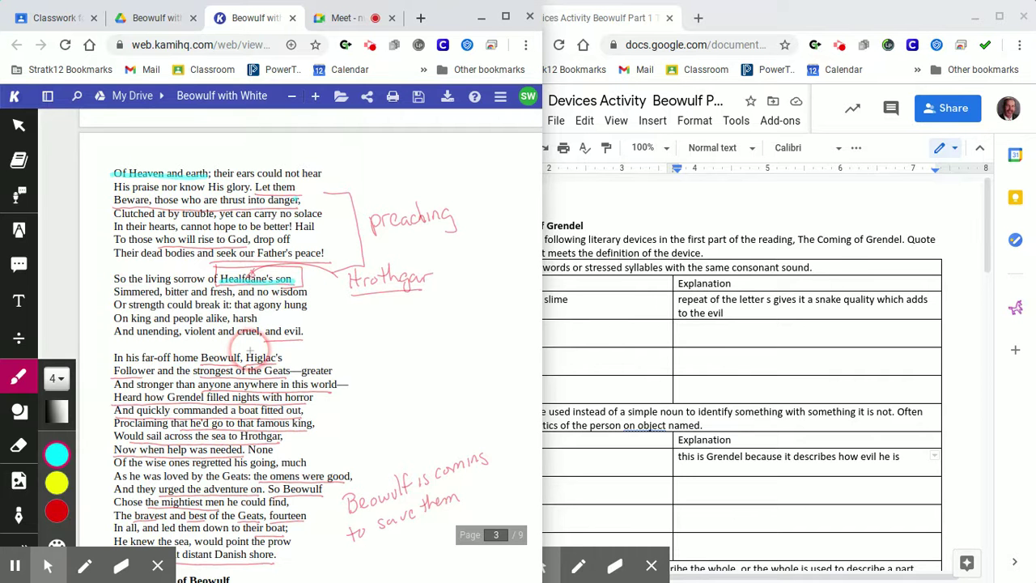
pyautogui.scroll(-2, 251, 349)
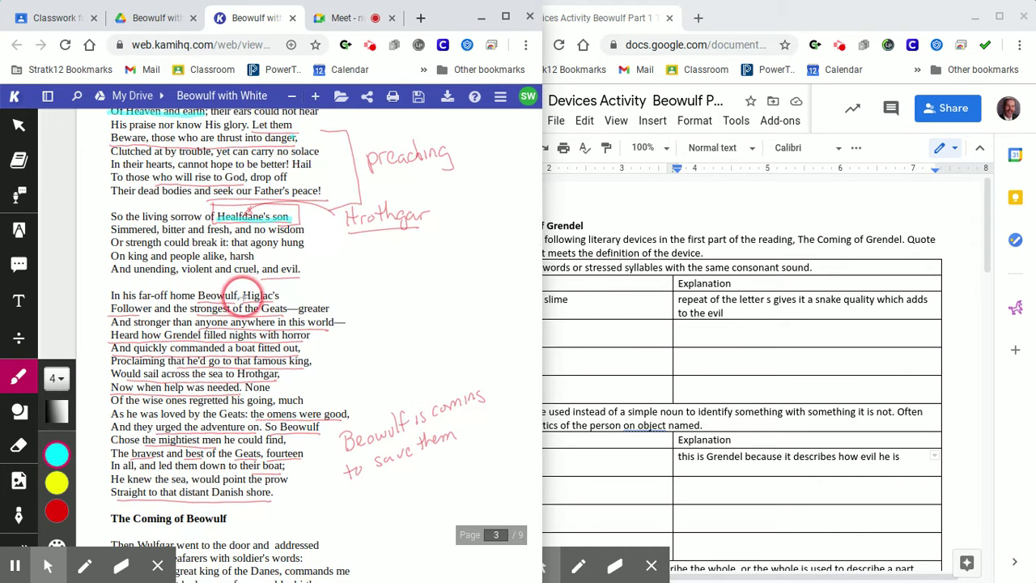
pyautogui.moveTo(243, 295); pyautogui.dragTo(278, 296)
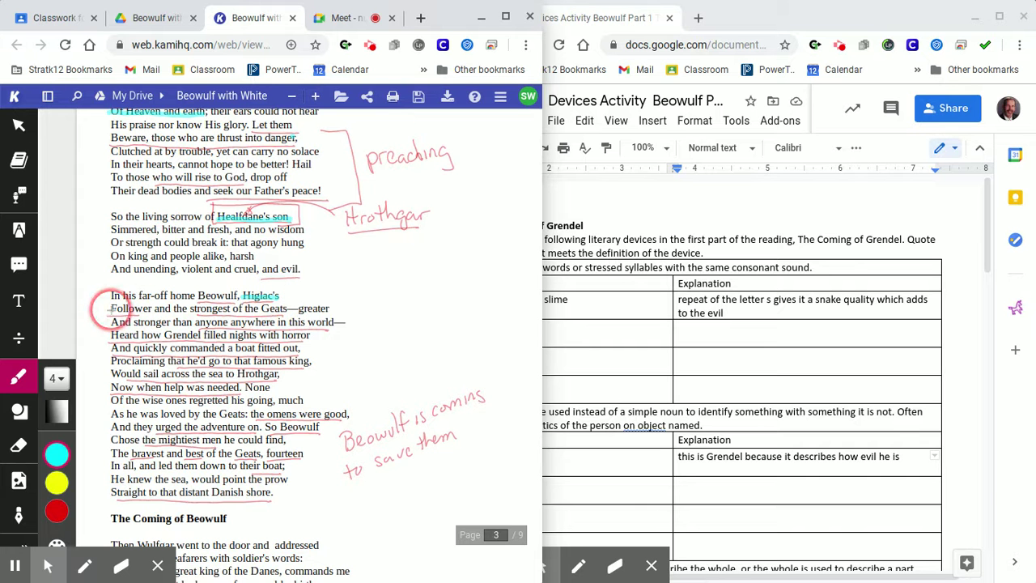
pyautogui.moveTo(112, 308); pyautogui.dragTo(154, 308)
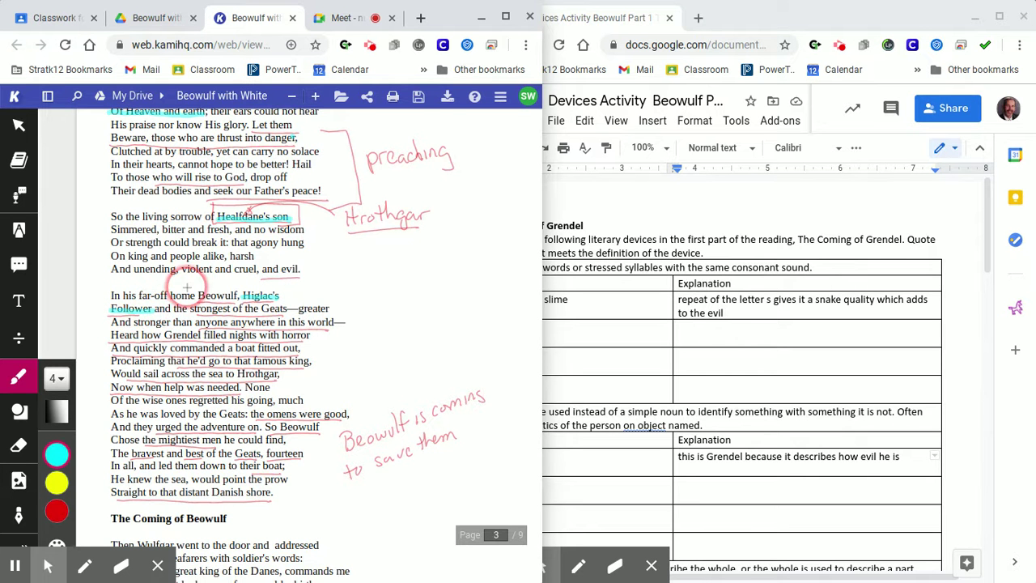
pyautogui.scroll(-1, 187, 288)
pyautogui.scroll(-2, 186, 285)
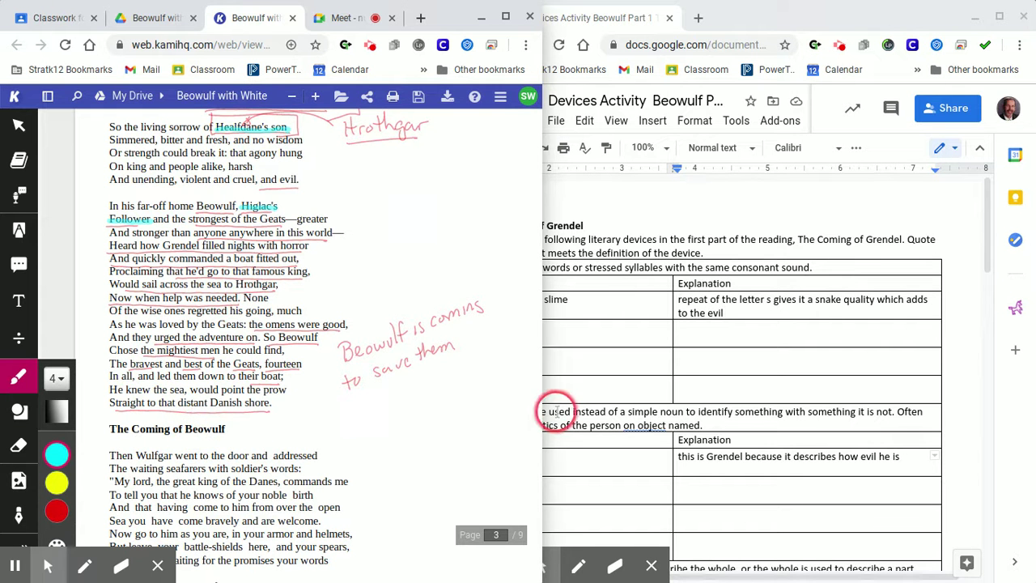
# - Bring the Docs worksheet forward full screen and scroll to the Kenning and Synecdoche tables
pyautogui.click(602, 391)
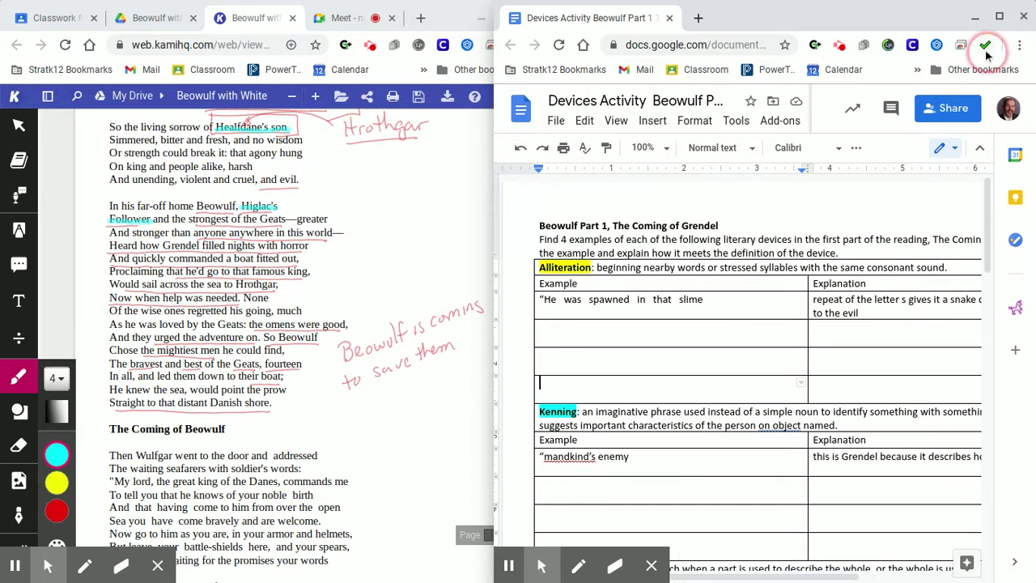
pyautogui.click(999, 17)
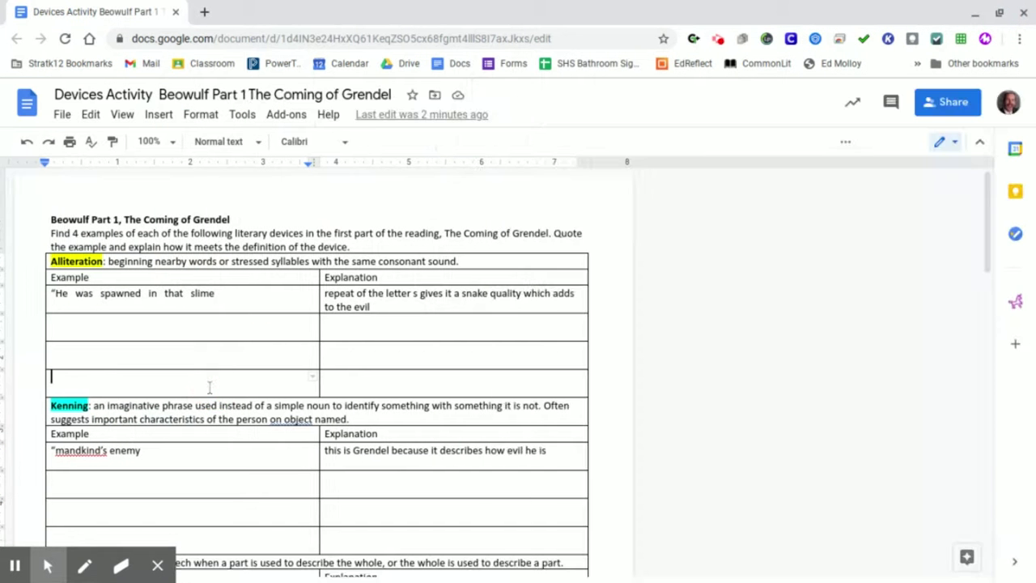
pyautogui.scroll(-3, 210, 387)
pyautogui.scroll(-3, 475, 372)
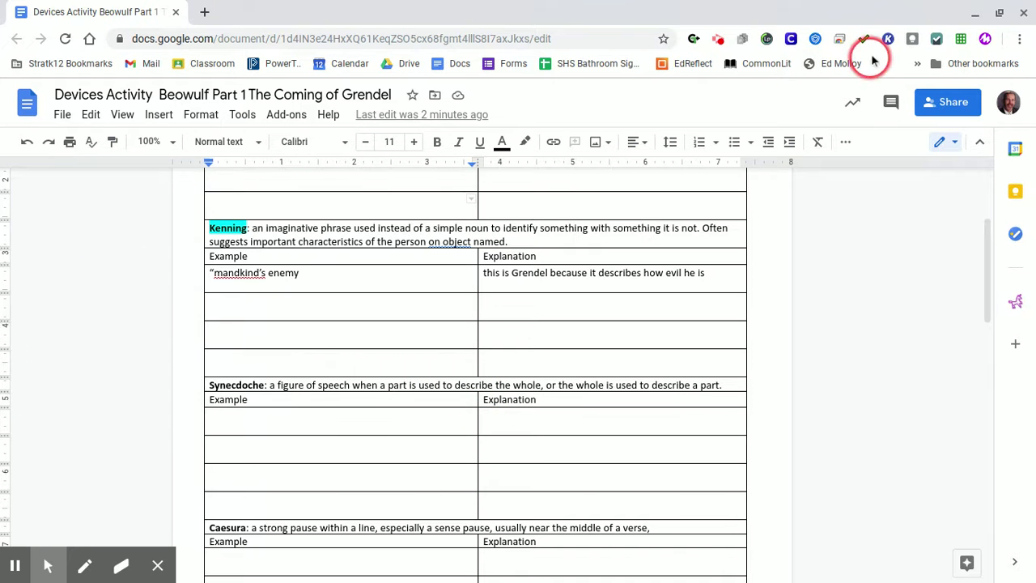
# - Restore the worksheet to half screen and save light green as a custom Kami palette colour
pyautogui.click(999, 13)
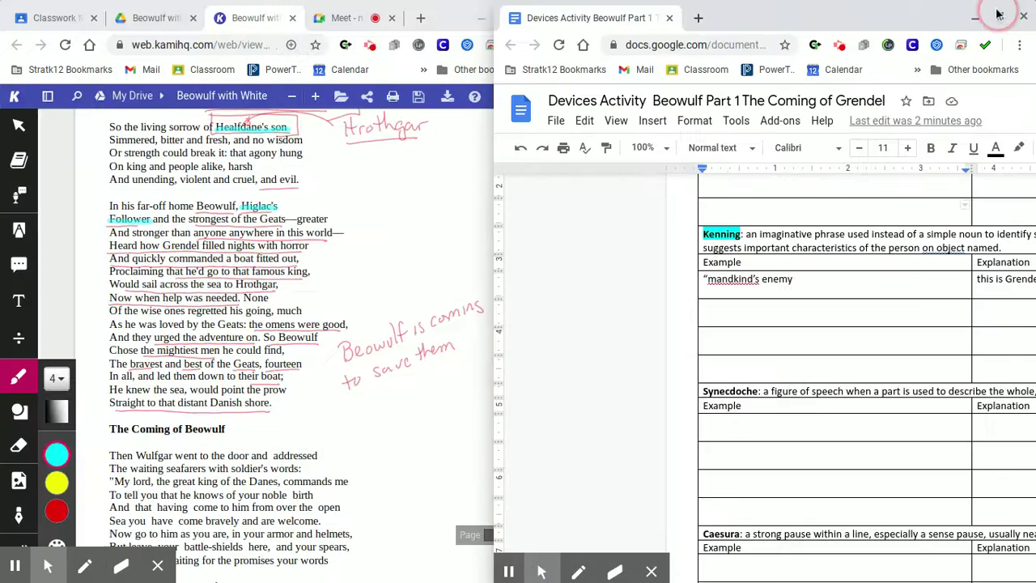
pyautogui.click(57, 478)
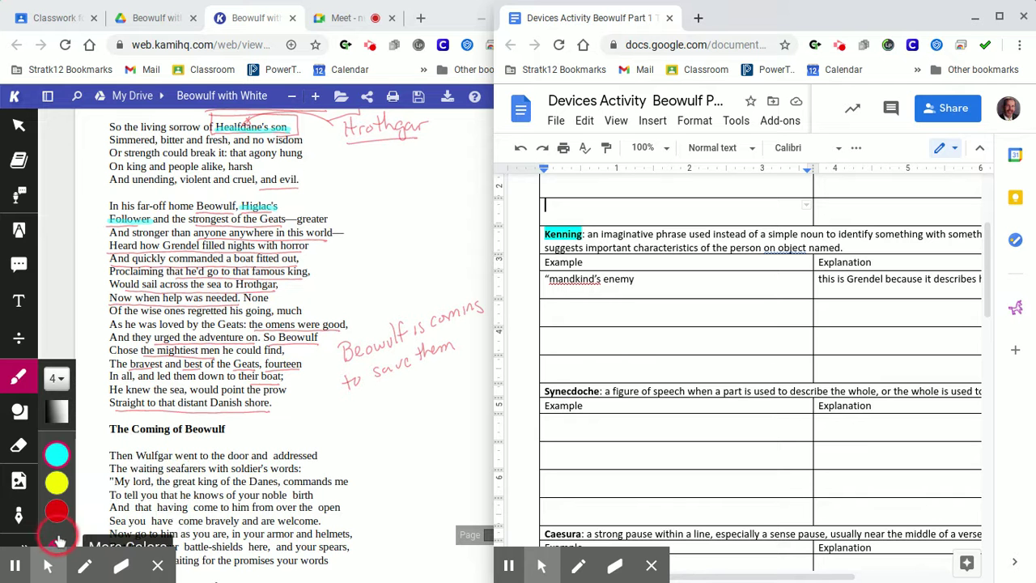
pyautogui.click(58, 540)
pyautogui.click(59, 541)
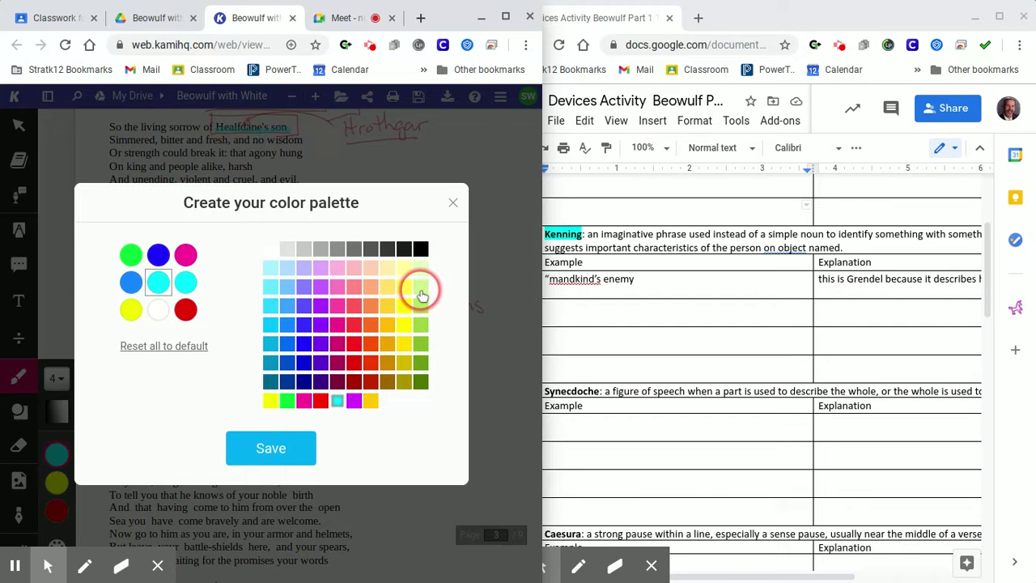
pyautogui.click(421, 288)
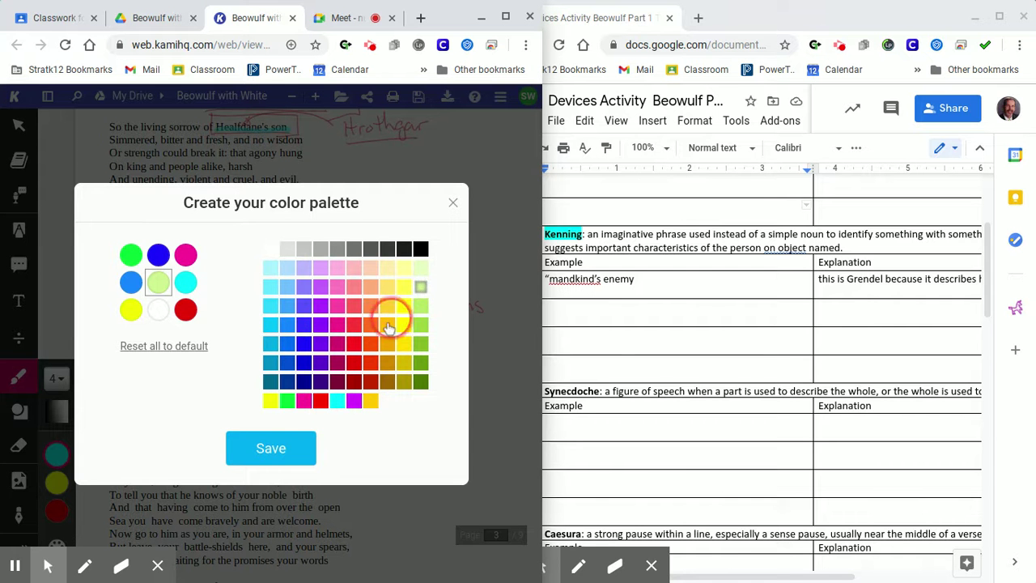
pyautogui.click(290, 450)
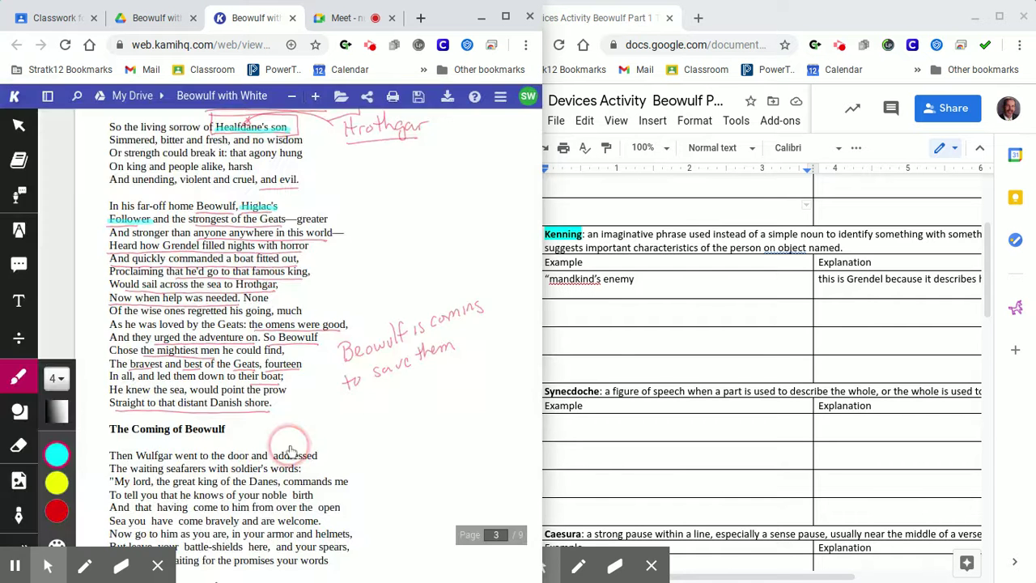
# - Make green the active Kami annotation colour
pyautogui.click(57, 483)
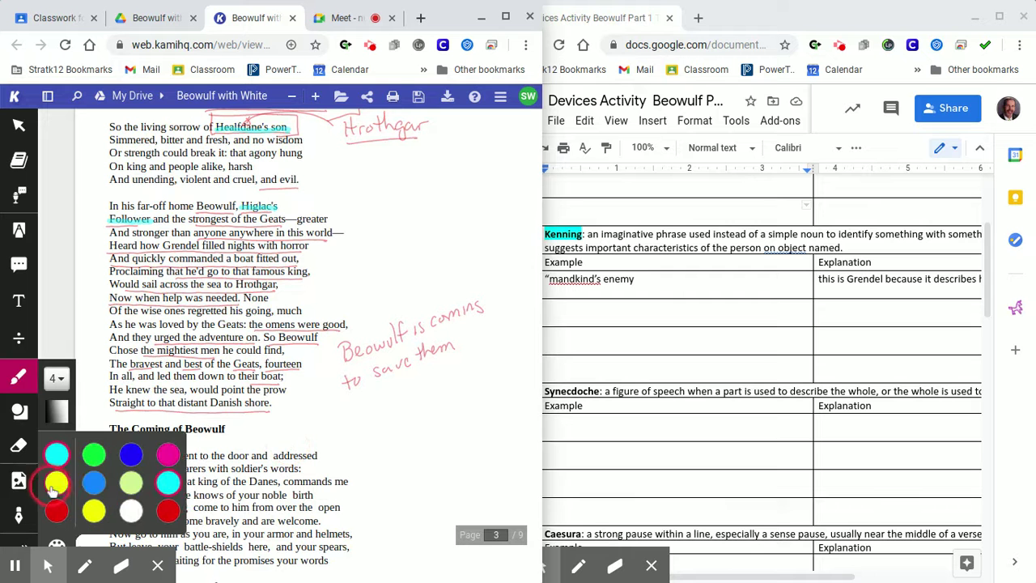
pyautogui.click(94, 456)
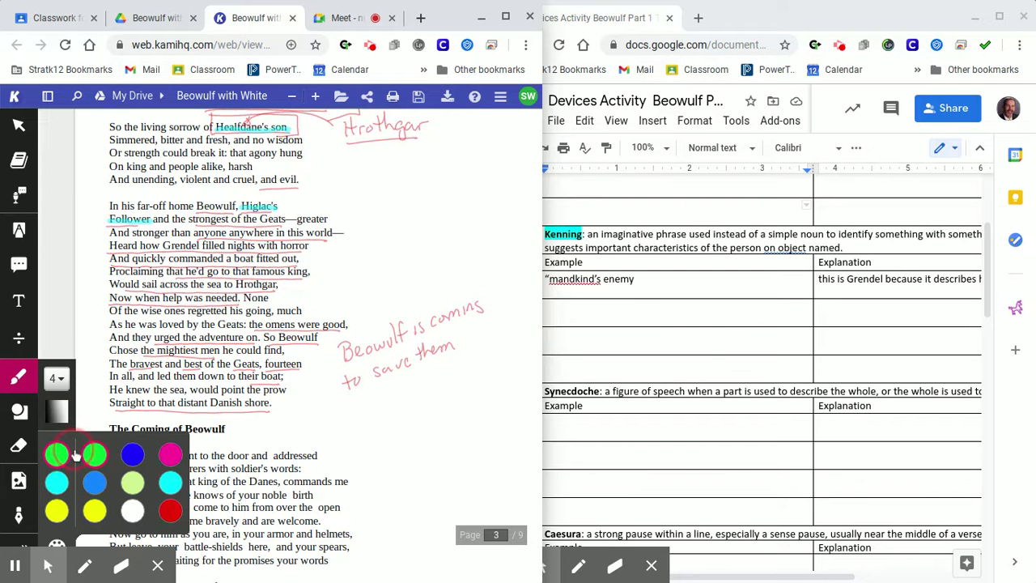
pyautogui.click(61, 458)
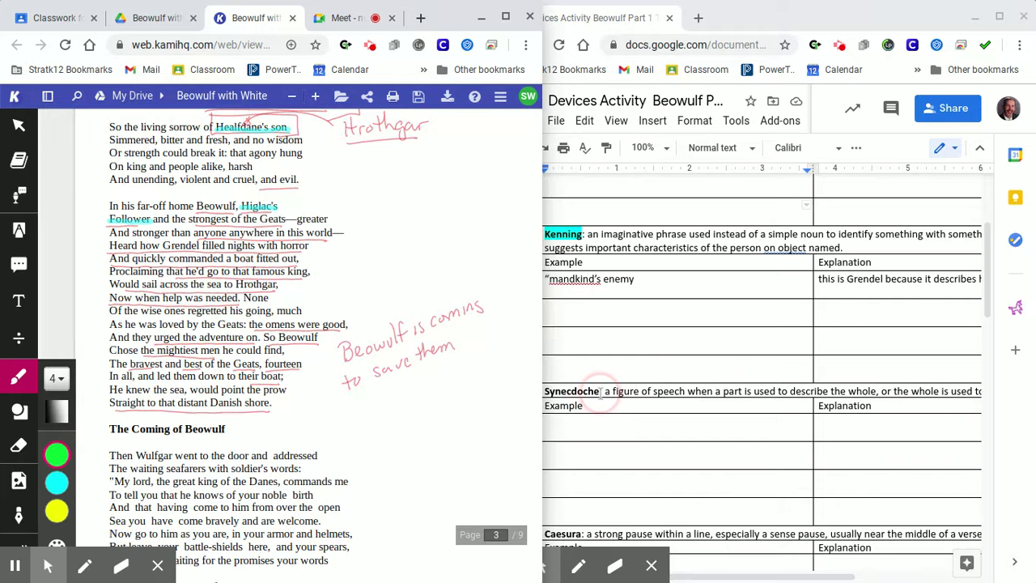
# - Highlight the 'Synecdoche' heading green and place the caret in its empty Example cell
pyautogui.click(600, 391)
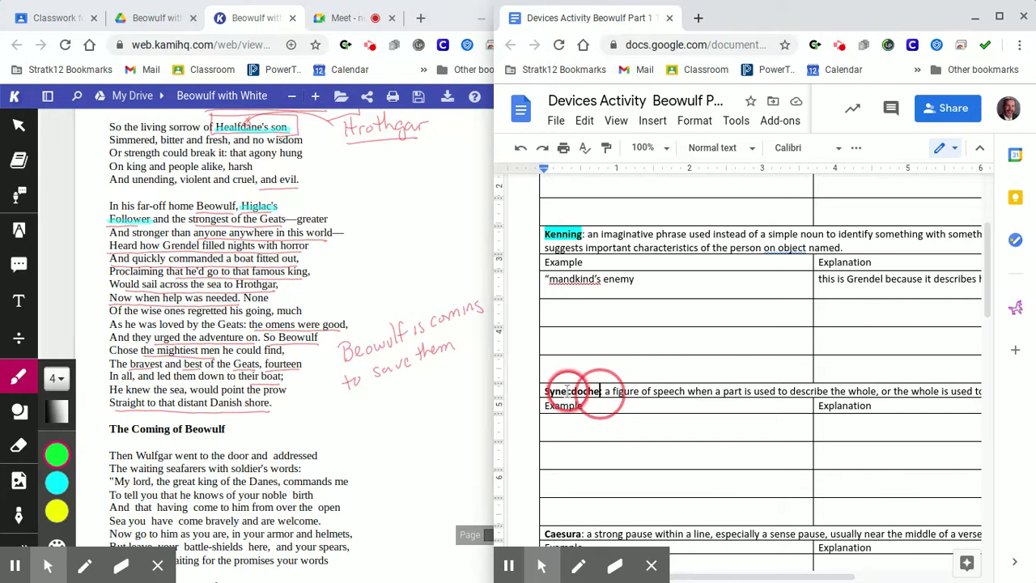
pyautogui.moveTo(557, 391); pyautogui.dragTo(543, 390)
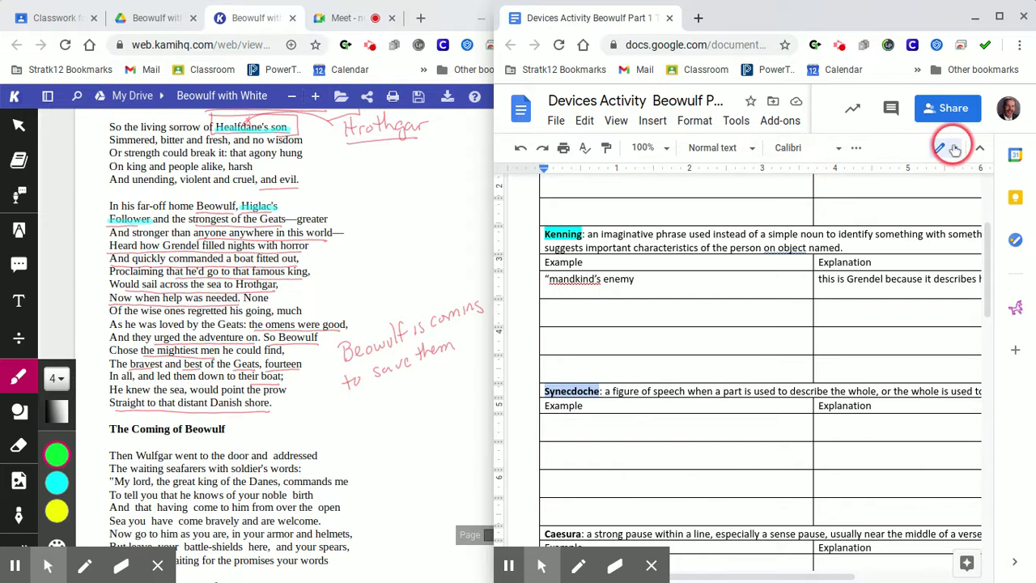
pyautogui.click(858, 150)
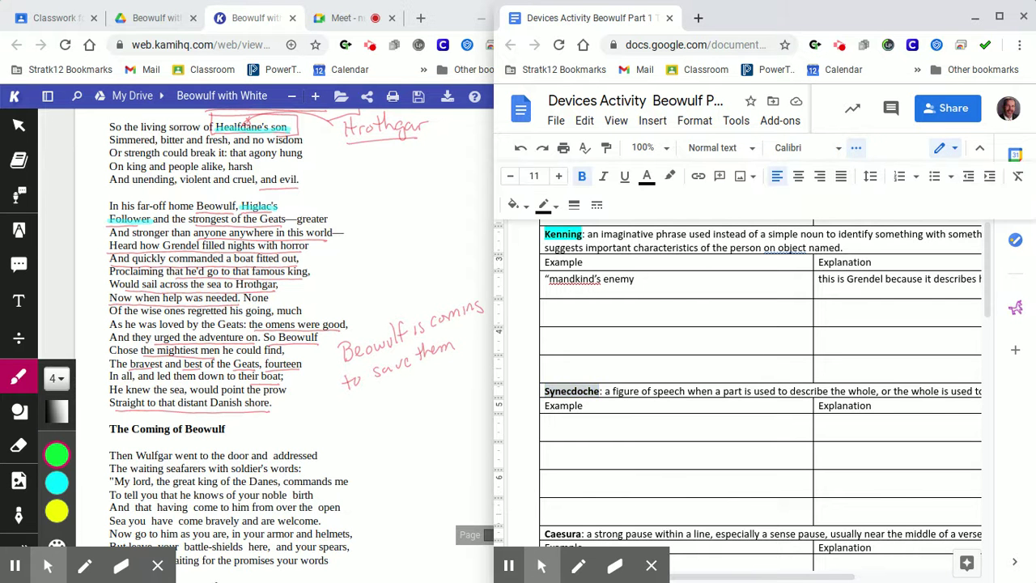
pyautogui.click(671, 176)
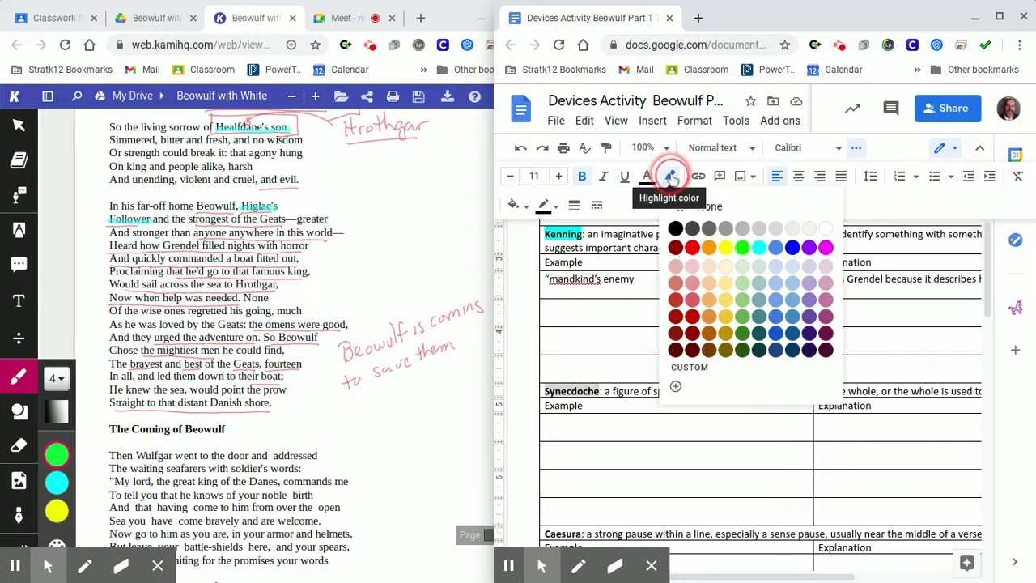
pyautogui.click(743, 250)
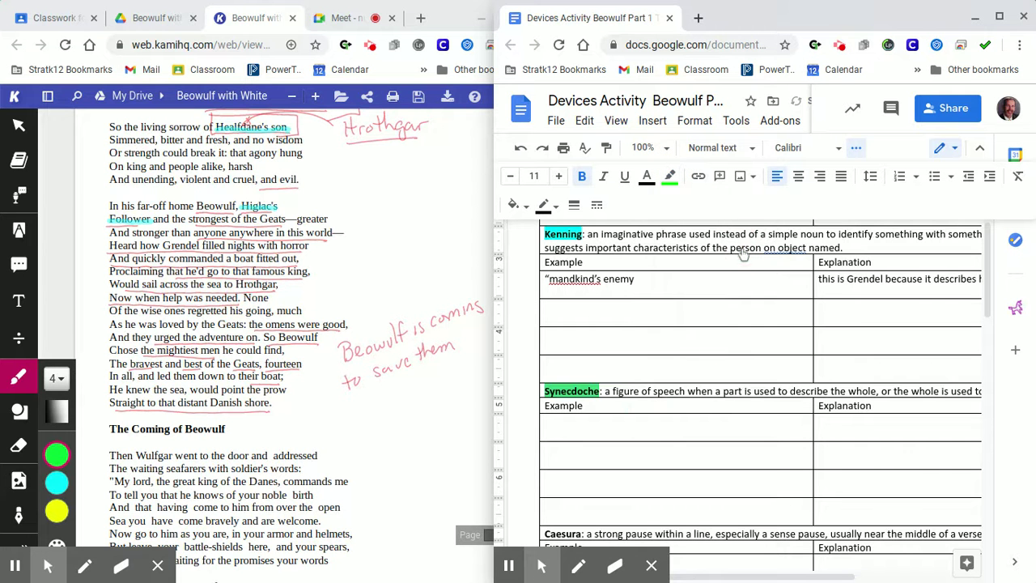
pyautogui.click(651, 419)
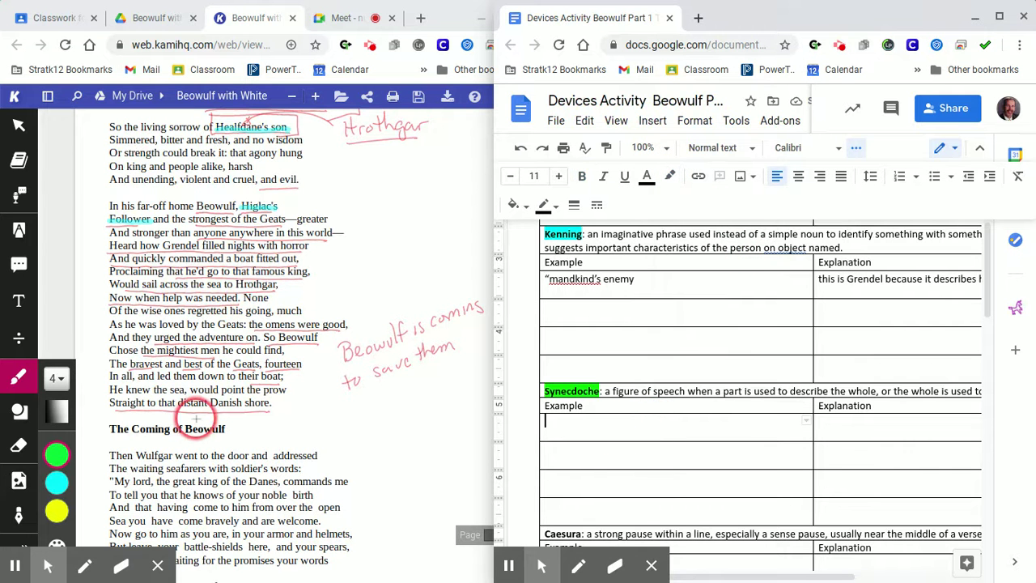
# - Scroll back to page 1 and highlight 'The corners of the earth' in green
pyautogui.scroll(10, 197, 418)
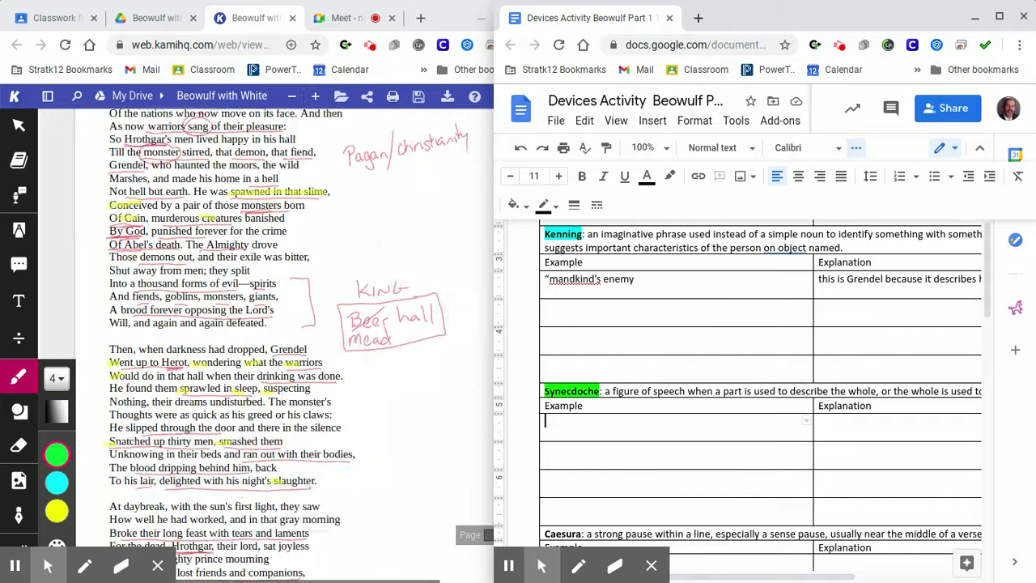
pyautogui.scroll(3, 197, 418)
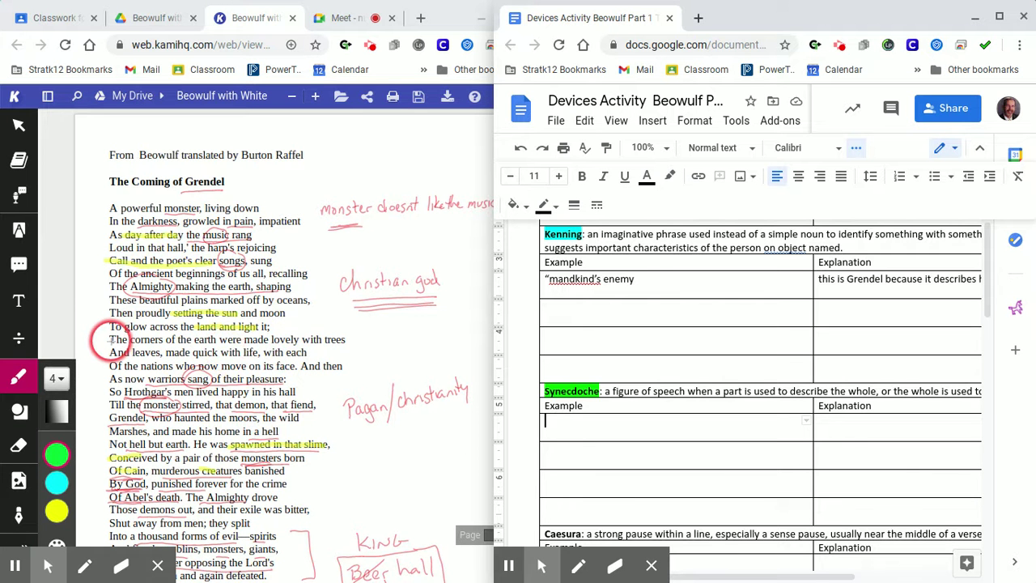
pyautogui.moveTo(110, 340); pyautogui.dragTo(214, 339)
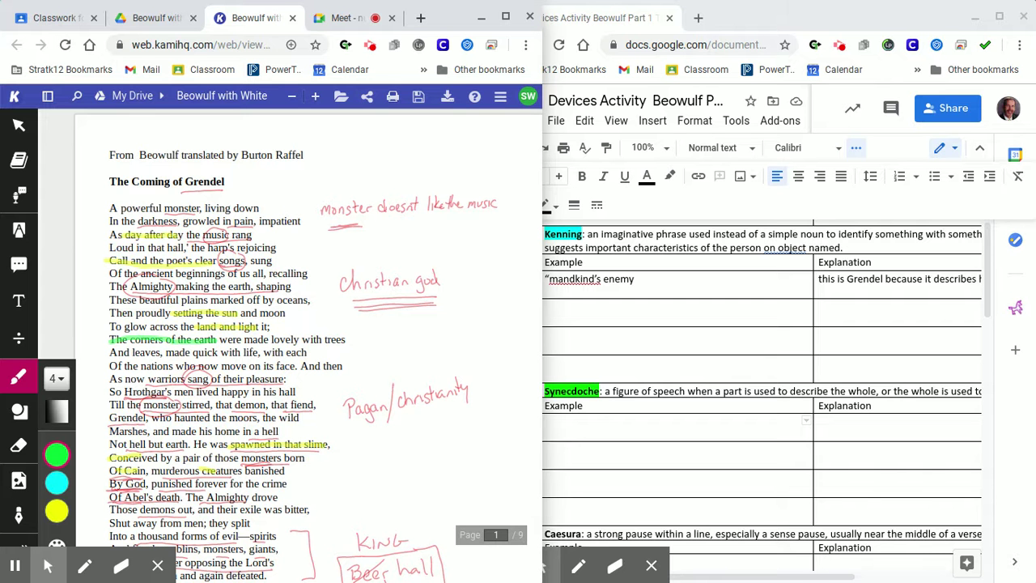
# - Scroll the Beowulf PDF down from page 1 to page 2 with the Grendel notes
pyautogui.scroll(-1, 307, 340)
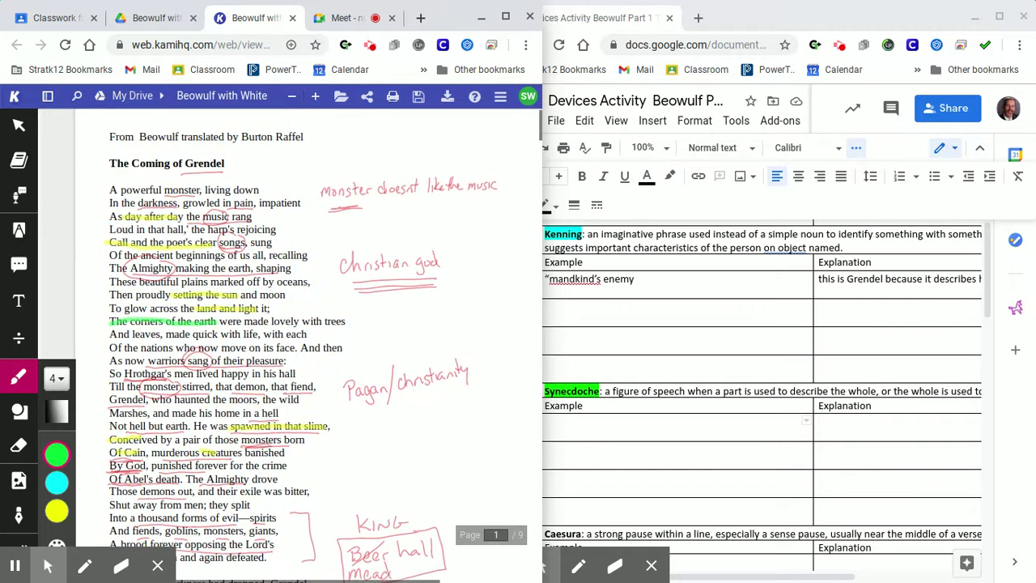
pyautogui.scroll(-2, 308, 340)
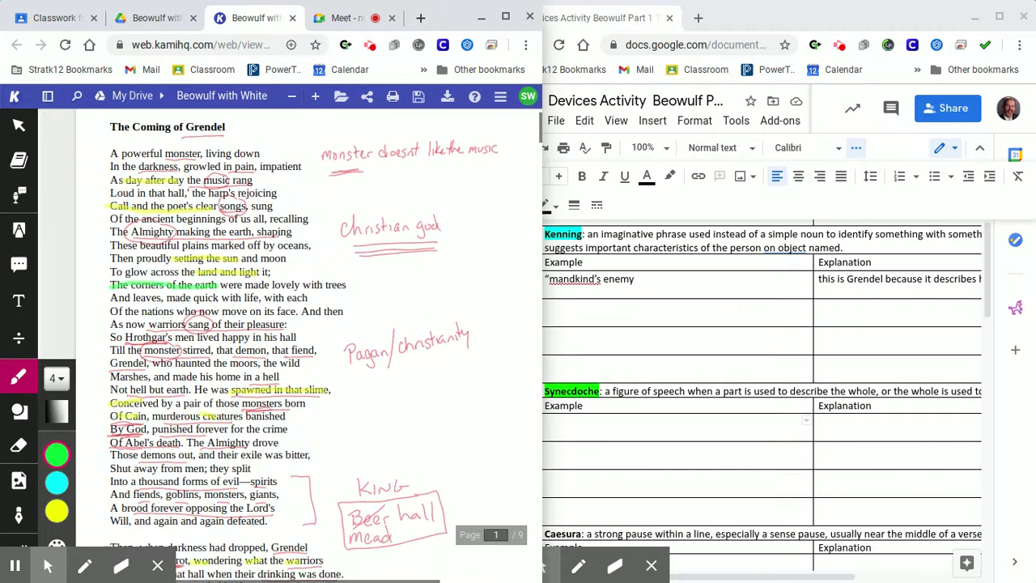
pyautogui.scroll(-1, 308, 340)
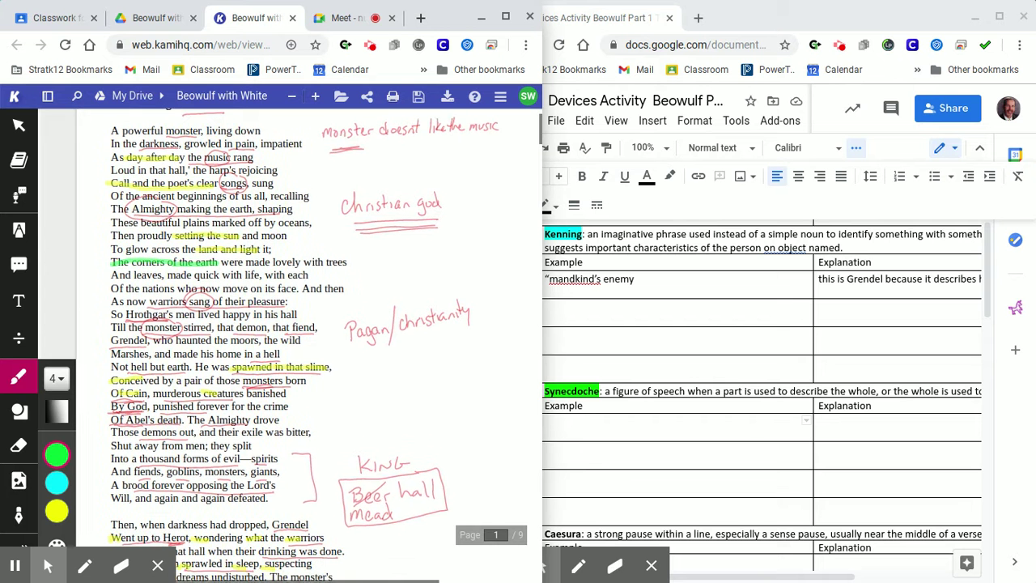
pyautogui.scroll(-1, 308, 340)
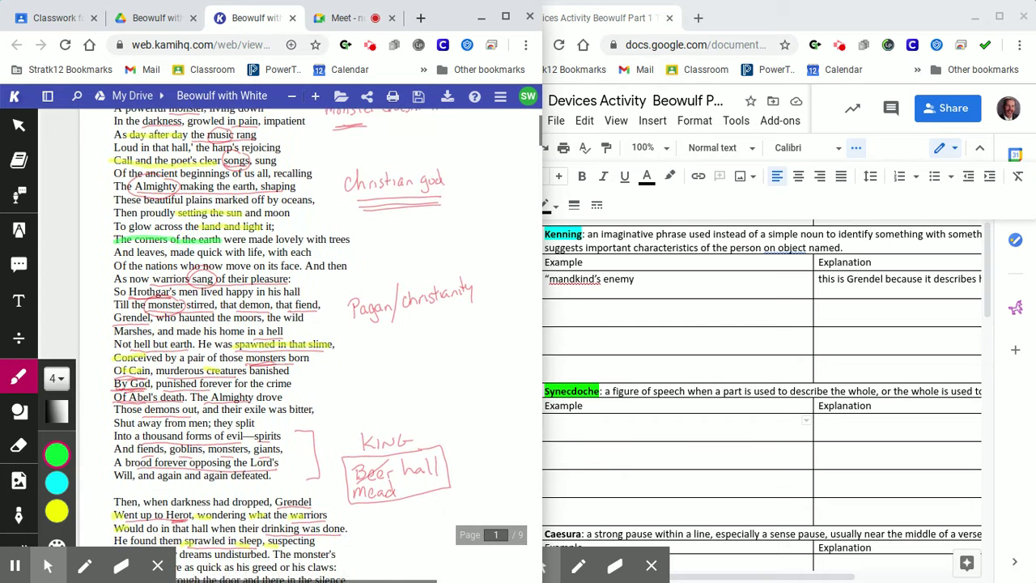
pyautogui.scroll(-2, 308, 340)
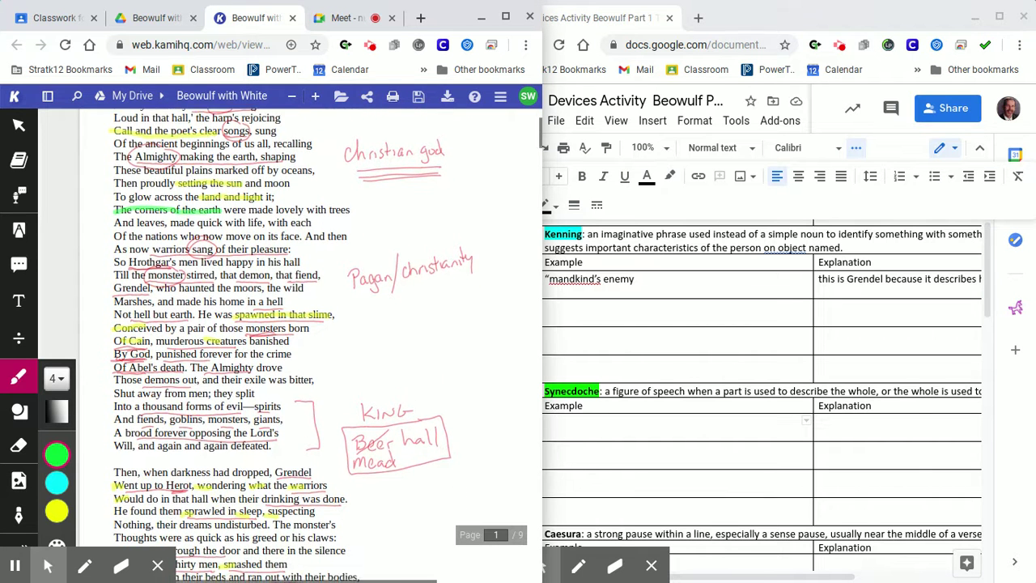
pyautogui.scroll(-2, 307, 340)
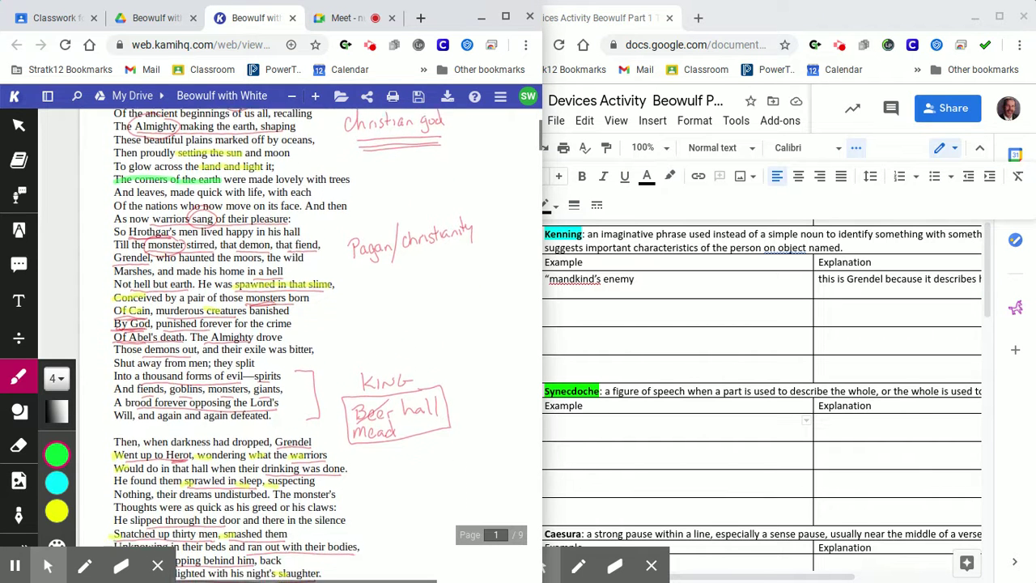
pyautogui.scroll(-2, 308, 340)
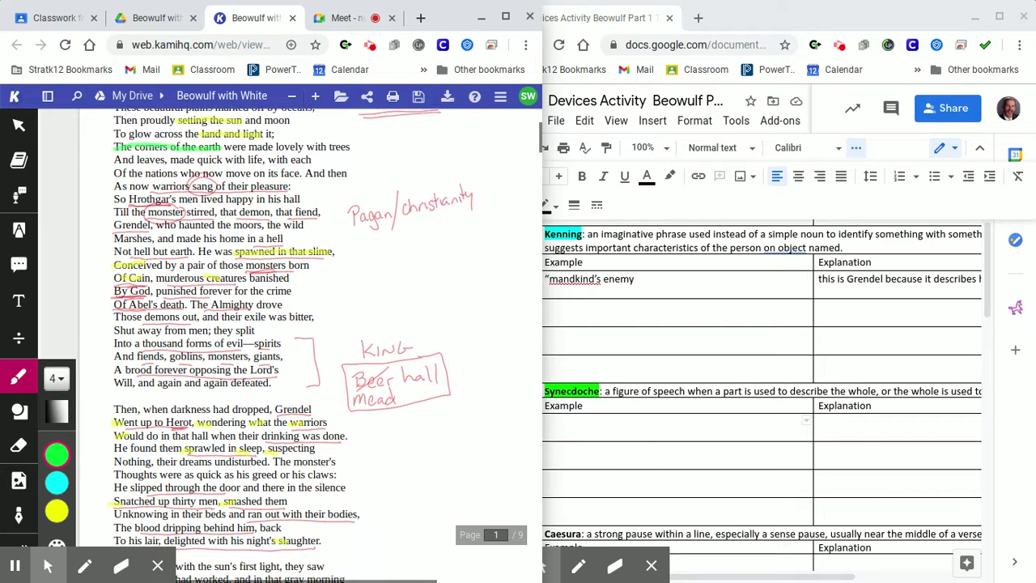
pyautogui.scroll(-2, 308, 340)
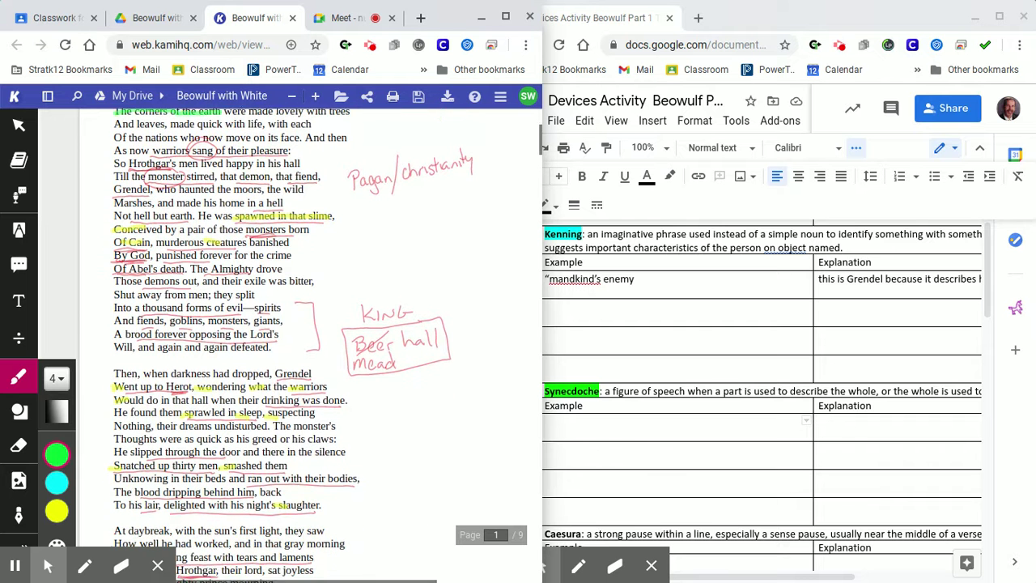
pyautogui.scroll(-1, 308, 340)
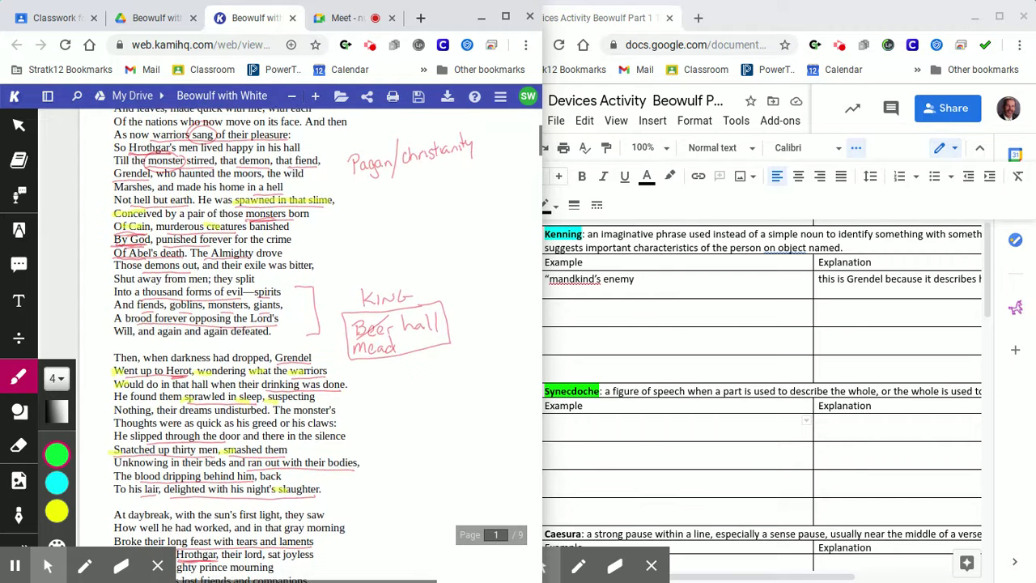
pyautogui.scroll(-3, 308, 340)
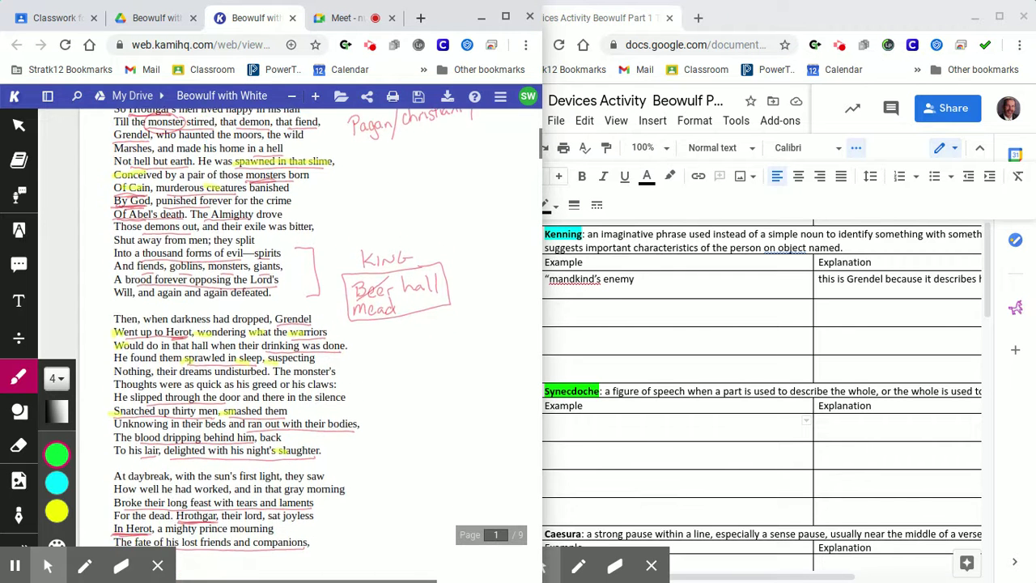
pyautogui.scroll(-2, 308, 324)
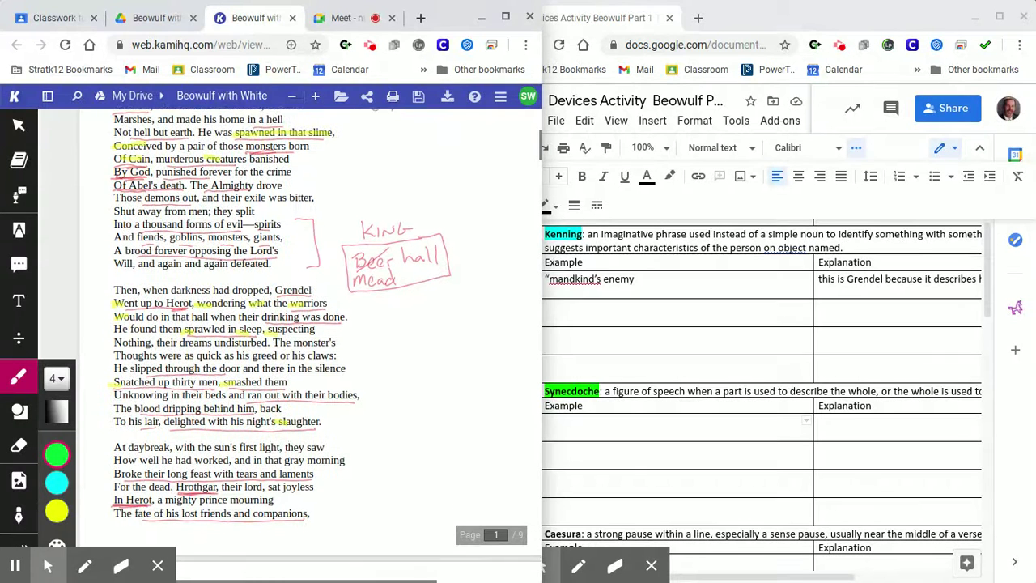
pyautogui.scroll(-2, 308, 324)
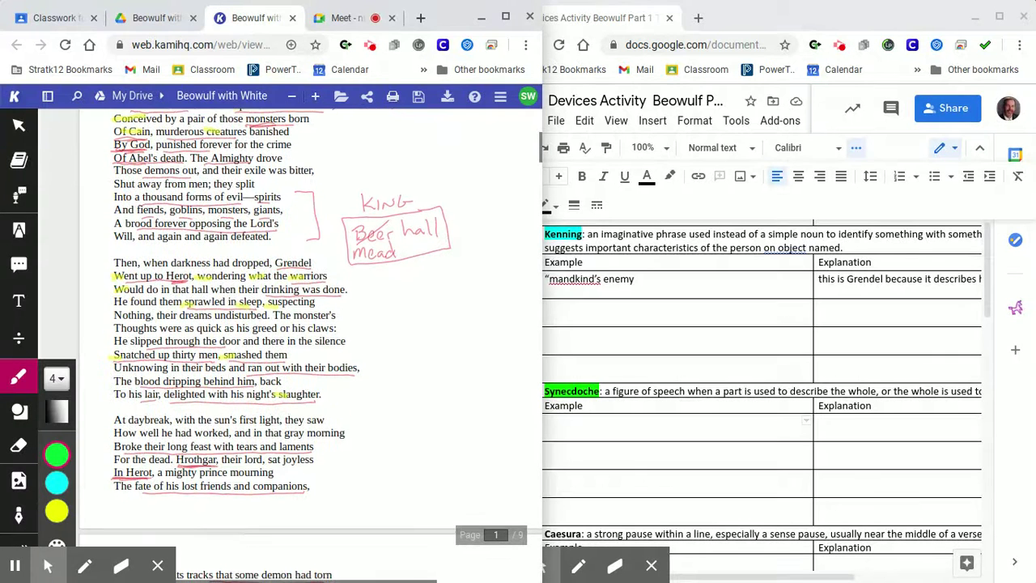
pyautogui.scroll(-2, 307, 324)
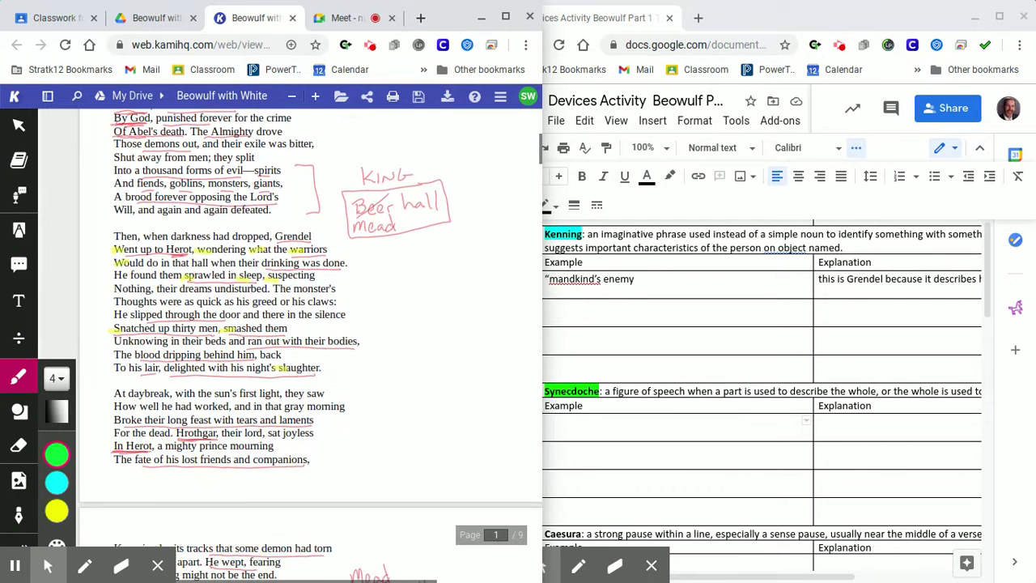
pyautogui.scroll(-1, 308, 324)
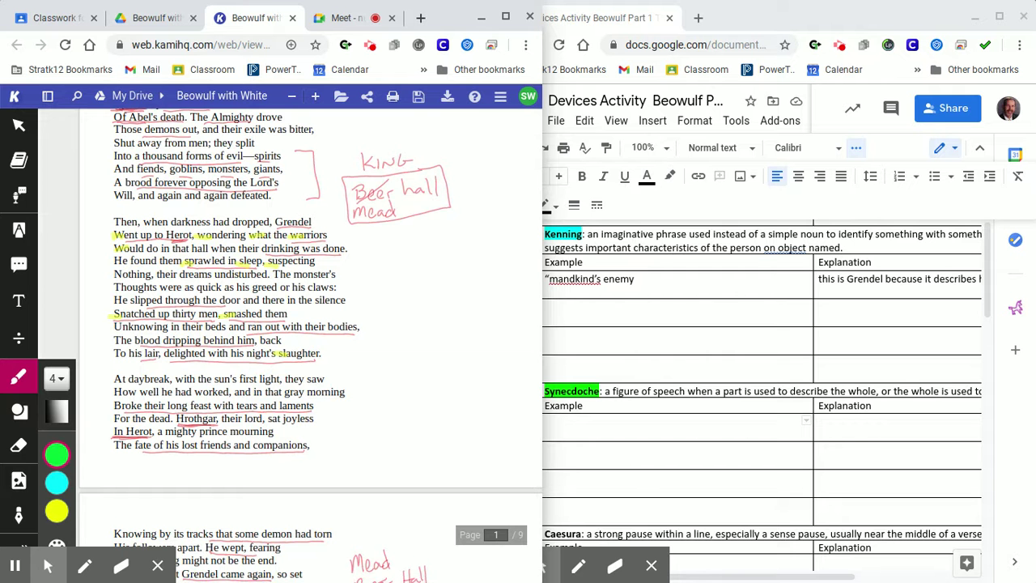
pyautogui.scroll(-2, 307, 324)
pyautogui.scroll(-2, 308, 324)
pyautogui.scroll(-1, 308, 324)
pyautogui.scroll(-2, 308, 324)
pyautogui.scroll(-1, 308, 324)
pyautogui.scroll(-3, 308, 324)
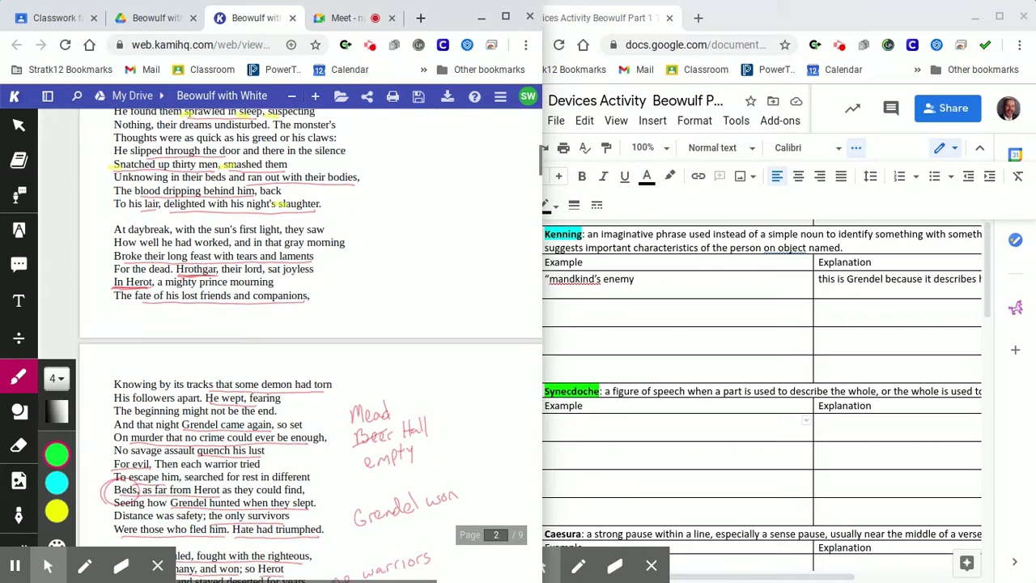
pyautogui.scroll(-4, 308, 324)
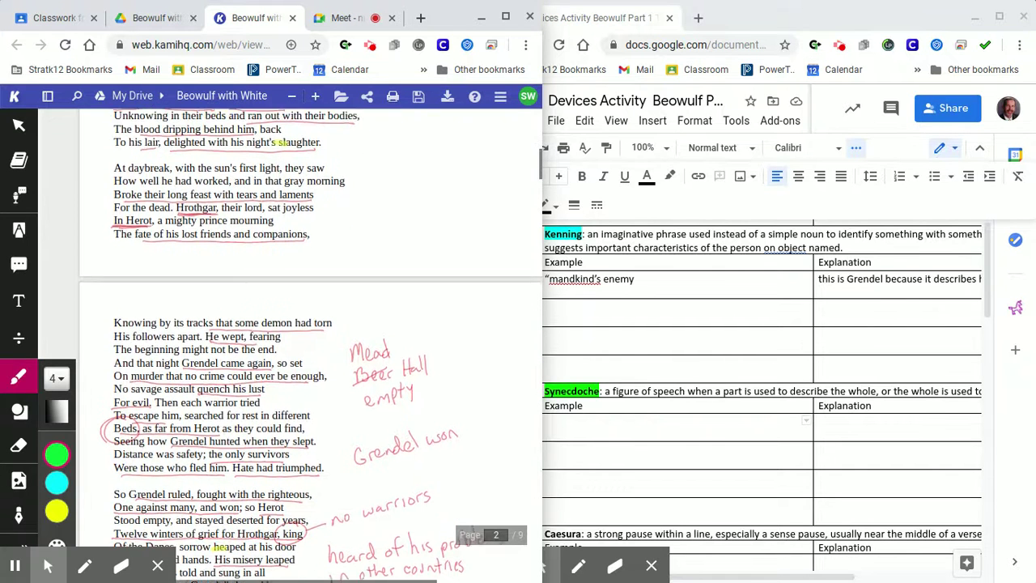
pyautogui.scroll(-2, 308, 323)
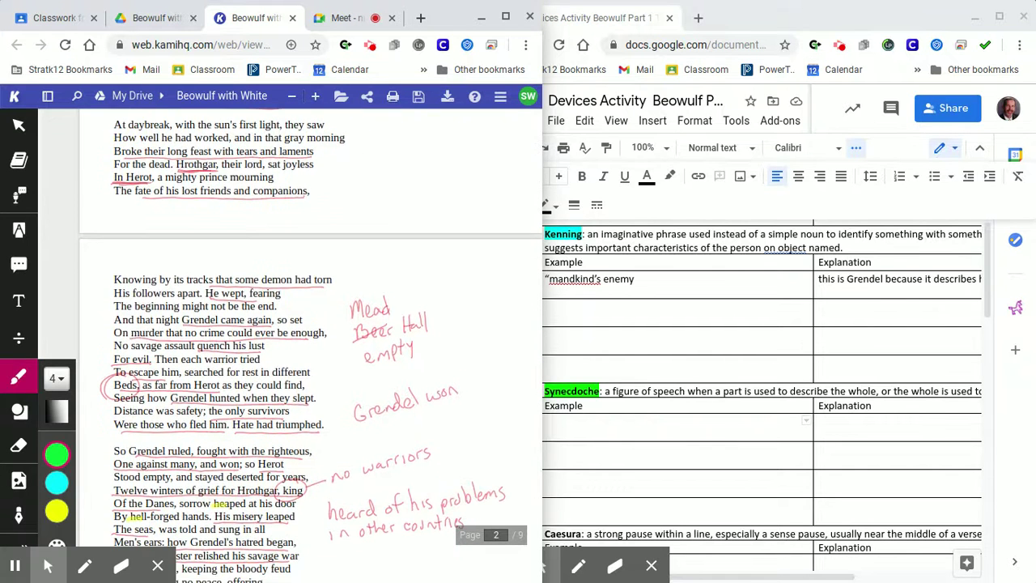
pyautogui.scroll(-3, 308, 323)
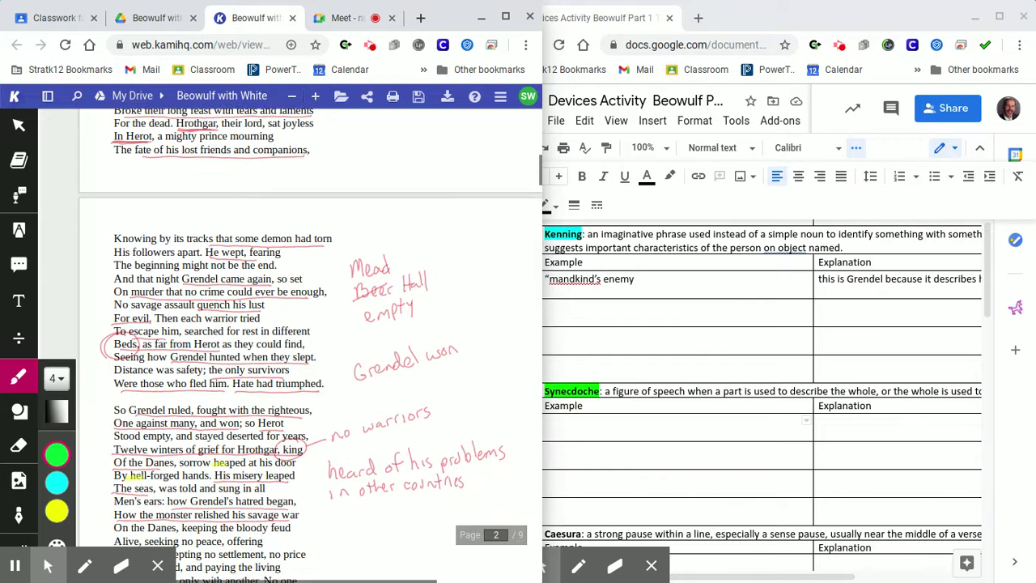
pyautogui.scroll(-2, 307, 323)
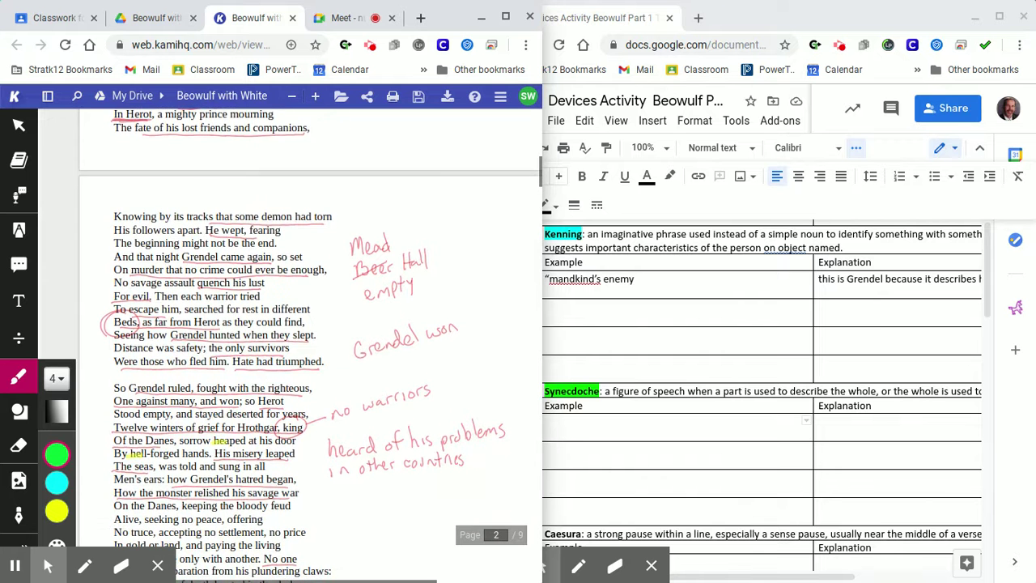
pyautogui.scroll(-2, 307, 324)
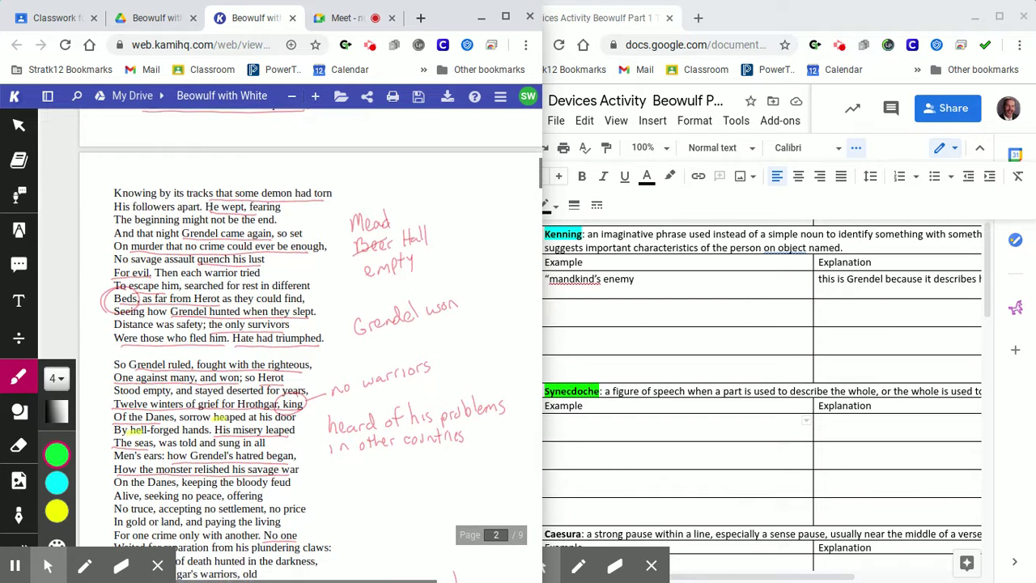
pyautogui.scroll(-1, 308, 324)
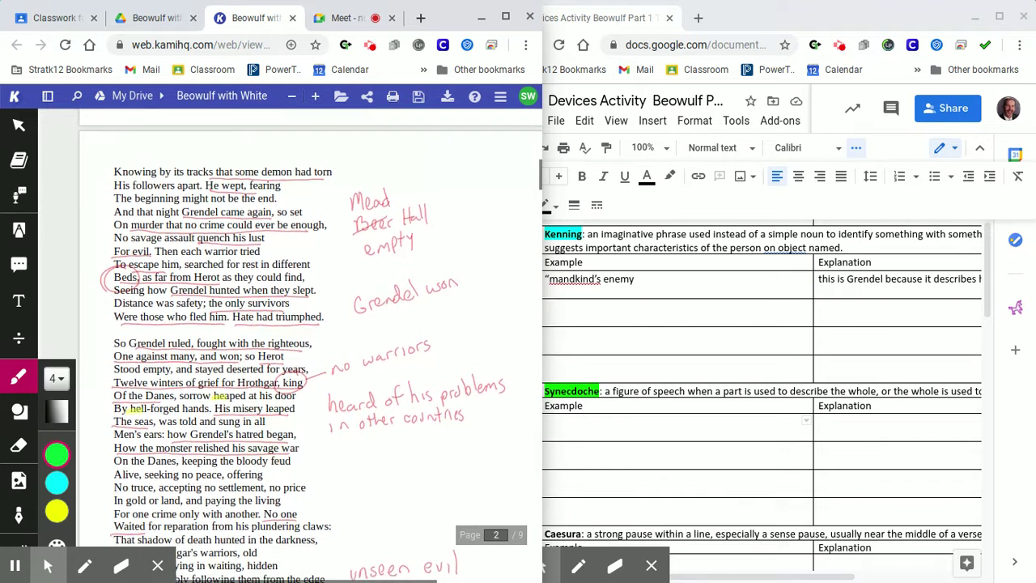
pyautogui.scroll(-1, 307, 348)
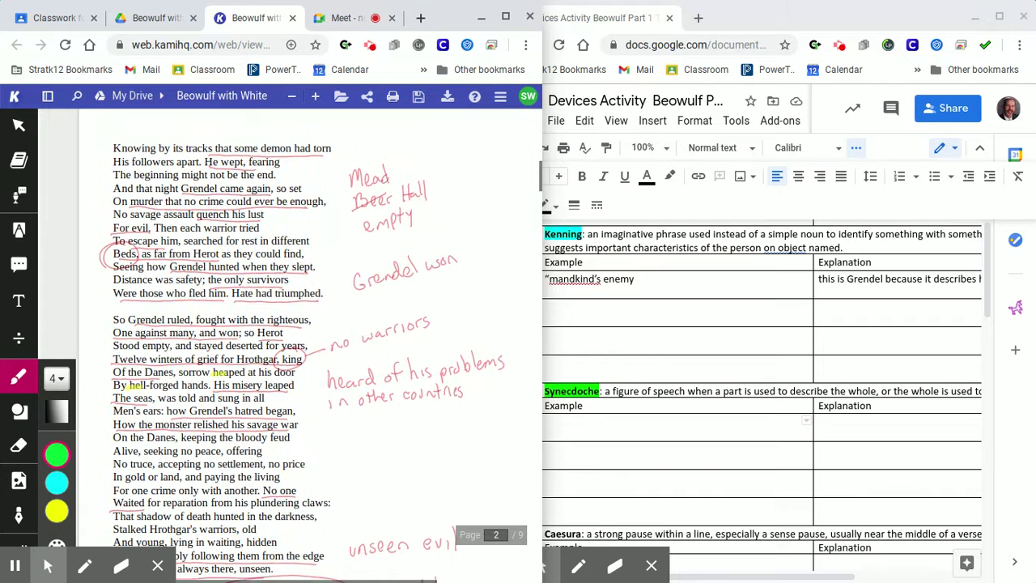
pyautogui.scroll(-1, 307, 348)
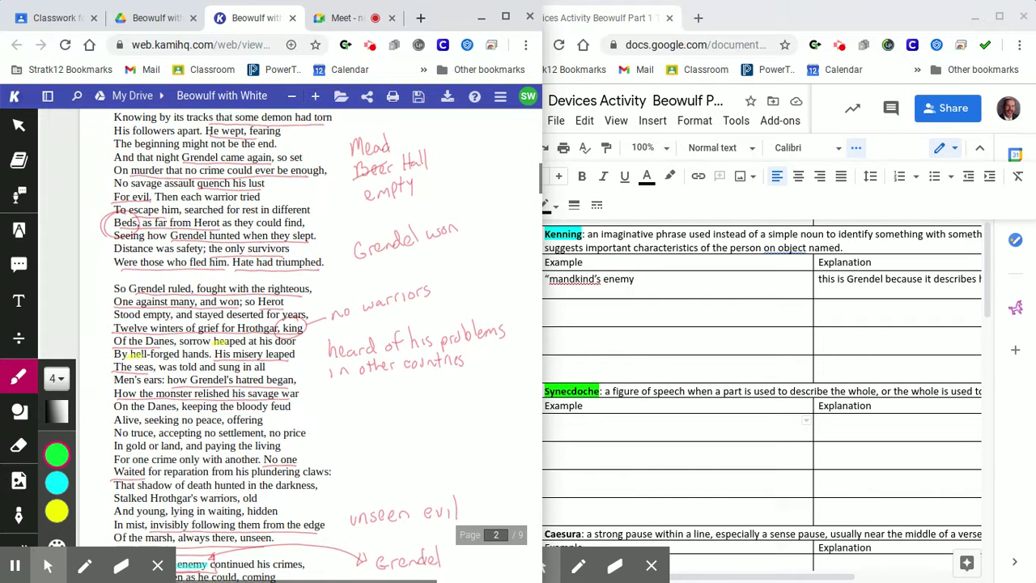
pyautogui.scroll(-1, 307, 348)
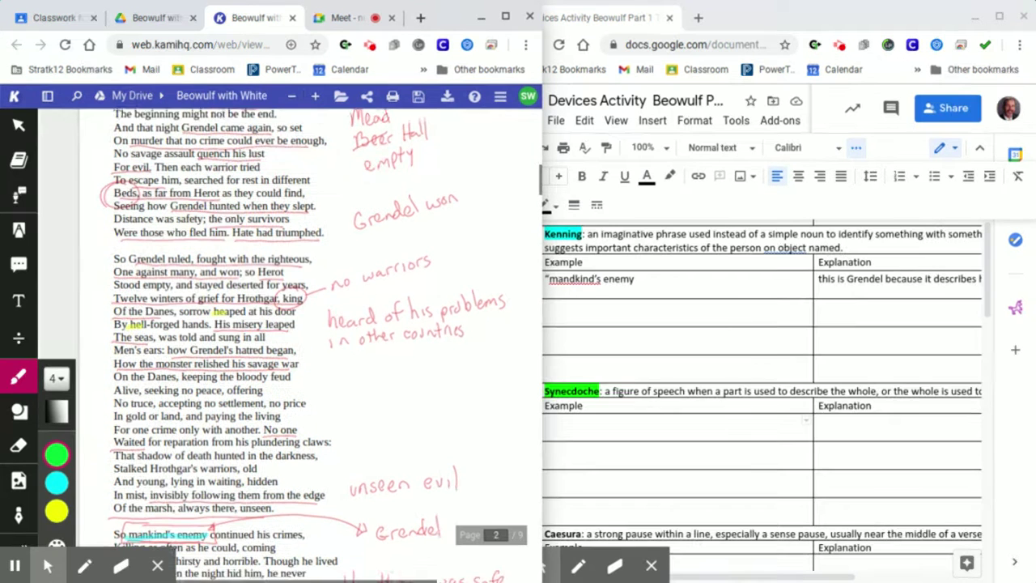
pyautogui.scroll(-1, 307, 348)
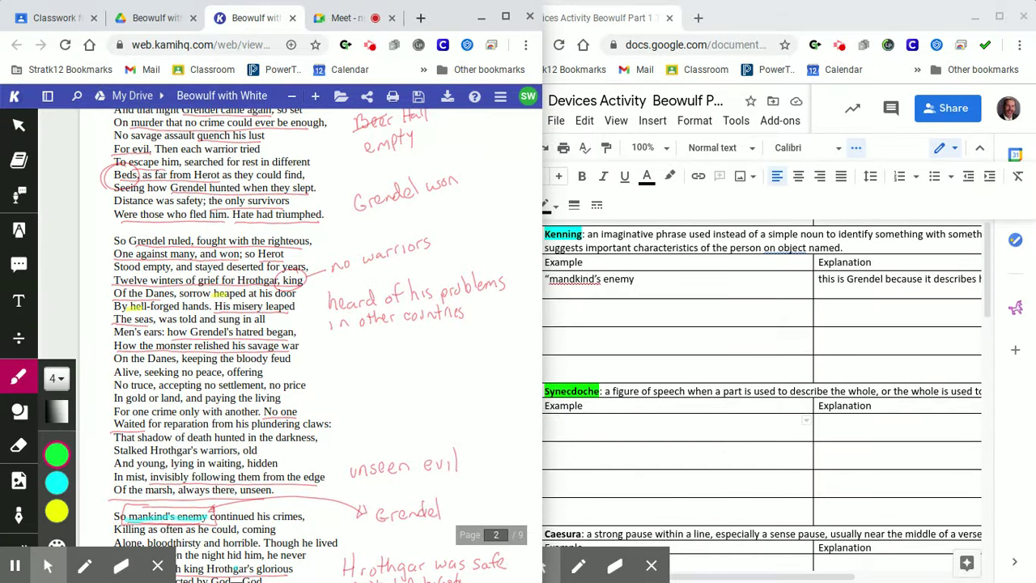
pyautogui.scroll(1, 308, 348)
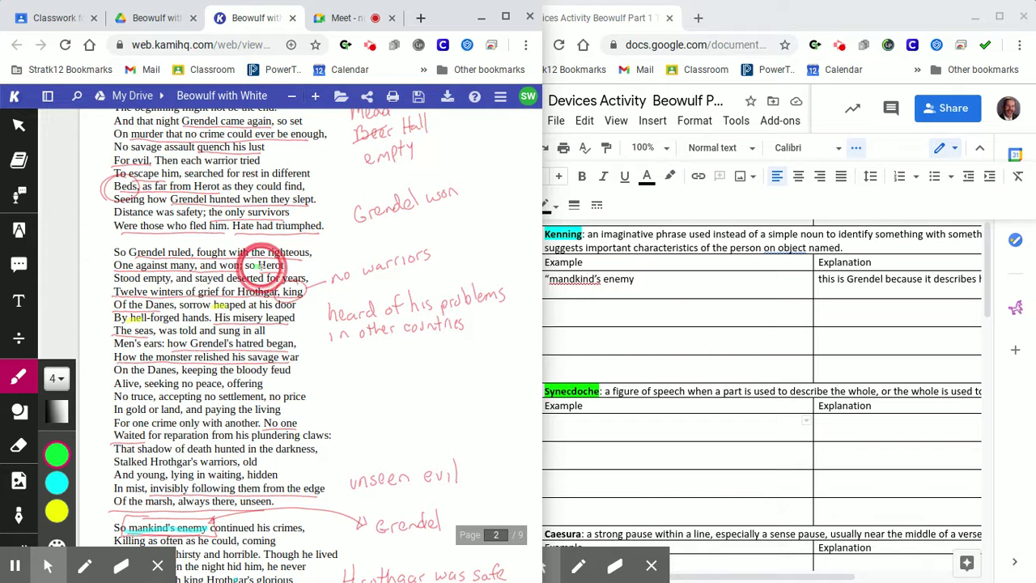
# - Highlight 'Herot' and 'By hell-forged hands.' in green on page 2
pyautogui.moveTo(269, 265); pyautogui.dragTo(288, 267)
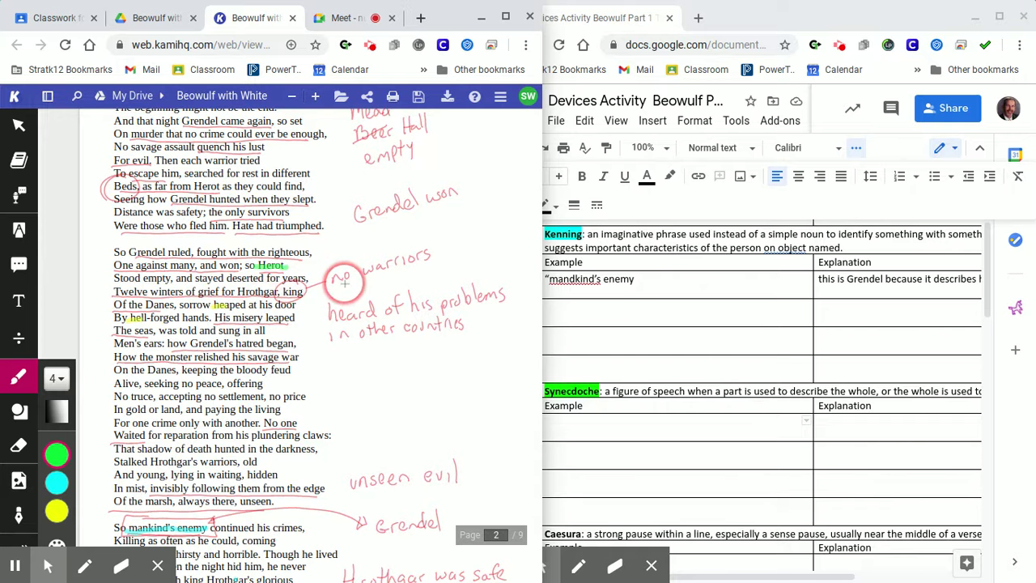
pyautogui.scroll(-2, 344, 277)
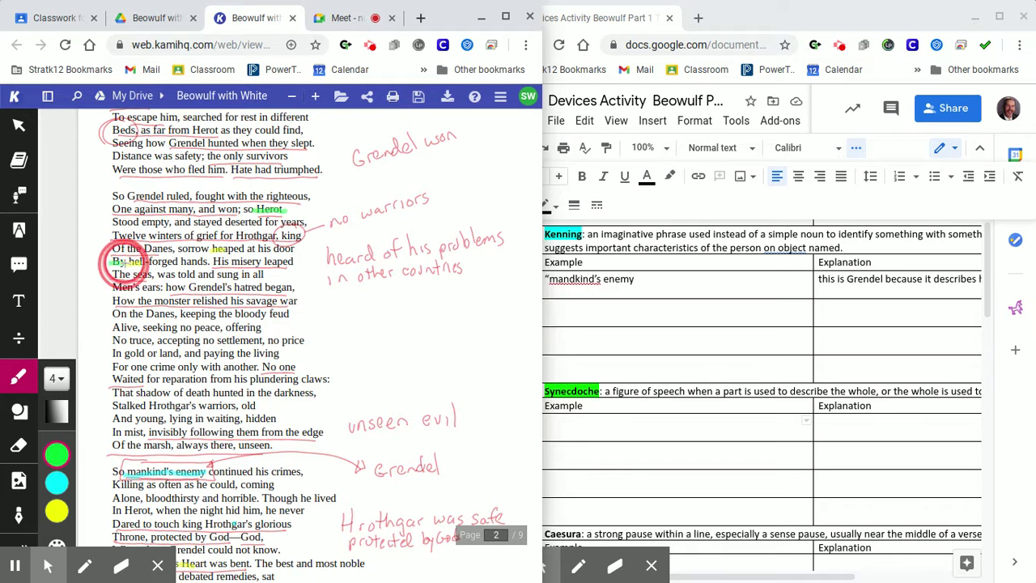
pyautogui.moveTo(135, 263); pyautogui.dragTo(209, 259)
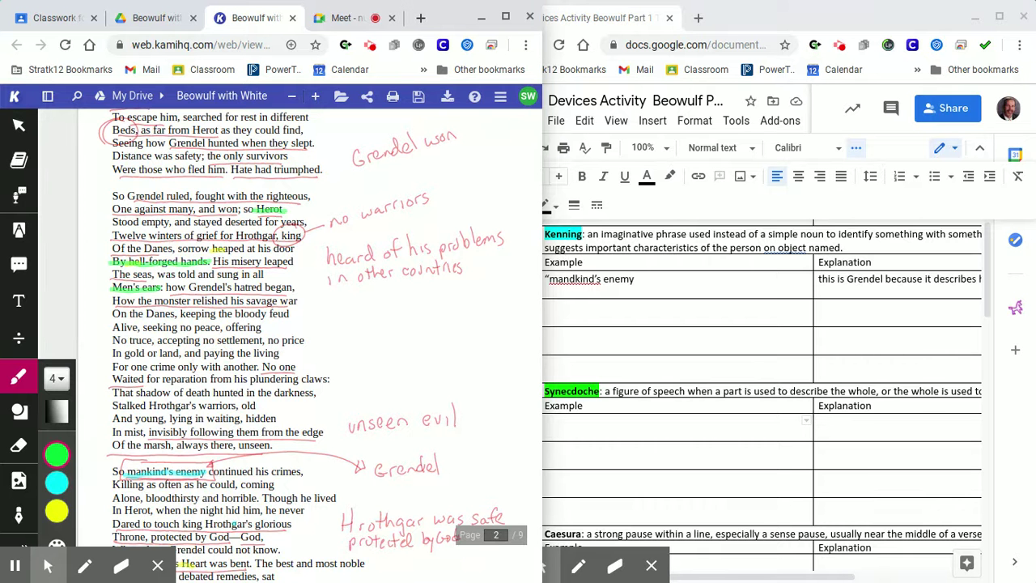
# - Highlight 'plundering claws' and 'shadow of death' in green on page 2
pyautogui.scroll(-2, 308, 340)
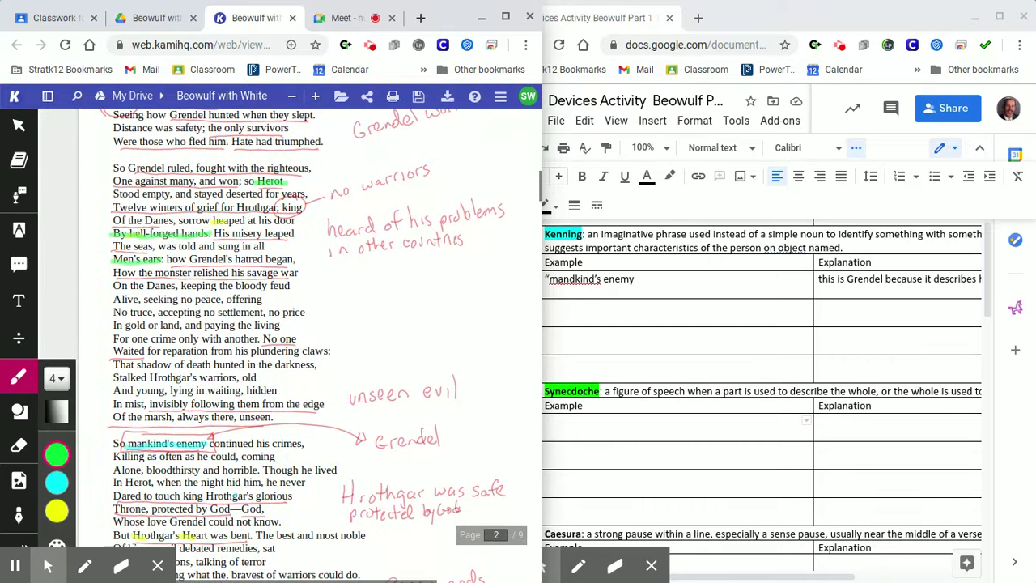
pyautogui.scroll(-2, 308, 340)
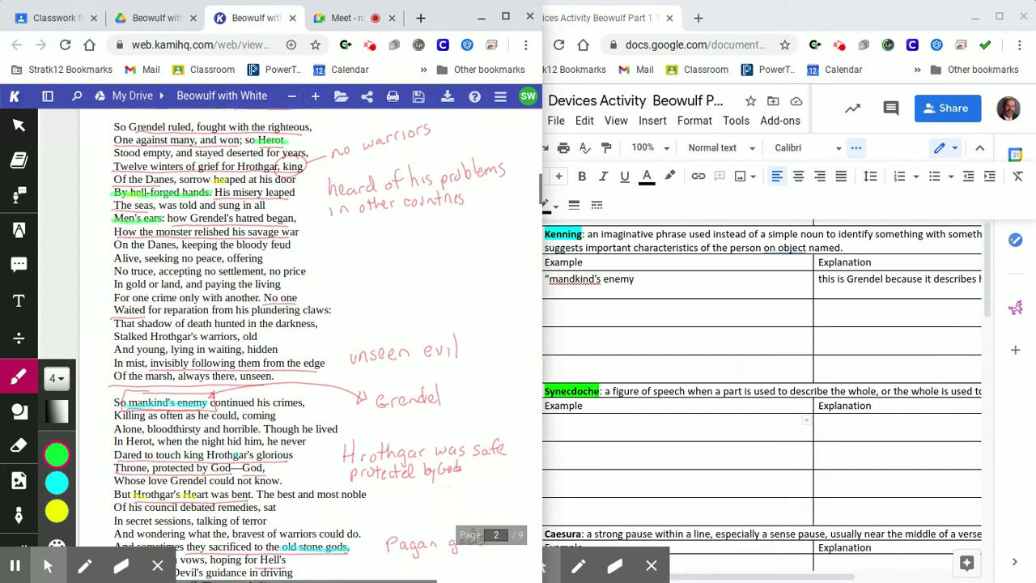
pyautogui.scroll(-1, 307, 340)
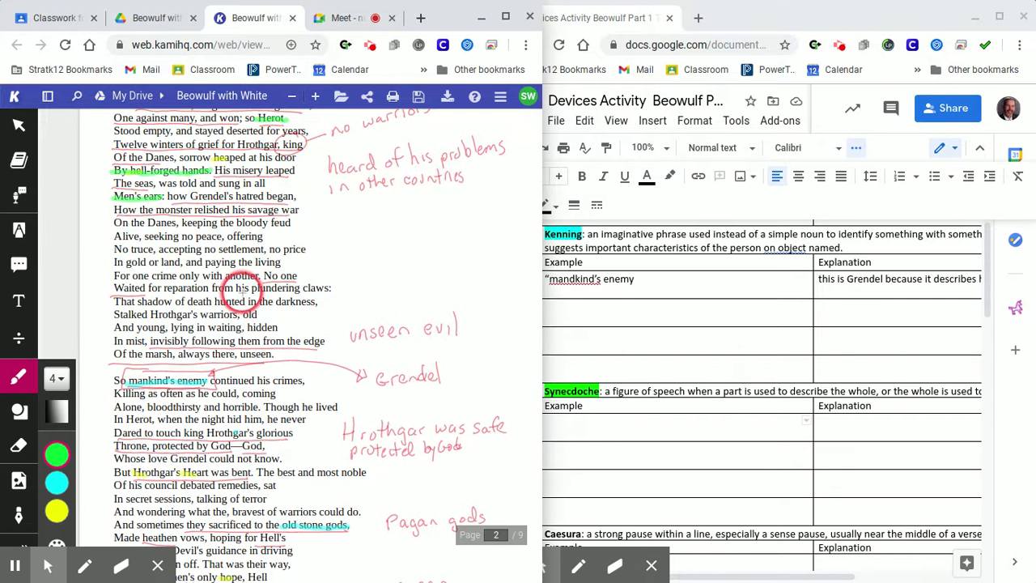
pyautogui.moveTo(251, 288); pyautogui.dragTo(328, 288)
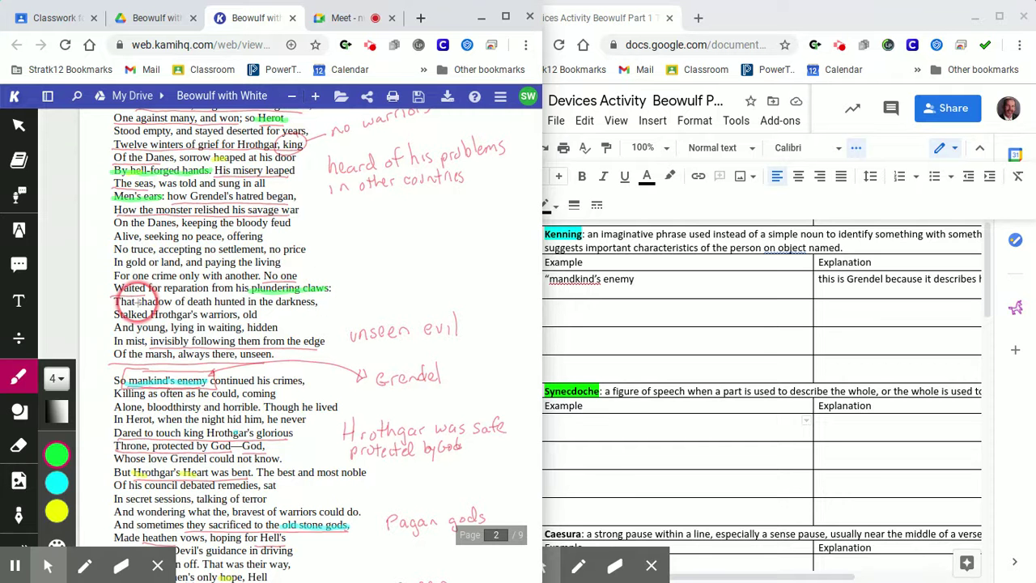
pyautogui.moveTo(138, 301); pyautogui.dragTo(208, 300)
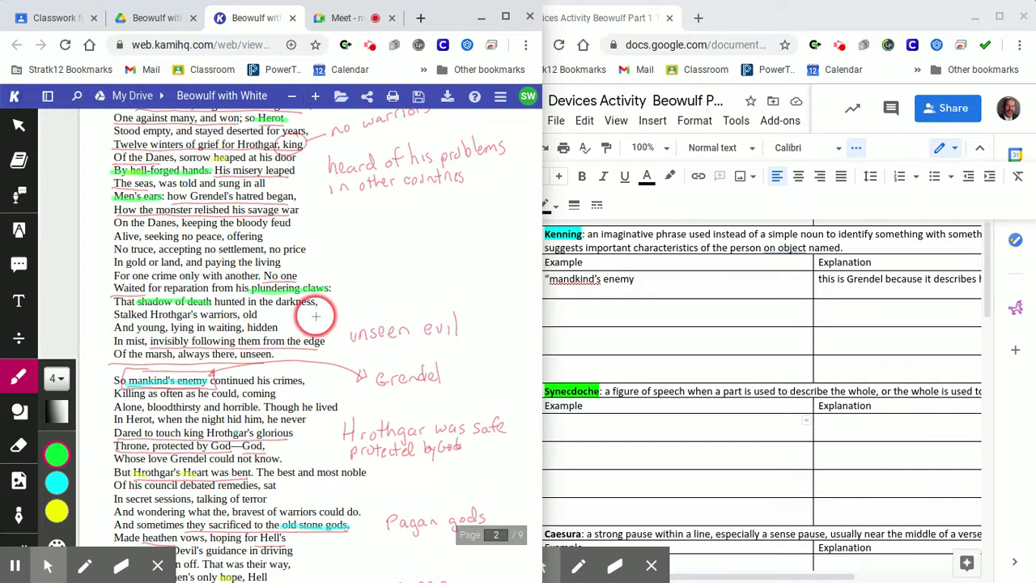
# - Scroll down the PDF to the stanza beginning 'So mankind's enemy'
pyautogui.scroll(-2, 315, 316)
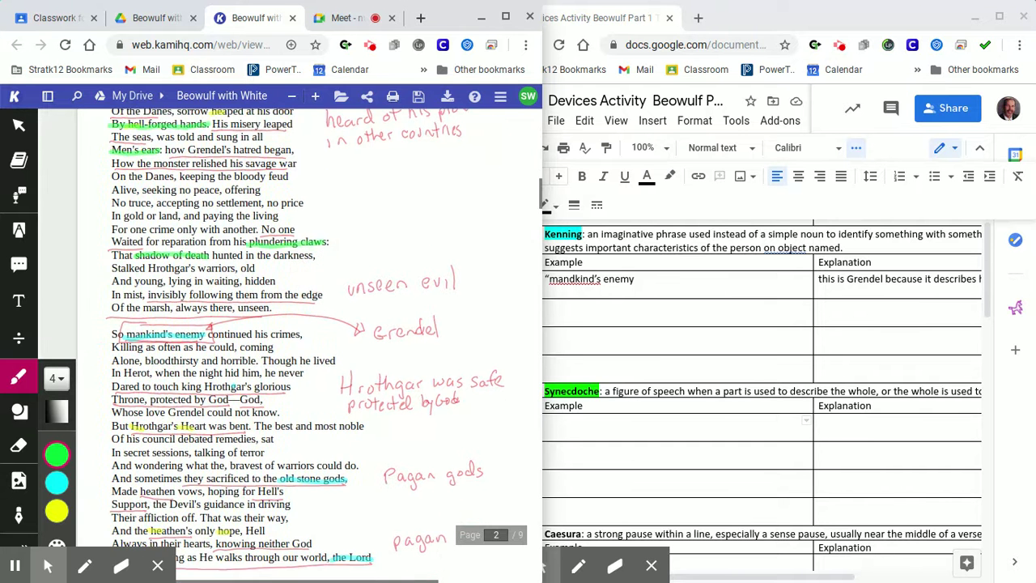
pyautogui.scroll(-2, 316, 324)
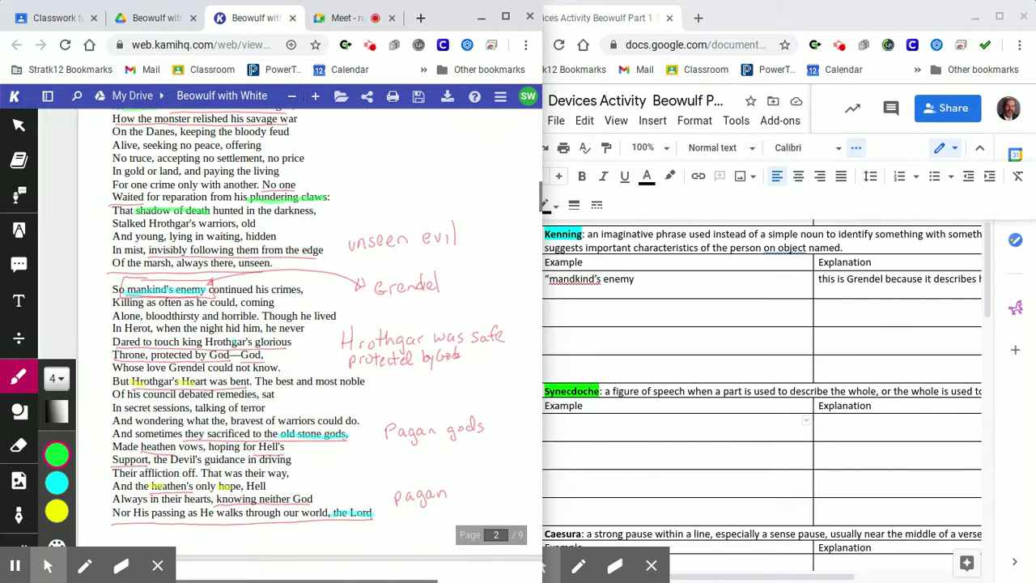
pyautogui.scroll(-1, 309, 323)
pyautogui.scroll(-2, 310, 323)
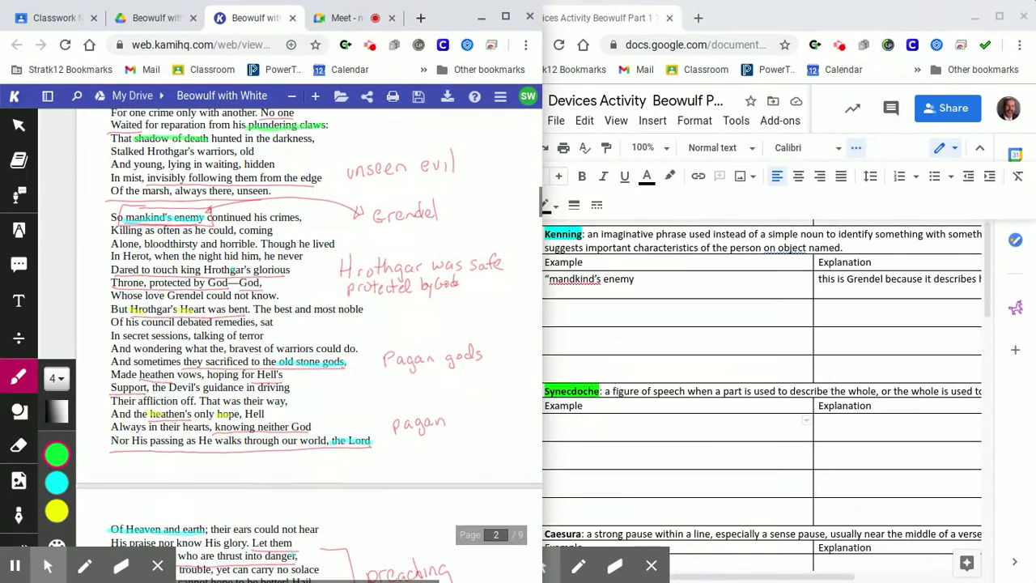
pyautogui.scroll(-1, 206, 301)
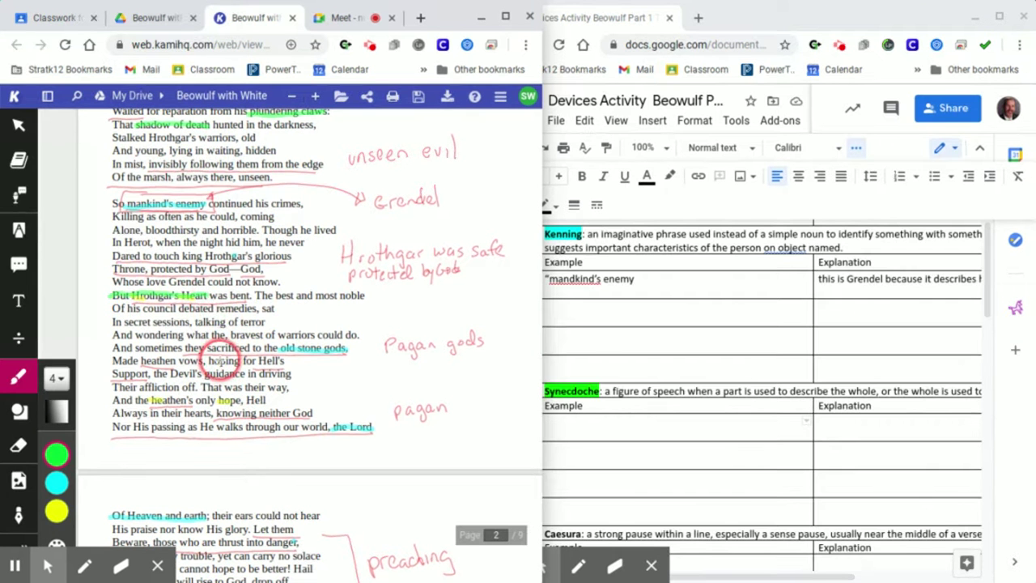
pyautogui.scroll(-2, 217, 362)
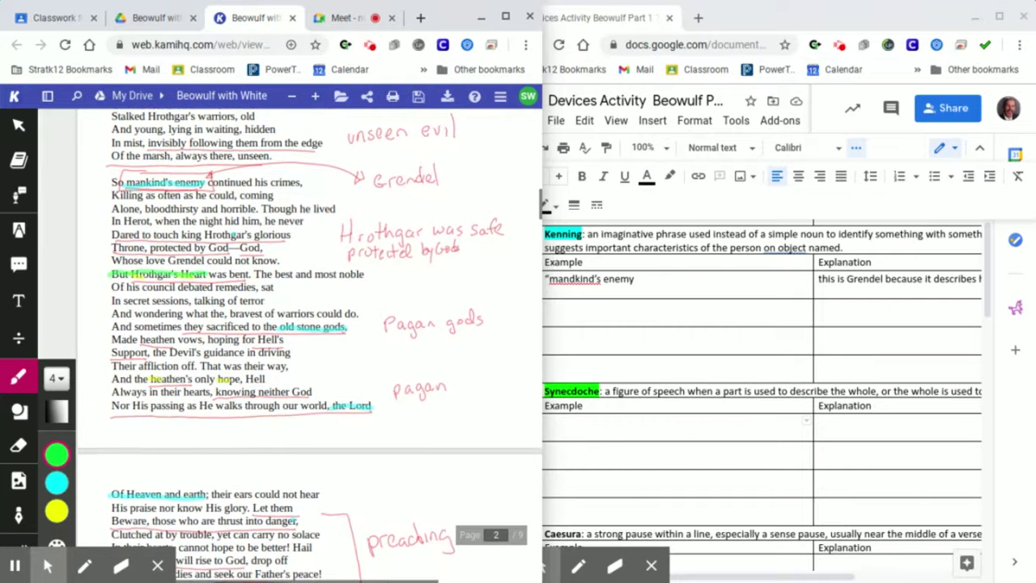
pyautogui.scroll(-2, 142, 298)
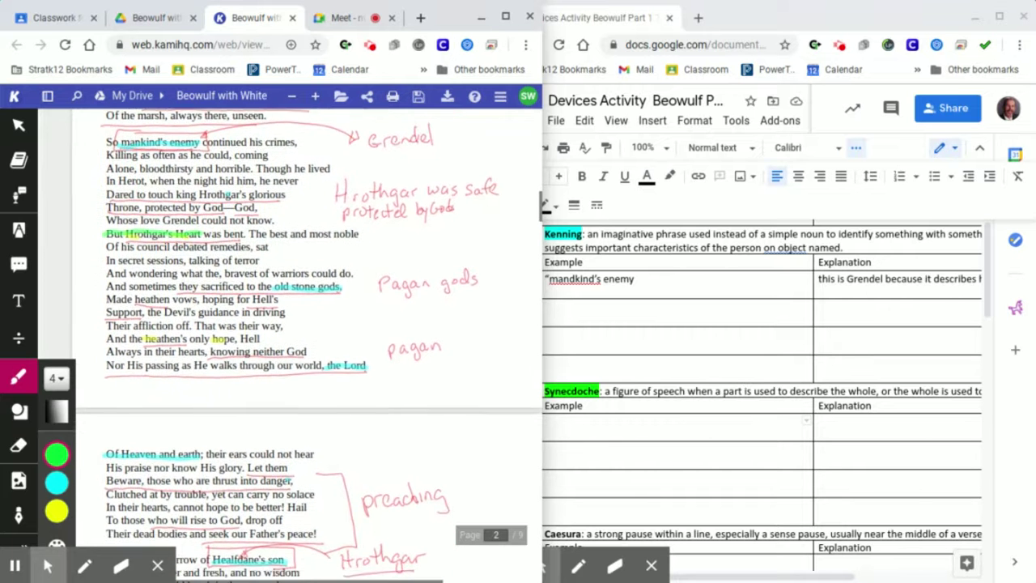
pyautogui.scroll(-2, 142, 298)
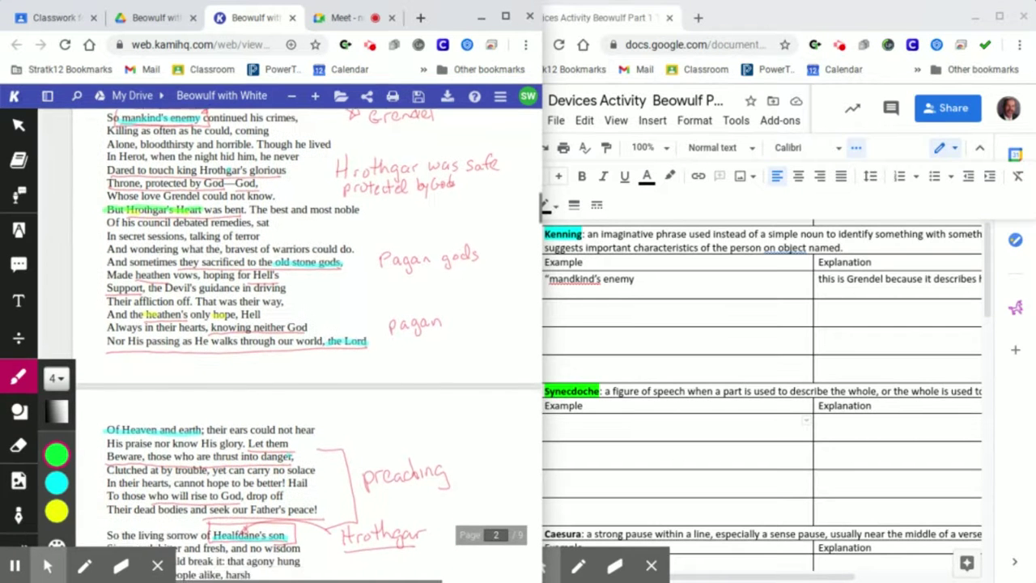
pyautogui.scroll(-1, 142, 298)
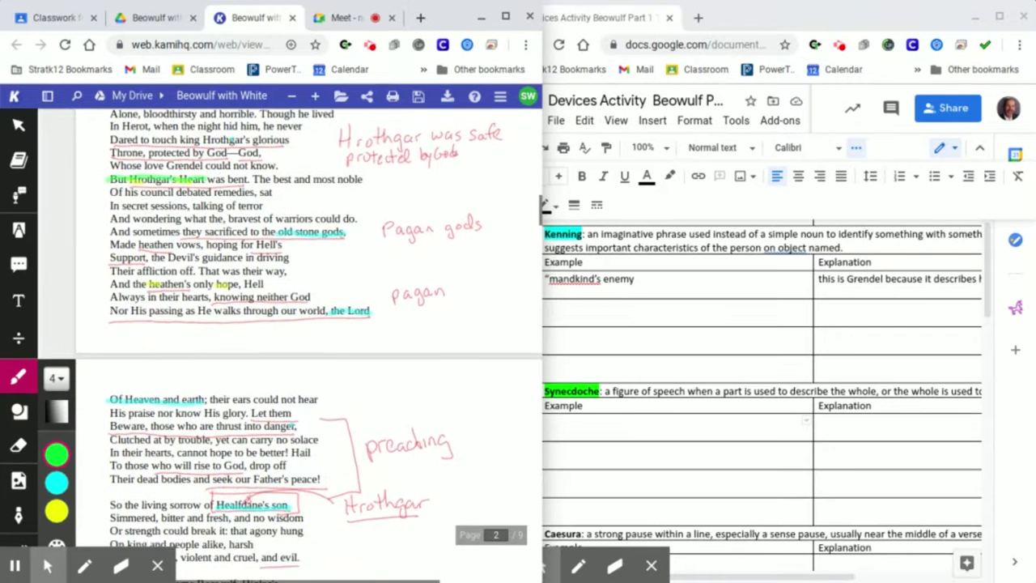
pyautogui.scroll(-1, 240, 308)
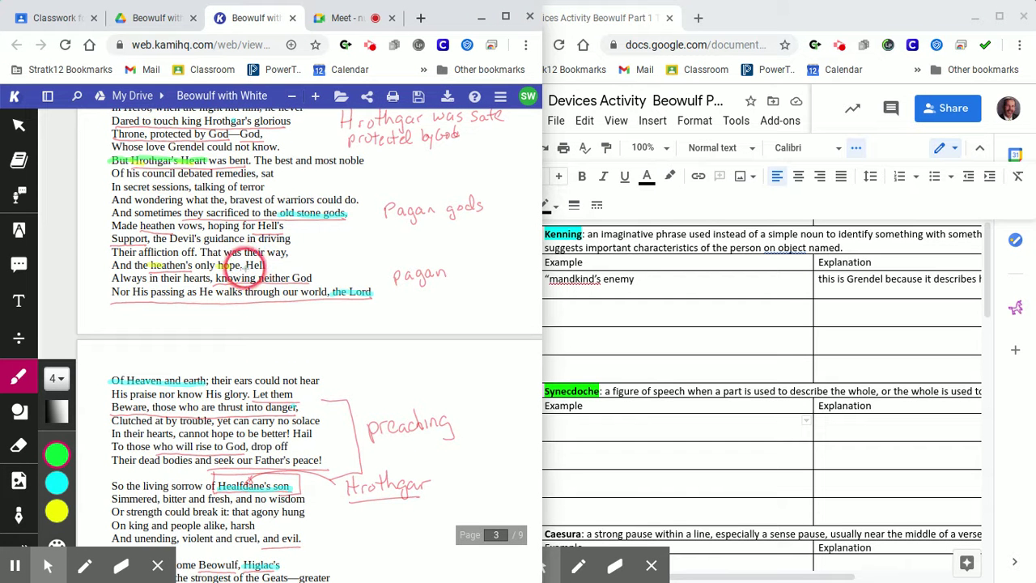
# - Highlight 'Hell', 'Always in their hearts' and, on page 3, 'their ears could not hear' in green
pyautogui.moveTo(246, 266); pyautogui.dragTo(266, 268)
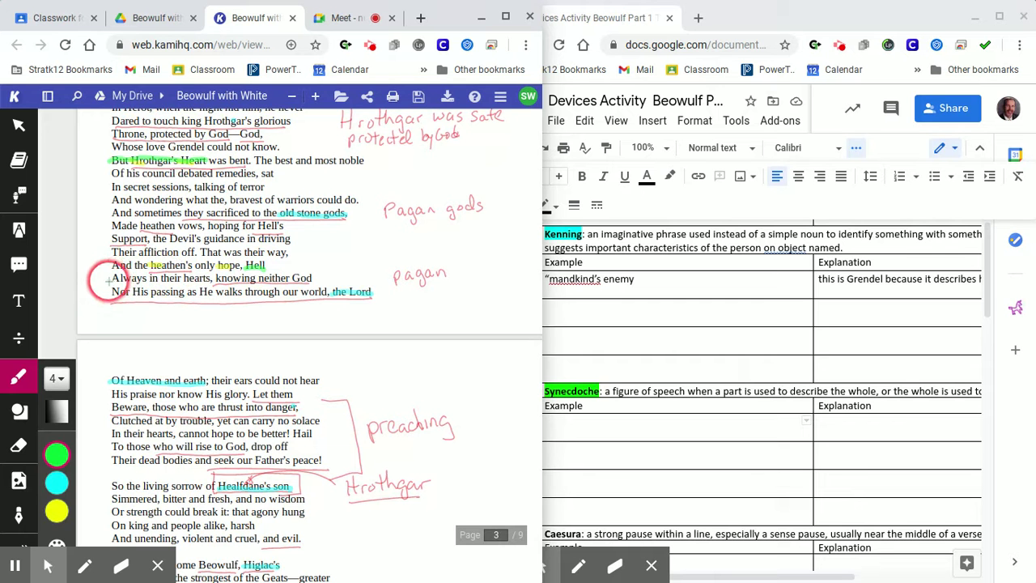
pyautogui.moveTo(108, 278); pyautogui.dragTo(190, 280)
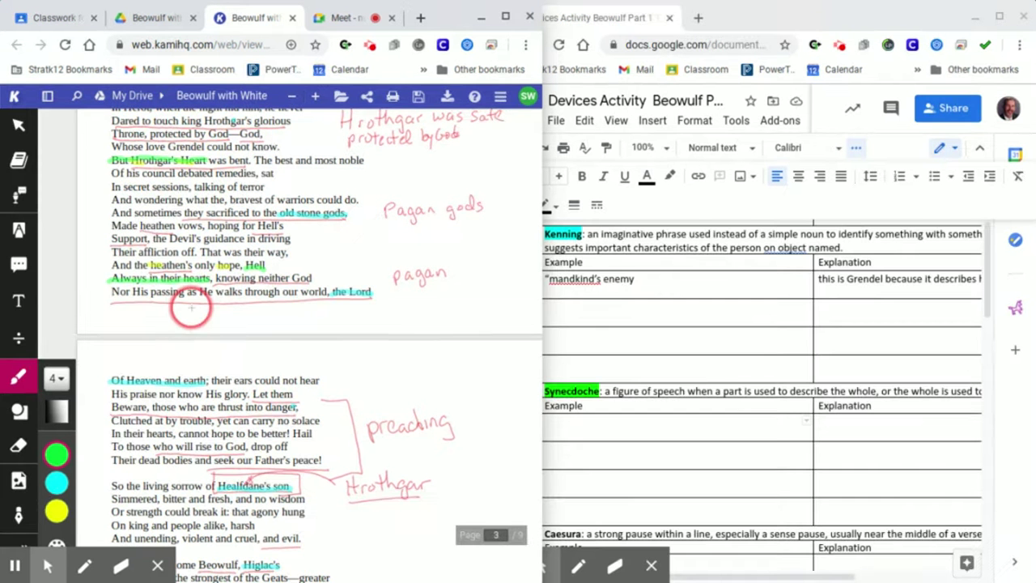
pyautogui.scroll(-3, 191, 307)
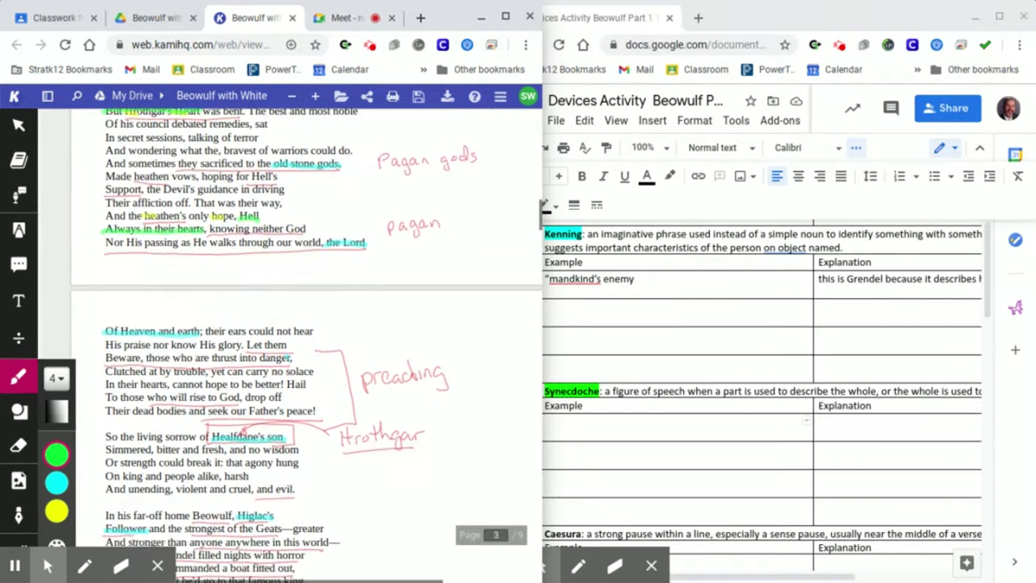
pyautogui.scroll(-2, 208, 285)
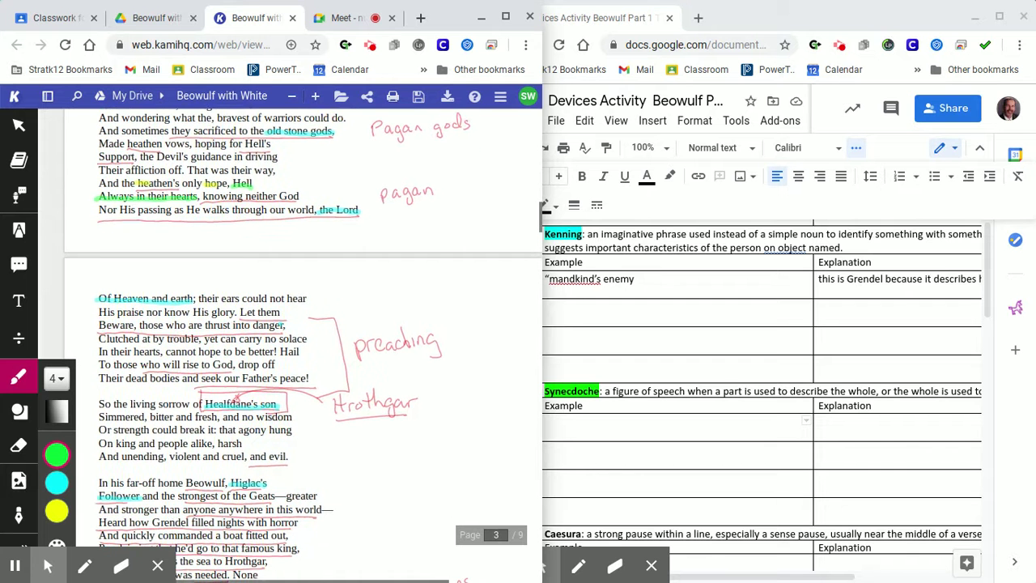
pyautogui.scroll(-1, 223, 284)
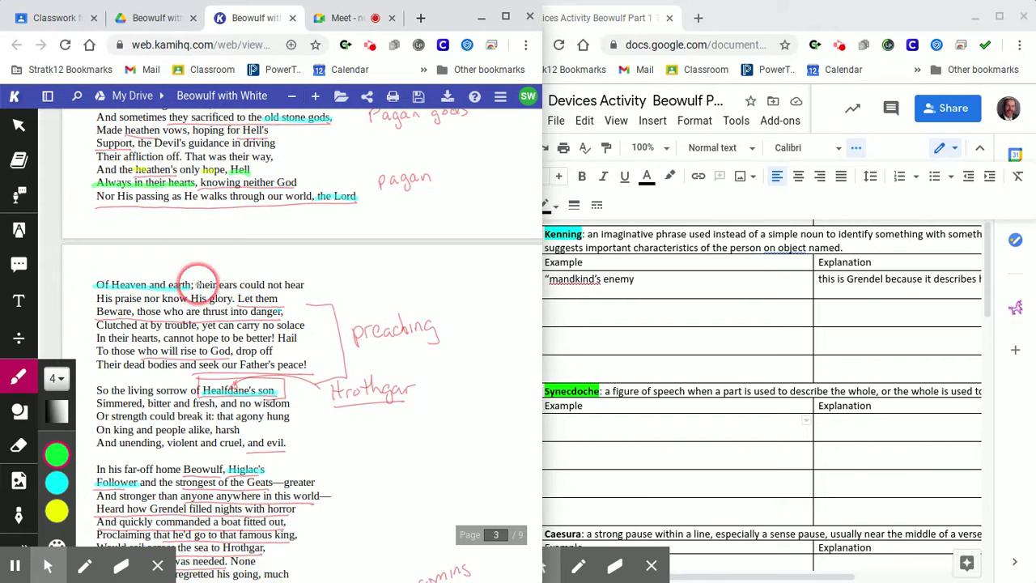
pyautogui.moveTo(246, 283); pyautogui.dragTo(294, 282)
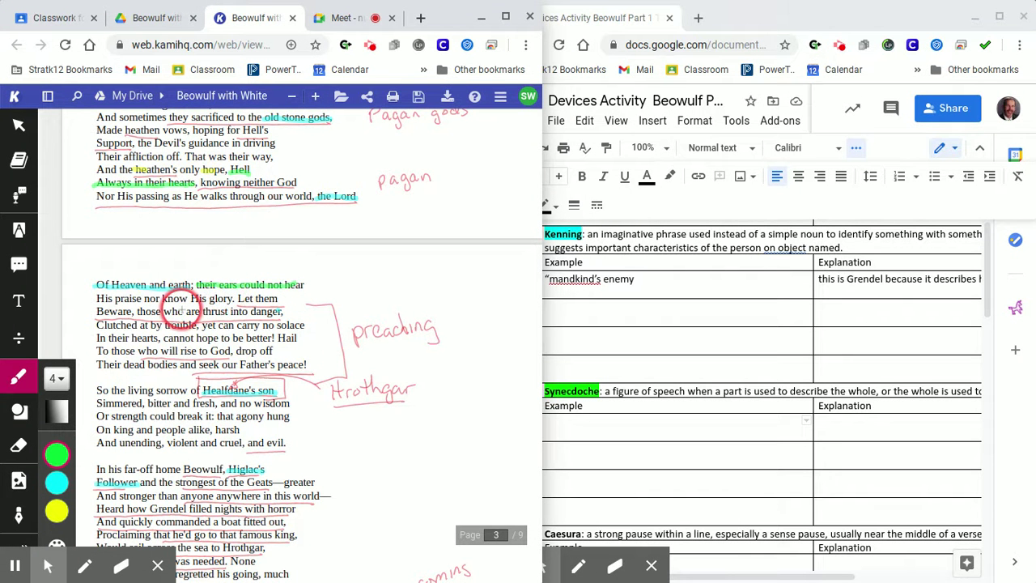
# - Write the red pen note 'Beowulf is coming to save them' beside the page 3 lines
pyautogui.scroll(-2, 179, 310)
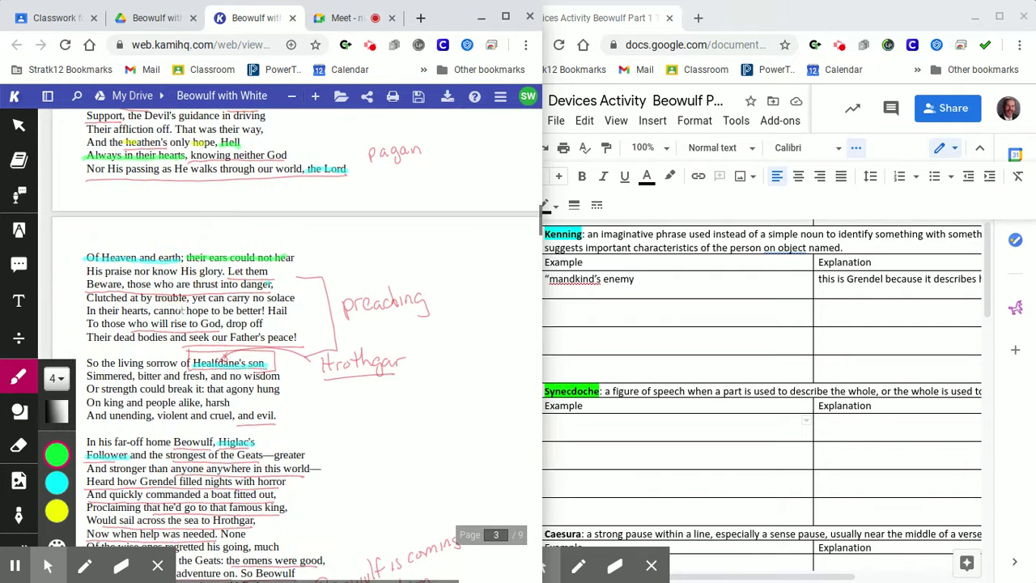
pyautogui.scroll(-2, 220, 298)
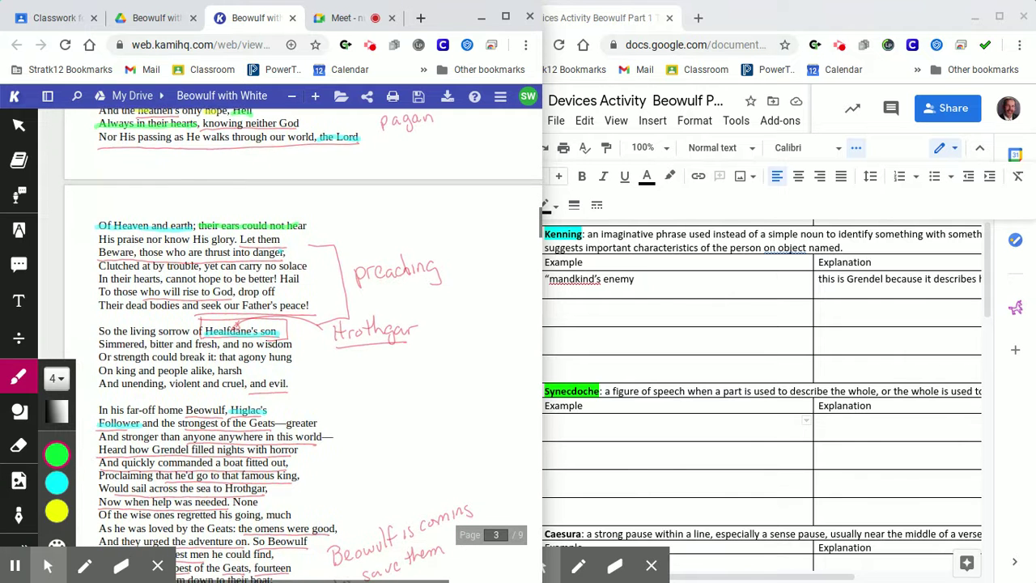
pyautogui.scroll(-2, 218, 324)
pyautogui.scroll(-2, 218, 323)
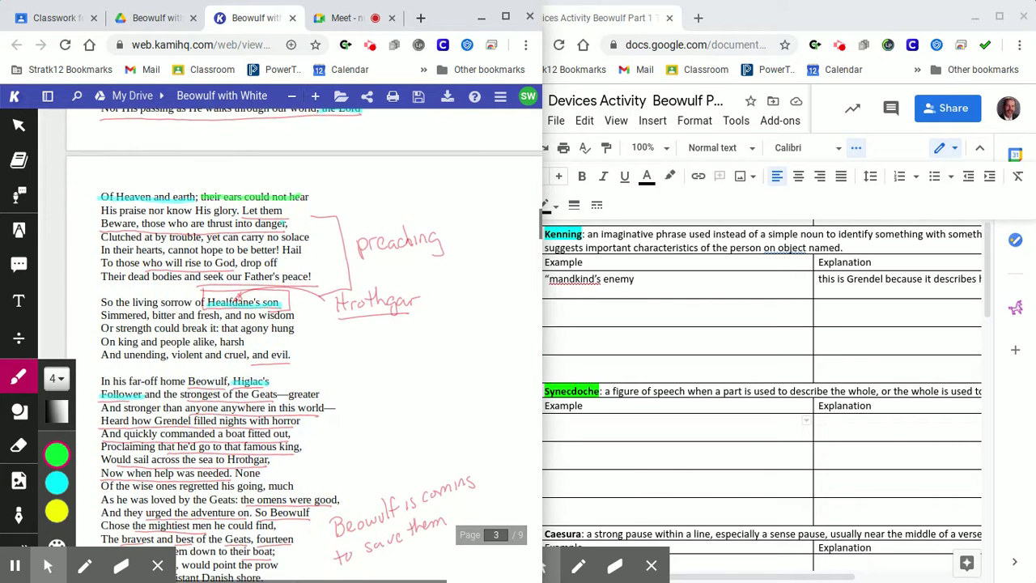
pyautogui.click(229, 272)
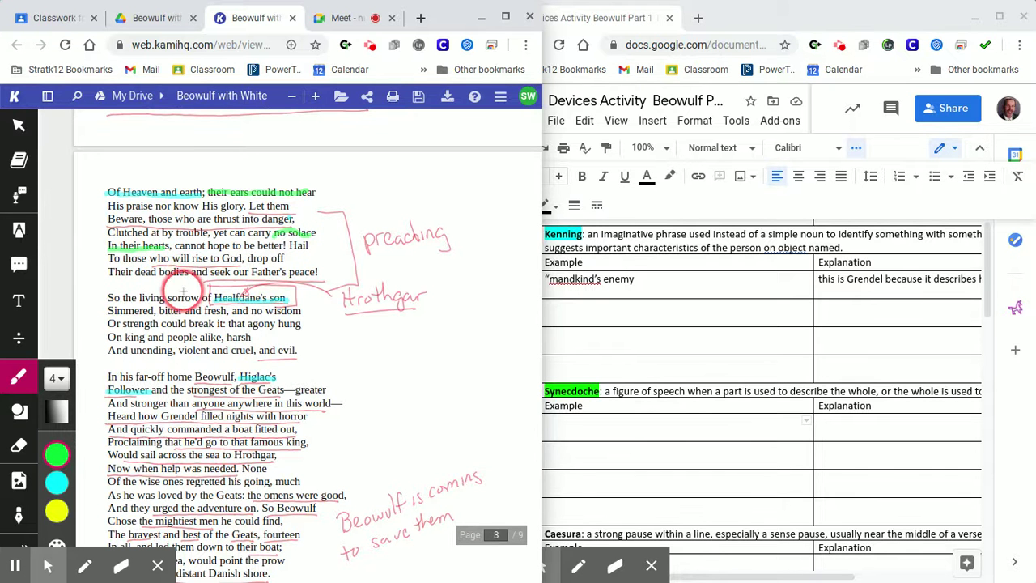
# - Scroll through the Beowulf PDF and return to page 1
pyautogui.scroll(-2, 183, 292)
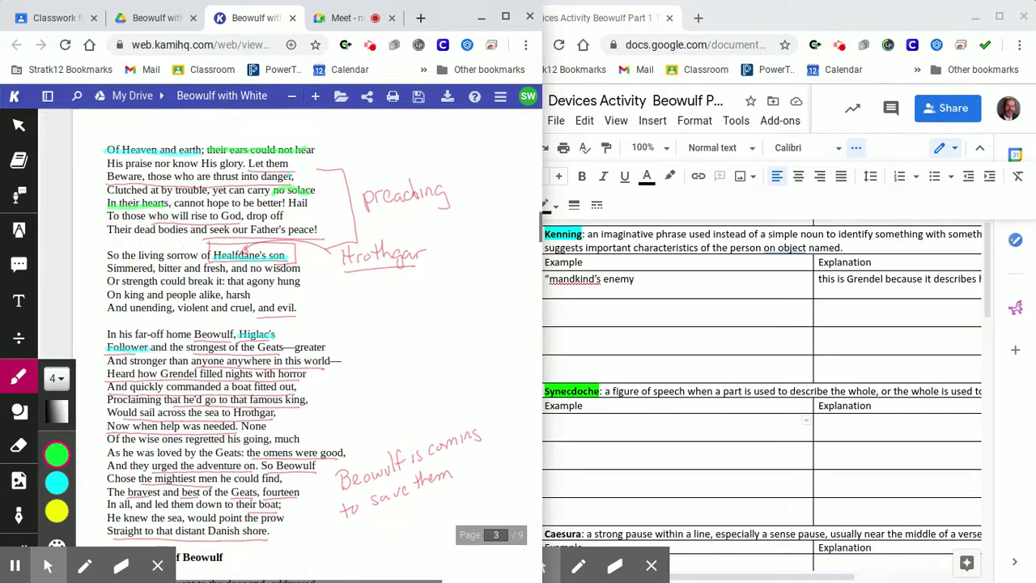
pyautogui.scroll(-1, 219, 324)
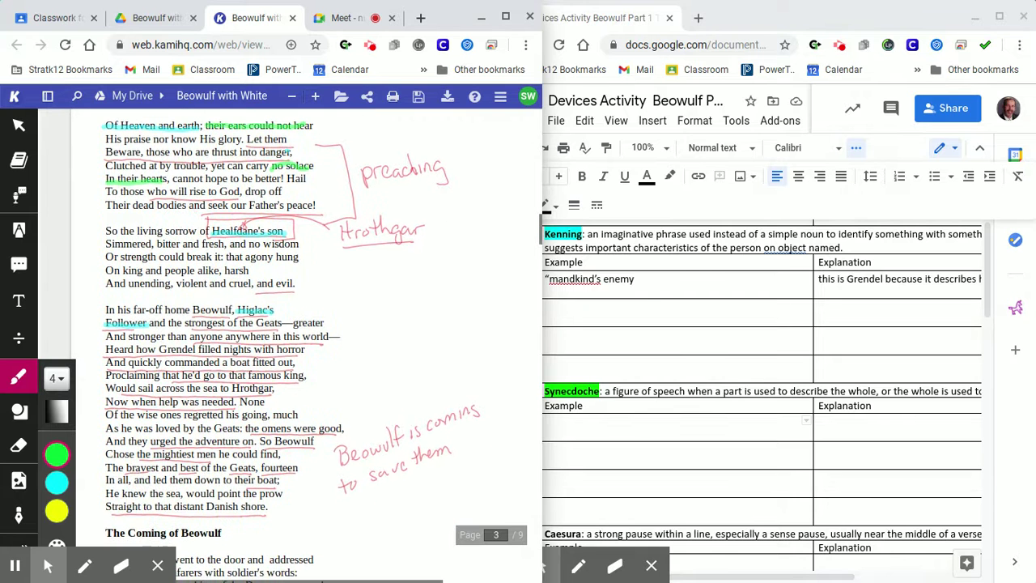
pyautogui.scroll(-1, 226, 323)
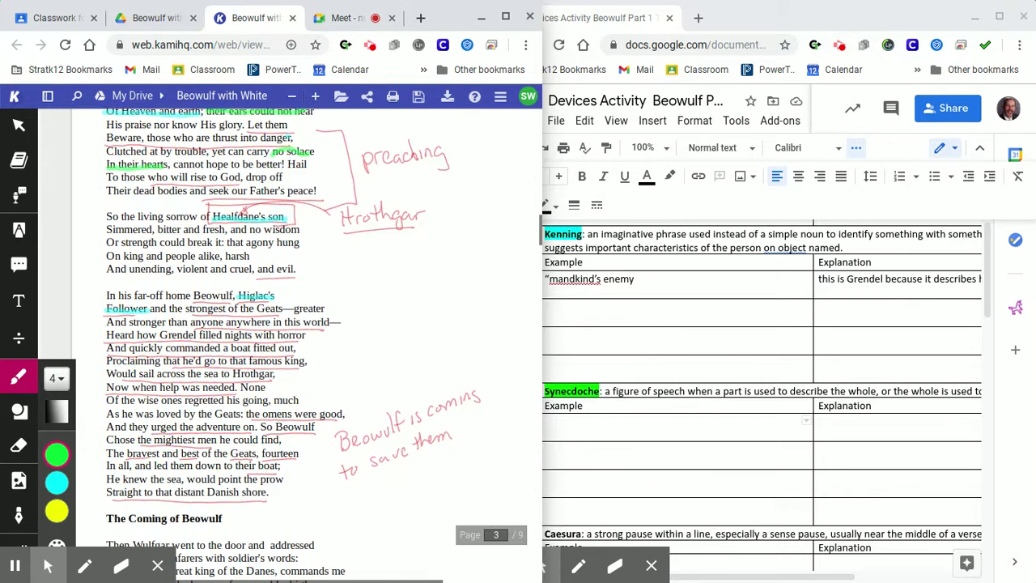
pyautogui.scroll(-2, 226, 323)
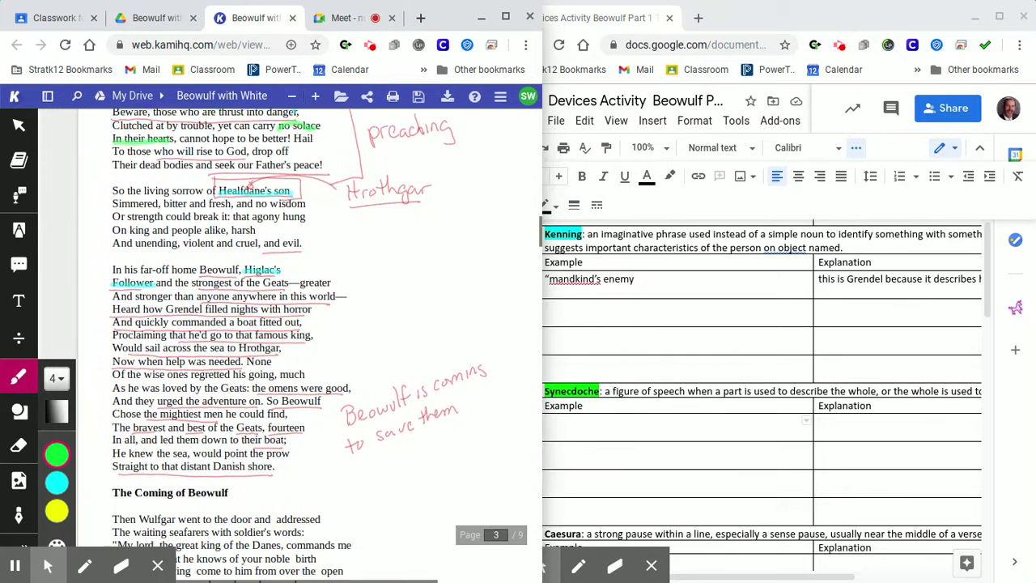
pyautogui.scroll(-2, 226, 324)
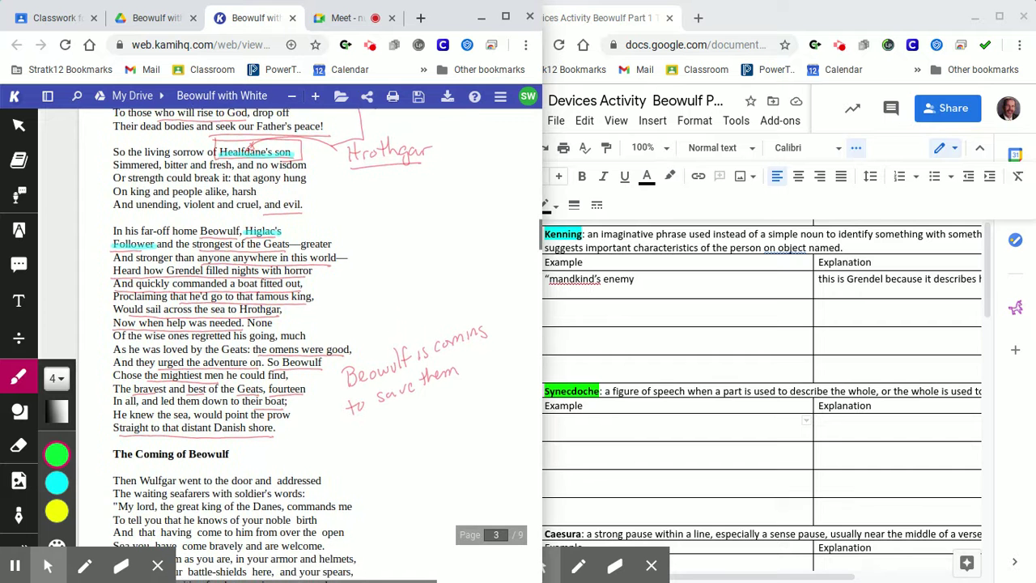
pyautogui.scroll(-2, 227, 324)
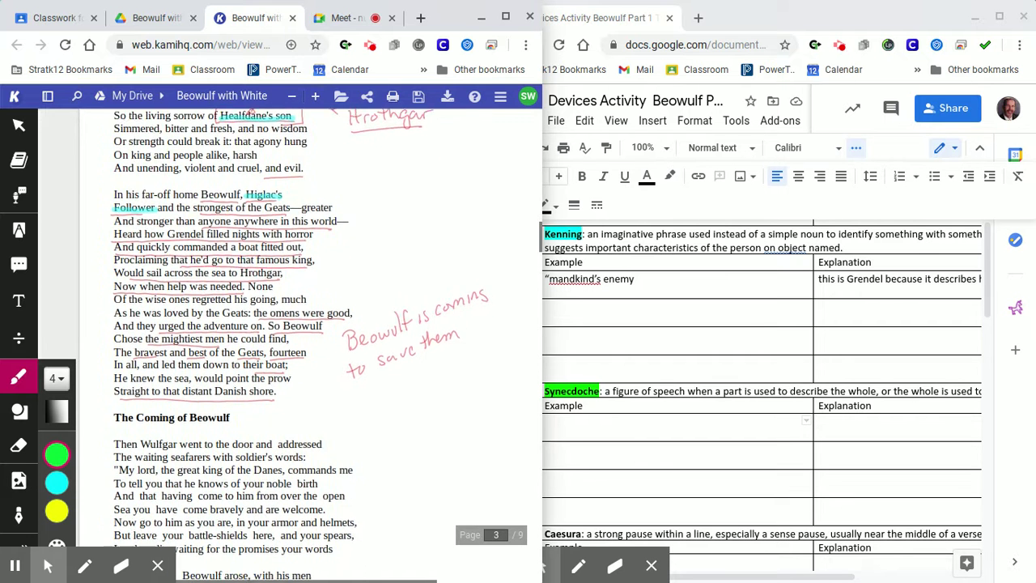
pyautogui.scroll(-1, 178, 240)
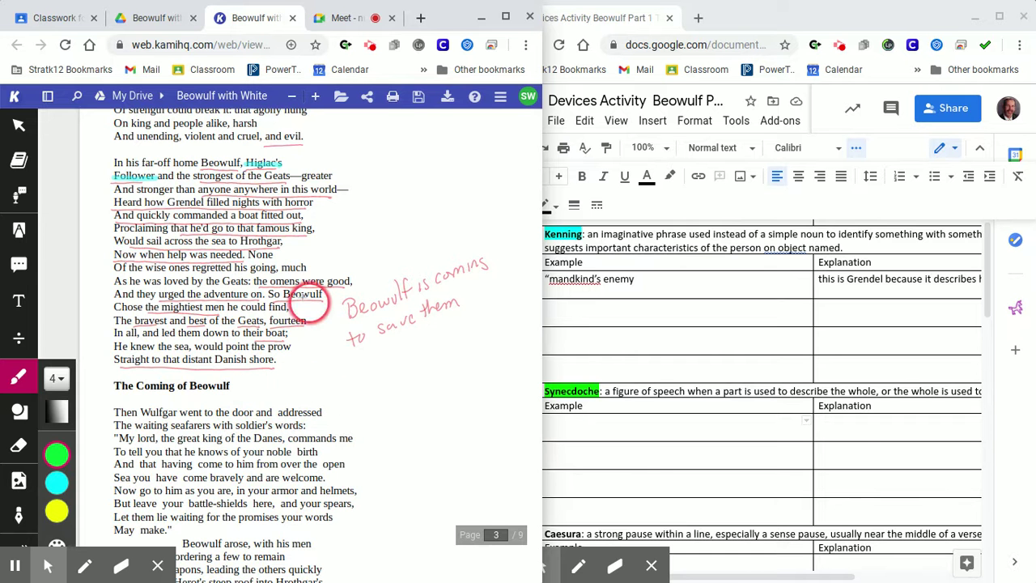
pyautogui.scroll(20, 271, 280)
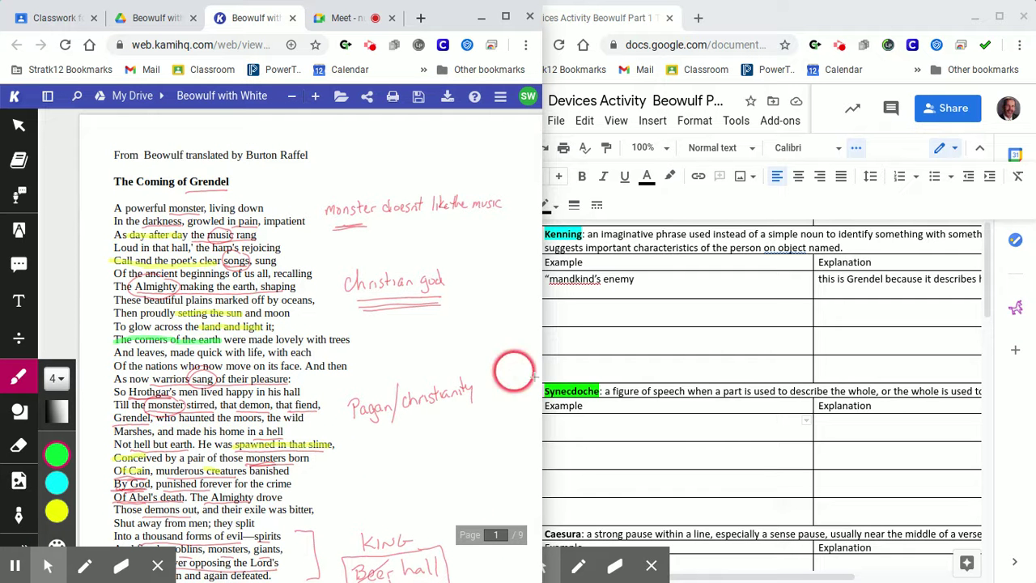
# - Fill the Synecdoche row: 'the corners of the earth' explained as 'how the entire earth was created and filled with life'
pyautogui.click(595, 431)
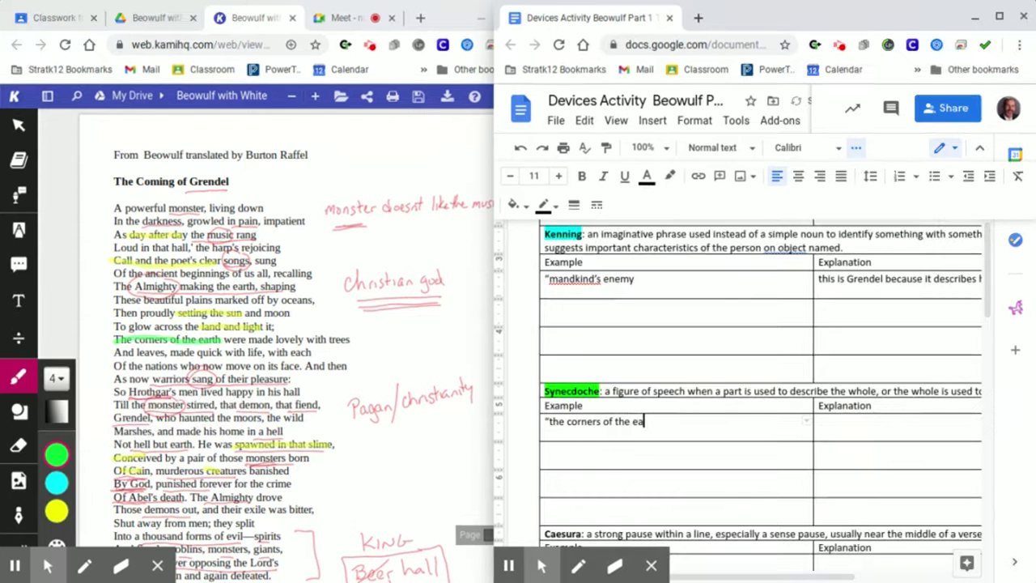
pyautogui.write('rth')
pyautogui.press('Tab')
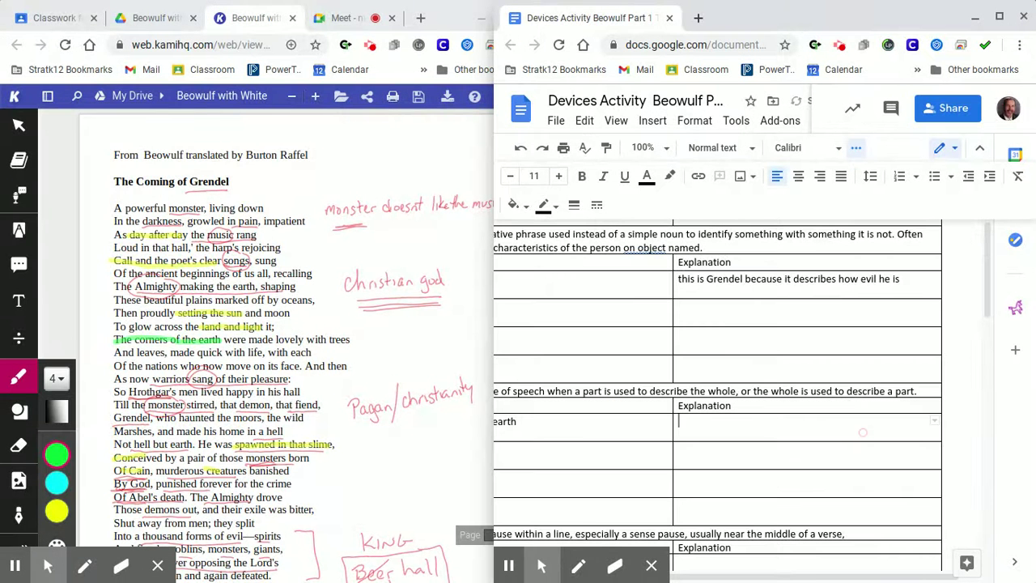
pyautogui.write('how the entire earth')
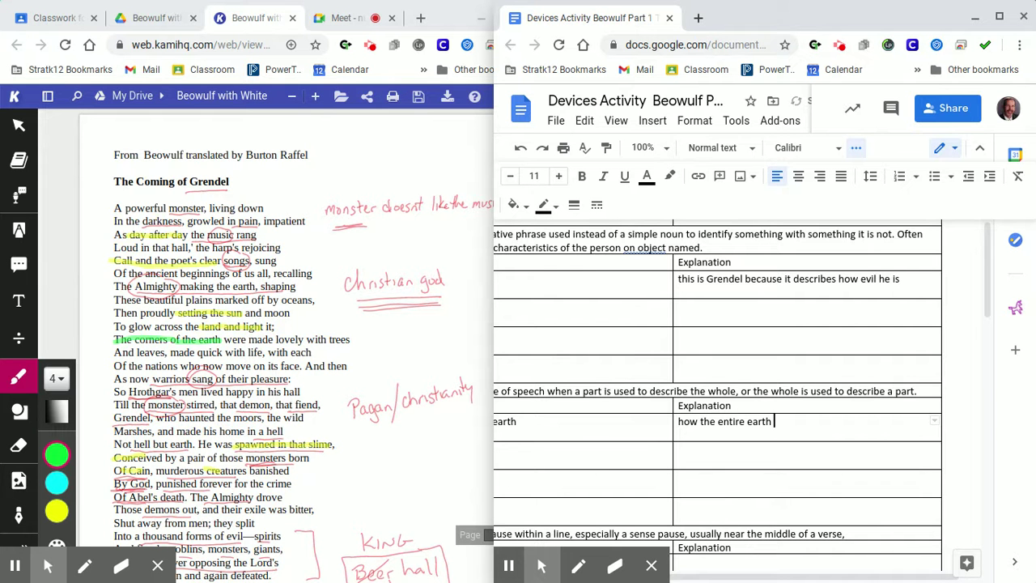
pyautogui.write('was created and filled with life')
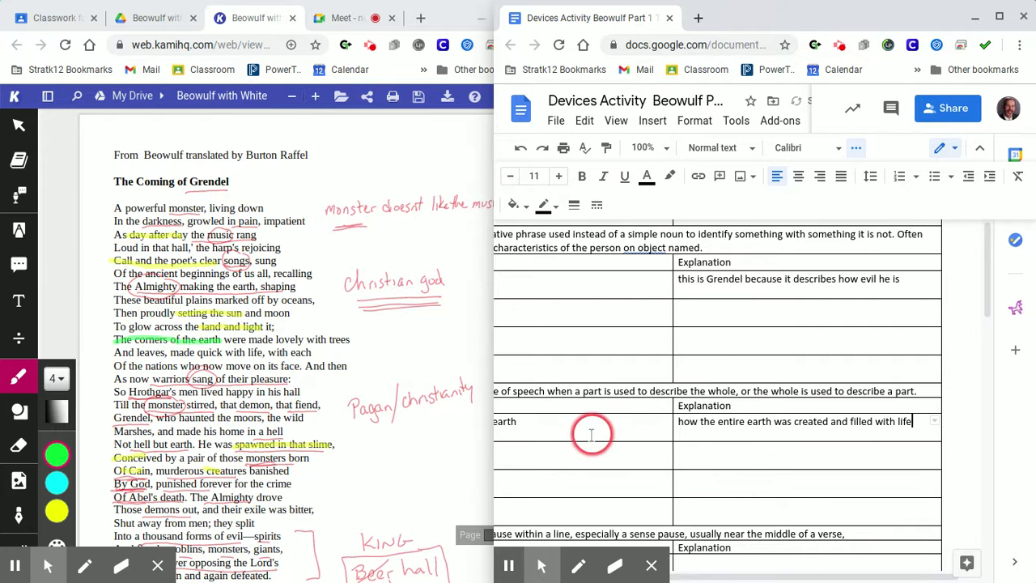
pyautogui.click(550, 424)
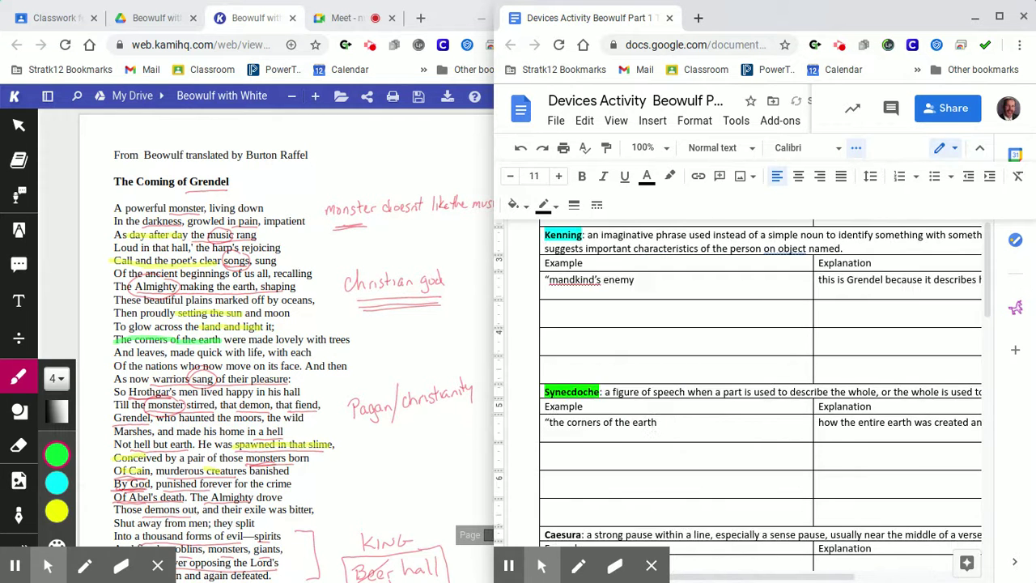
pyautogui.scroll(-3, 761, 396)
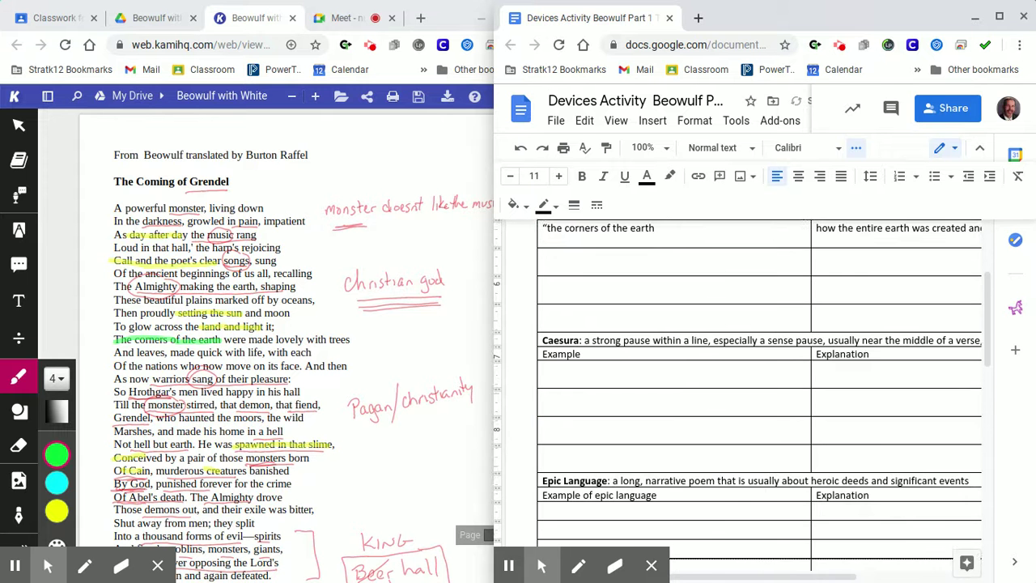
# - Replace one green swatch in Kami's pen palette with lavender and save the palette
pyautogui.click(675, 372)
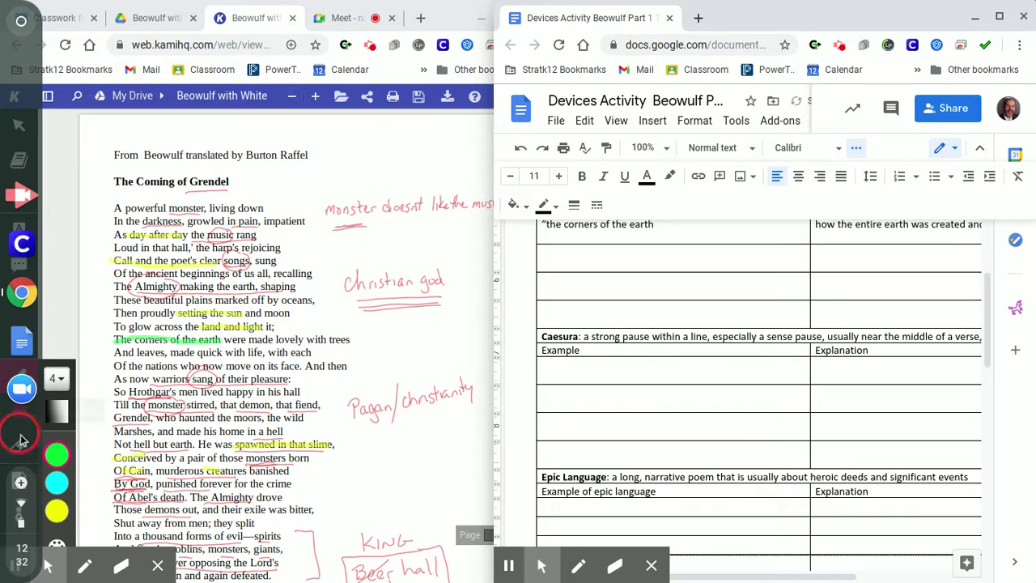
pyautogui.click(55, 415)
pyautogui.click(23, 382)
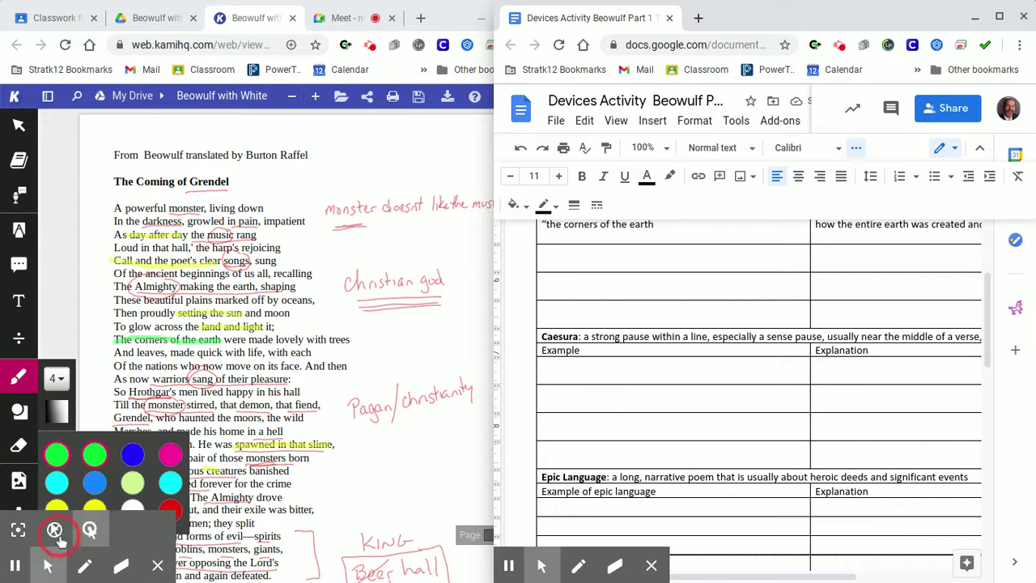
pyautogui.click(56, 549)
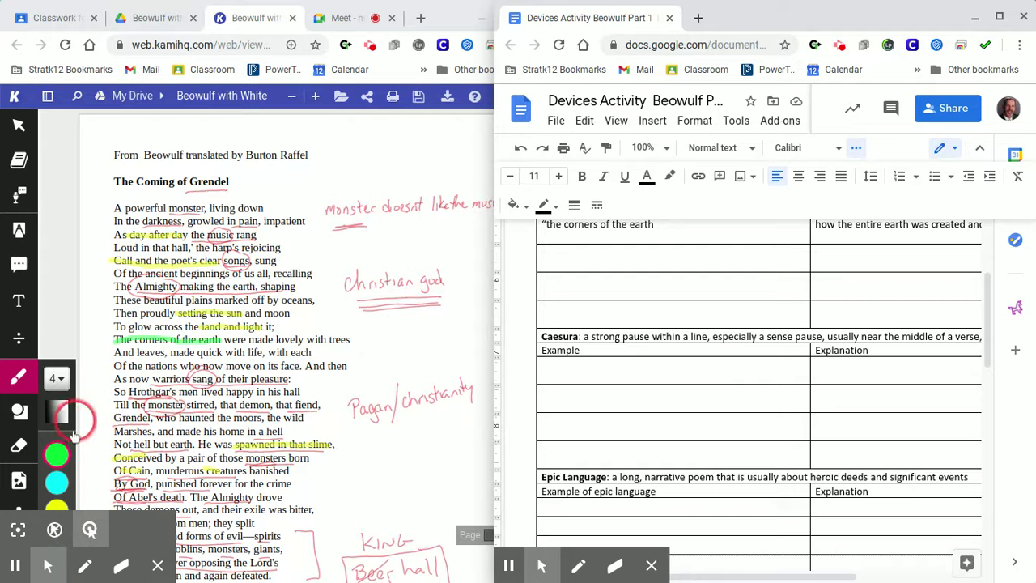
pyautogui.moveTo(61, 456)
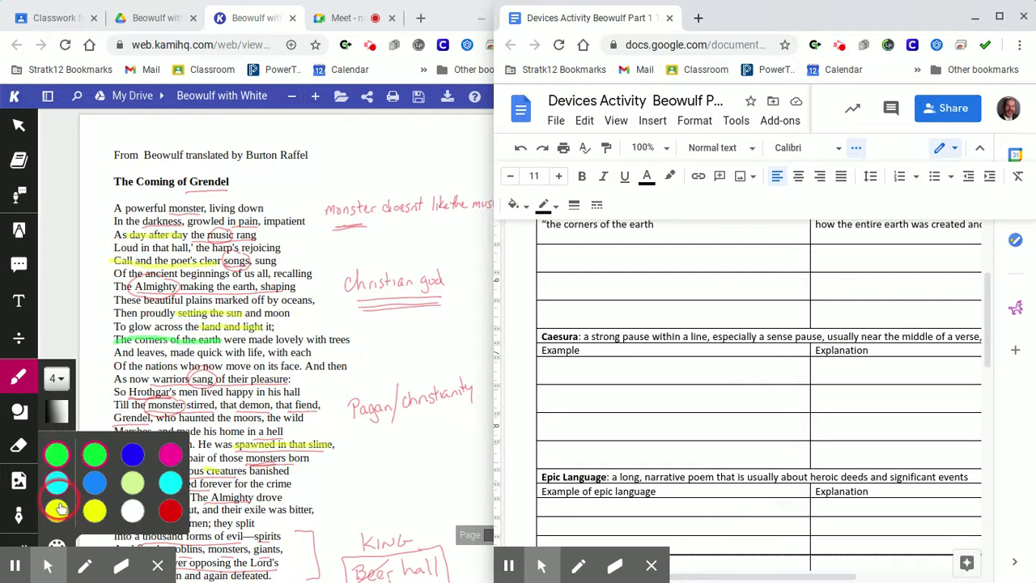
pyautogui.click(58, 543)
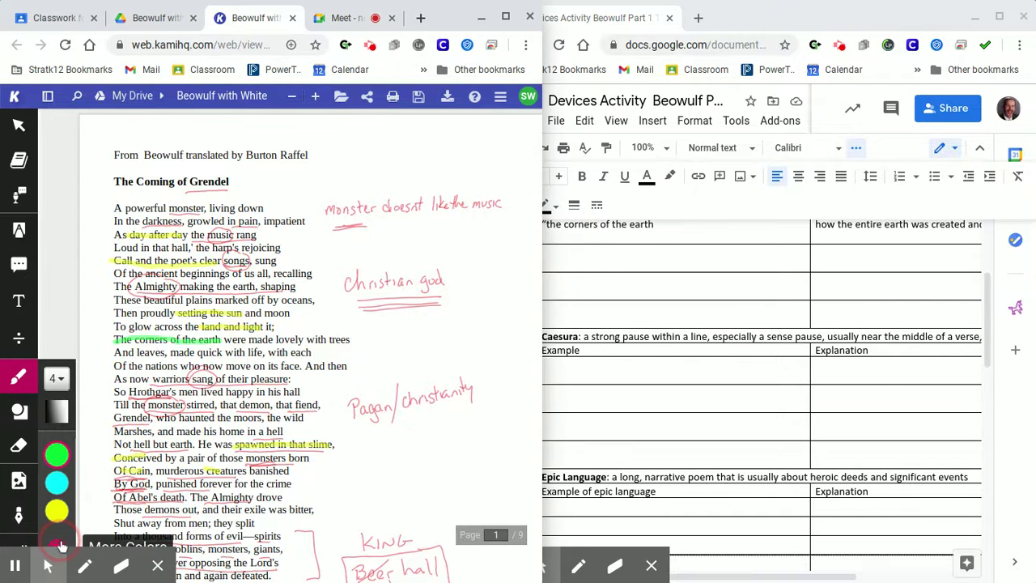
pyautogui.click(61, 545)
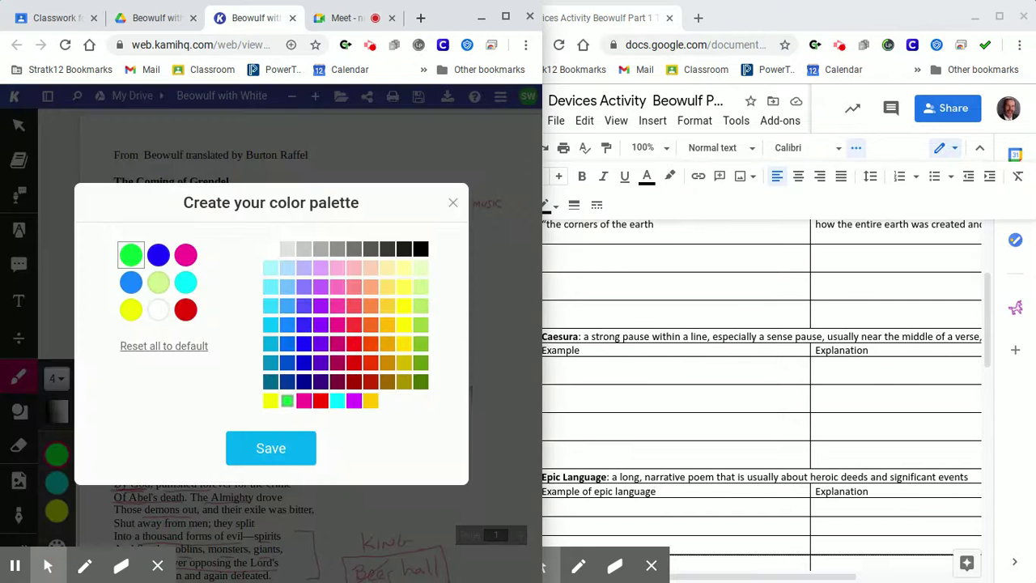
pyautogui.click(320, 274)
pyautogui.click(273, 450)
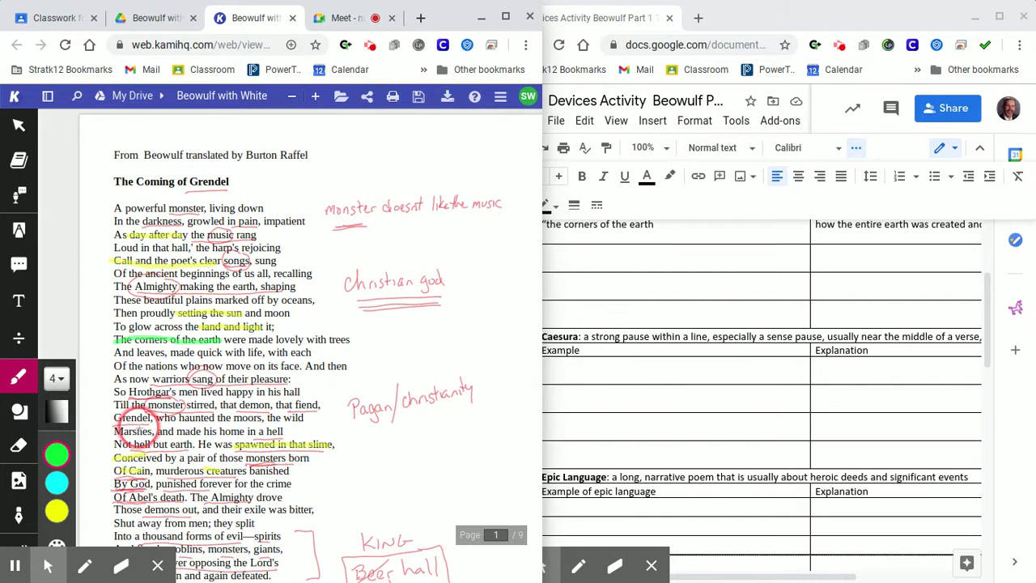
# - Make lavender the active Kami pen colour
pyautogui.moveTo(68, 457)
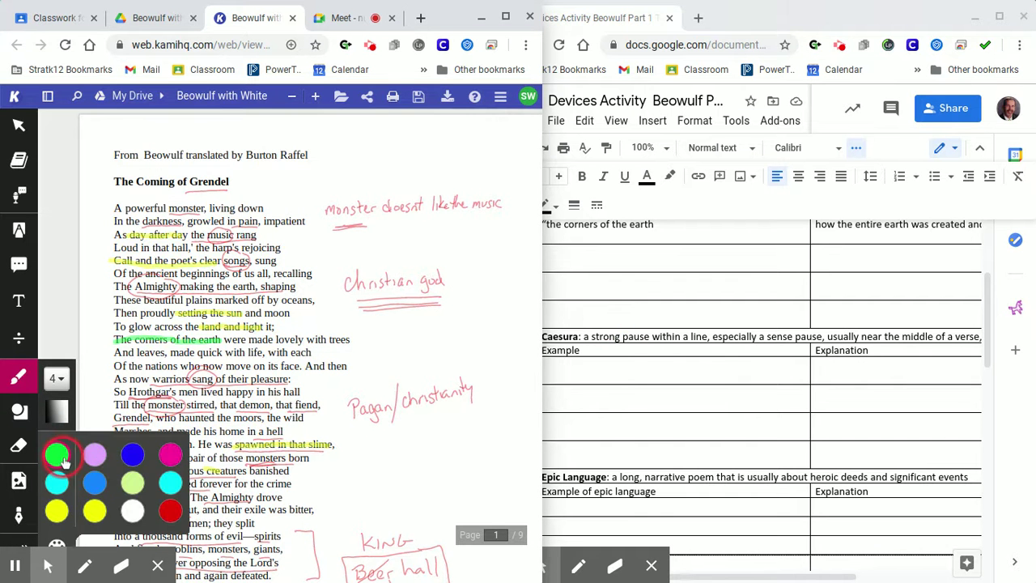
pyautogui.click(94, 459)
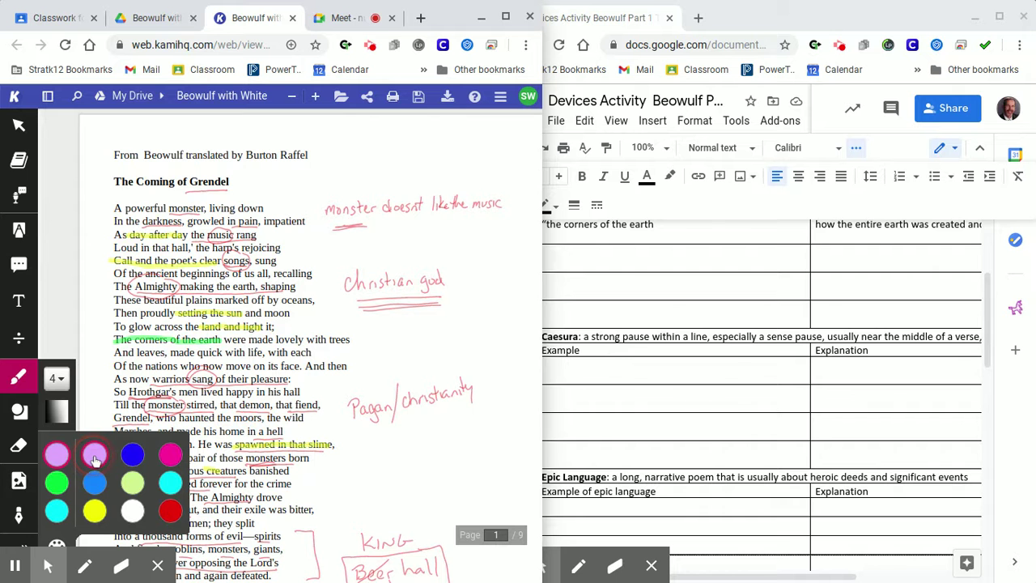
pyautogui.click(742, 370)
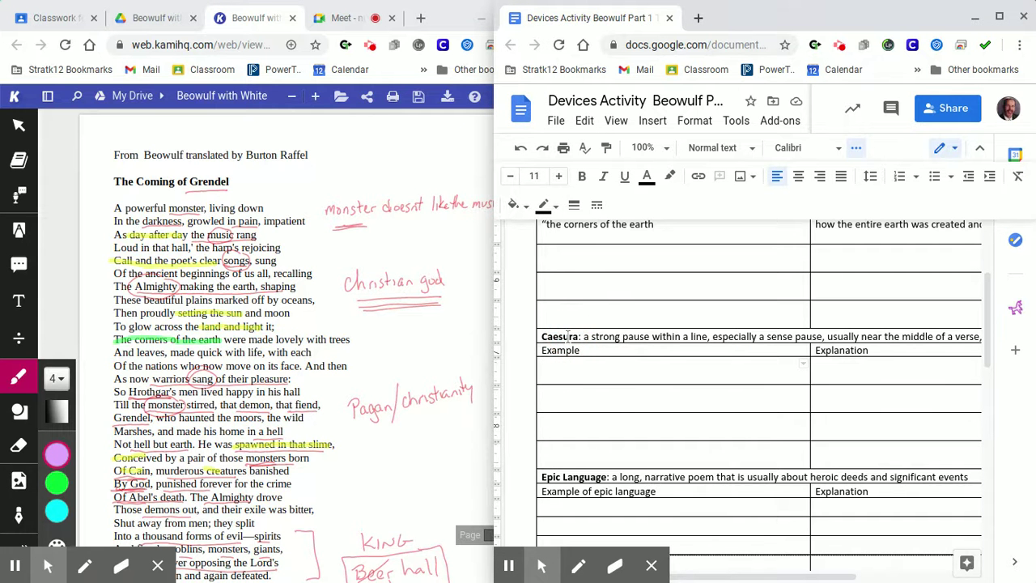
# - Highlight the word 'Caesura' in the Docs table heading with light magenta 3
pyautogui.tripleClick(567, 336)
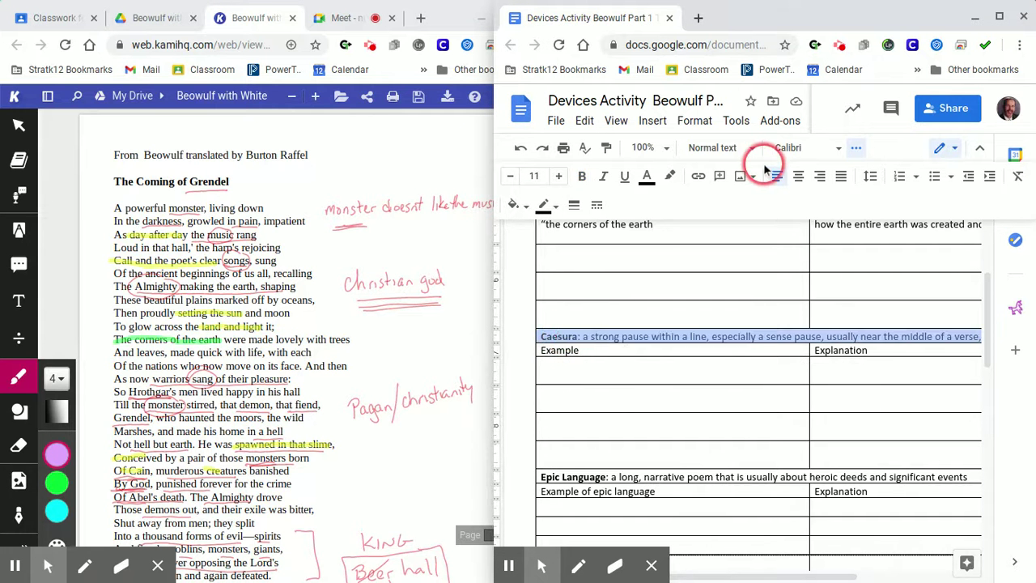
pyautogui.doubleClick(559, 334)
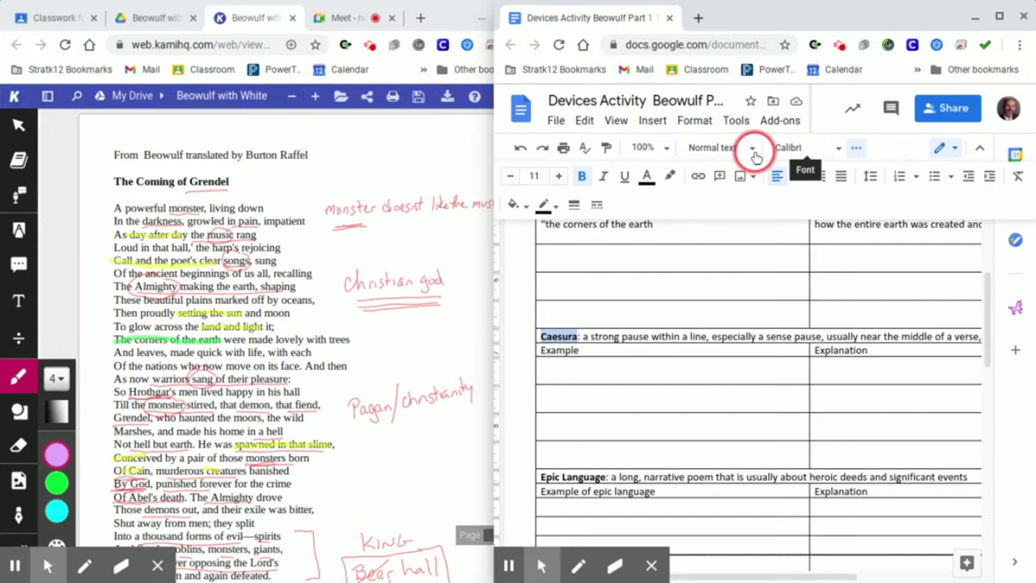
pyautogui.click(856, 152)
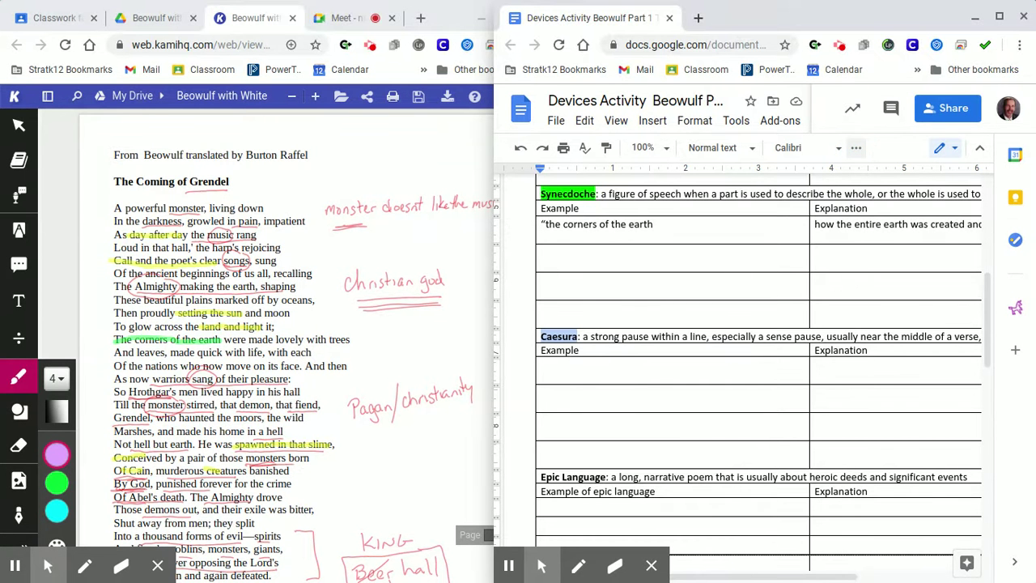
pyautogui.click(856, 152)
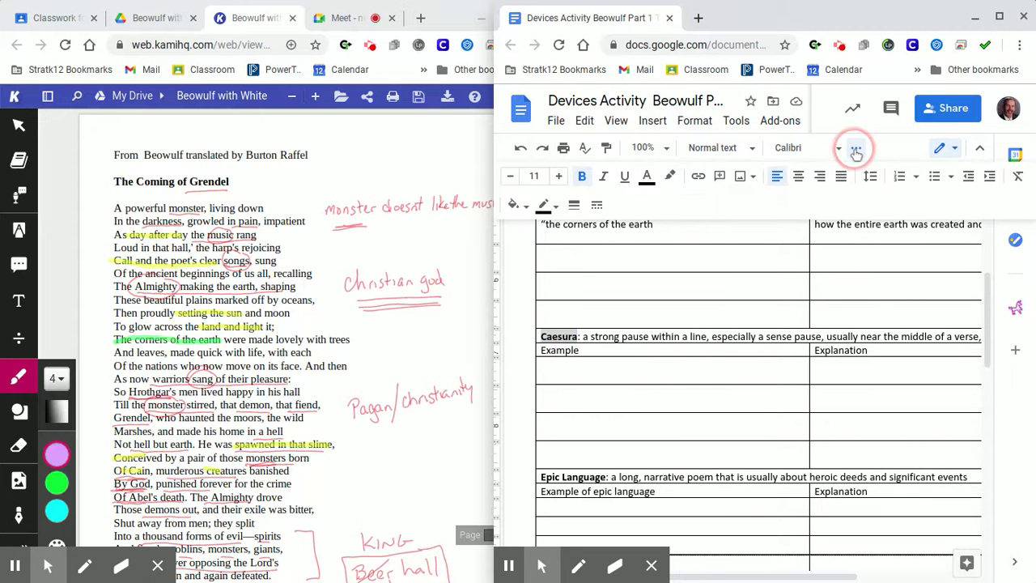
pyautogui.click(672, 178)
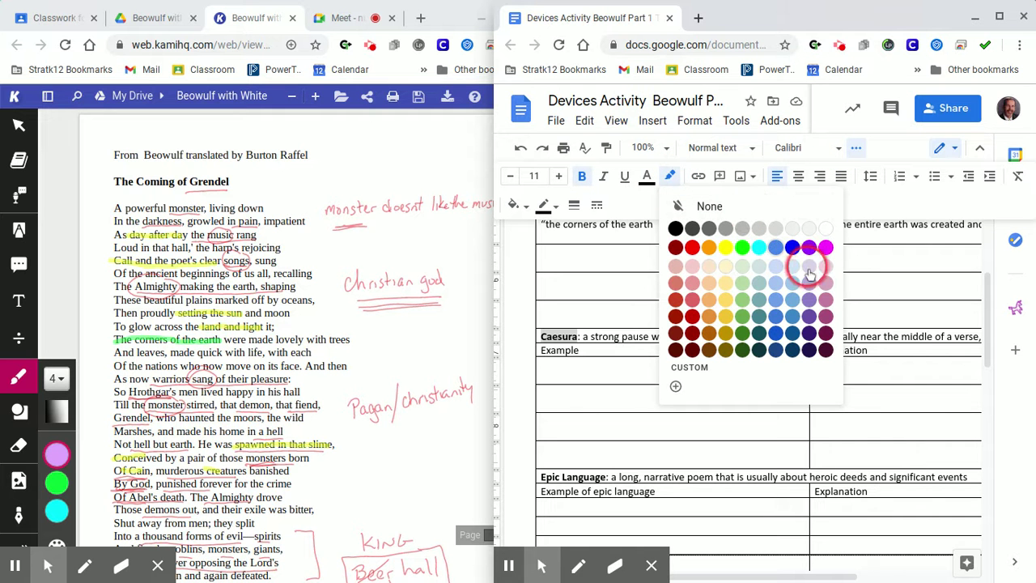
pyautogui.click(760, 269)
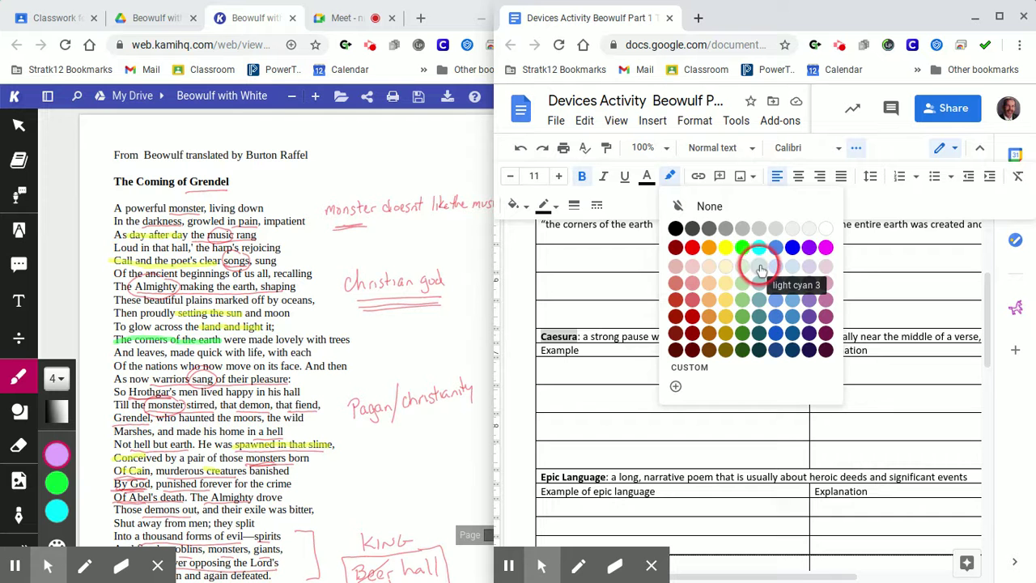
pyautogui.click(825, 275)
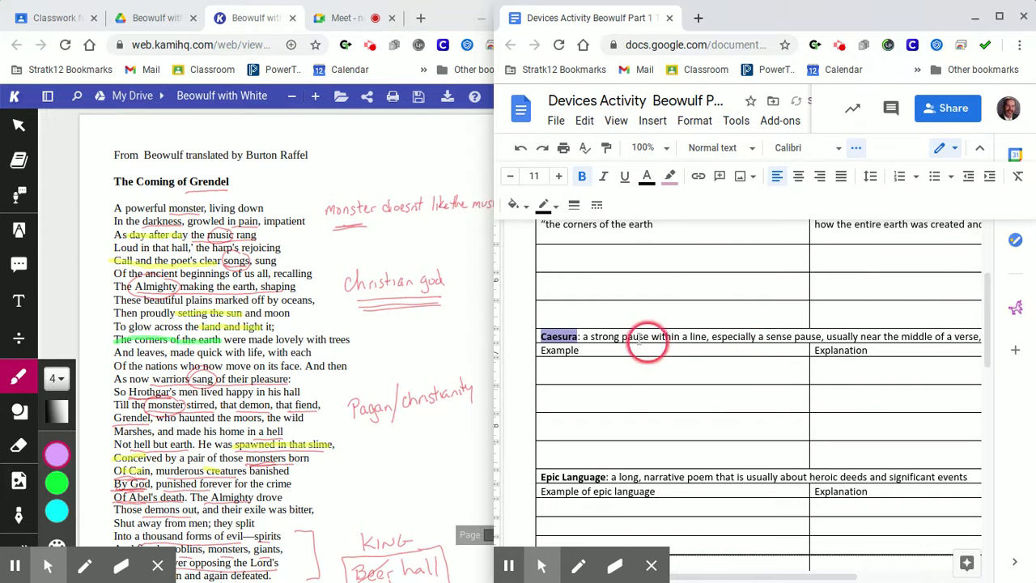
pyautogui.click(453, 321)
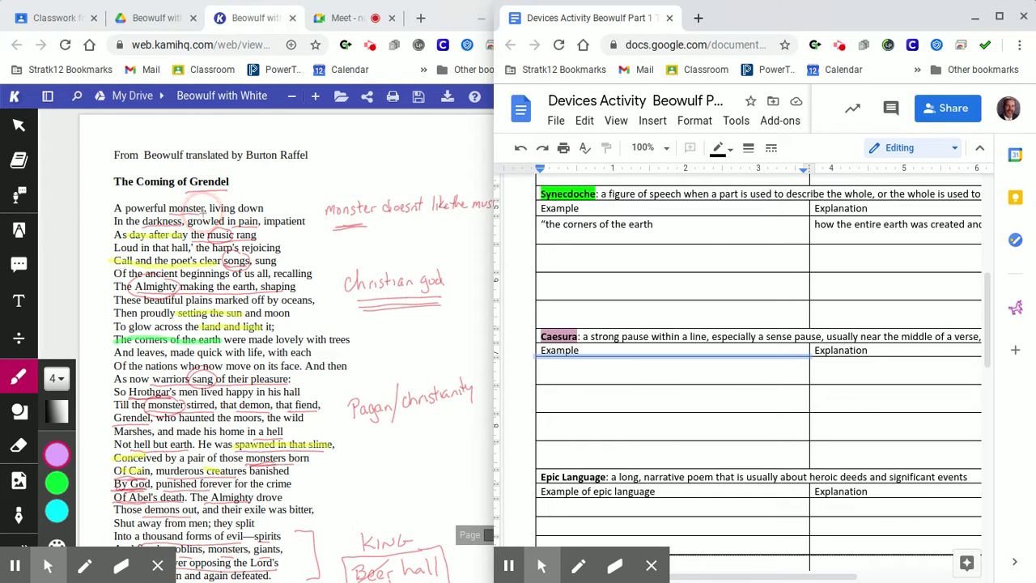
# - Draw lavender caesura marks at page 1 mid-line pauses, such as after 'claws;', 'bodies,' and 'daybreak,'
pyautogui.click(203, 213)
pyautogui.click(208, 209)
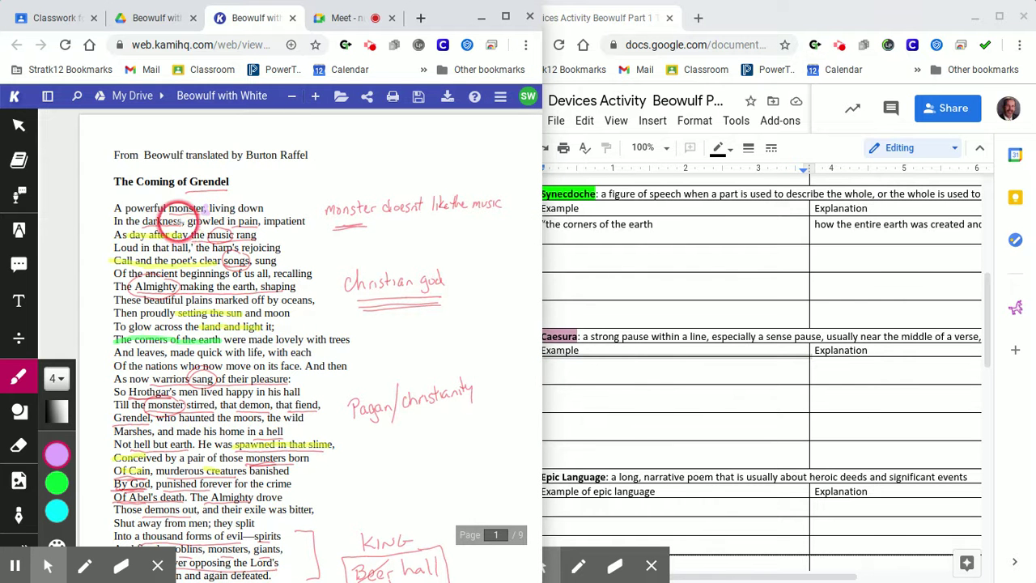
pyautogui.click(184, 219)
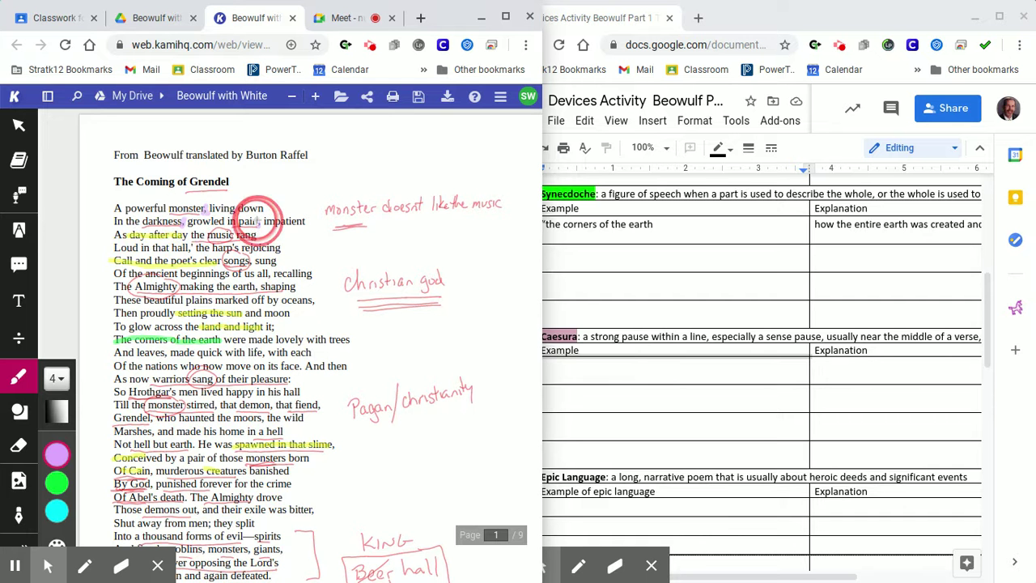
pyautogui.scroll(-2, 217, 307)
pyautogui.scroll(-2, 217, 312)
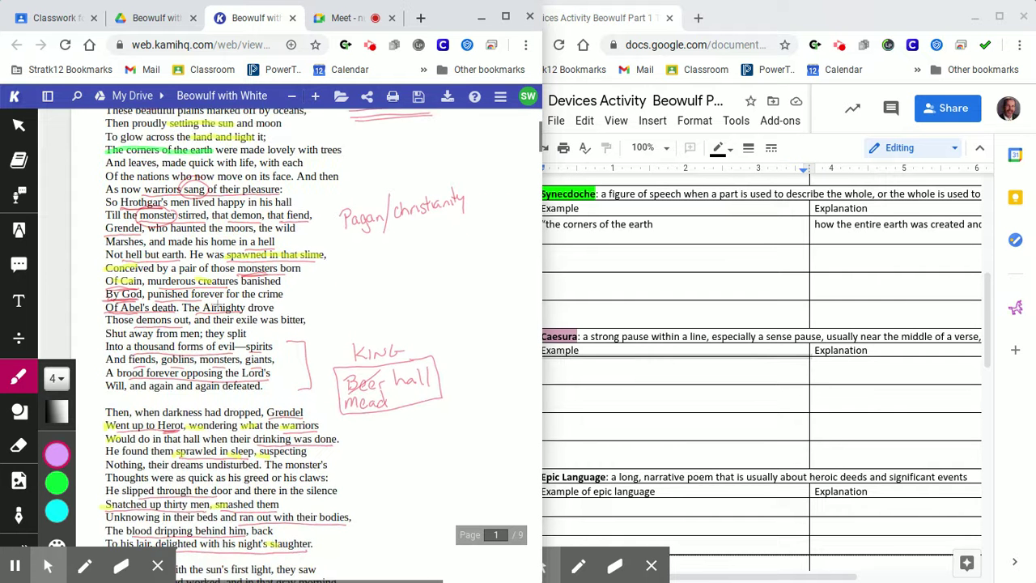
pyautogui.scroll(-5, 217, 324)
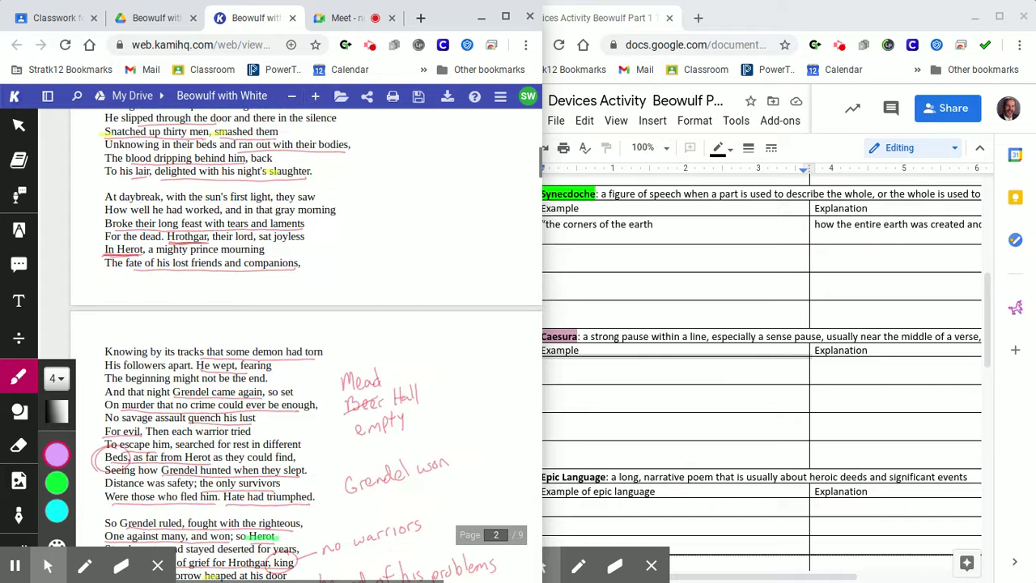
pyautogui.scroll(10, 217, 323)
pyautogui.scroll(-4, 306, 346)
pyautogui.scroll(-2, 306, 346)
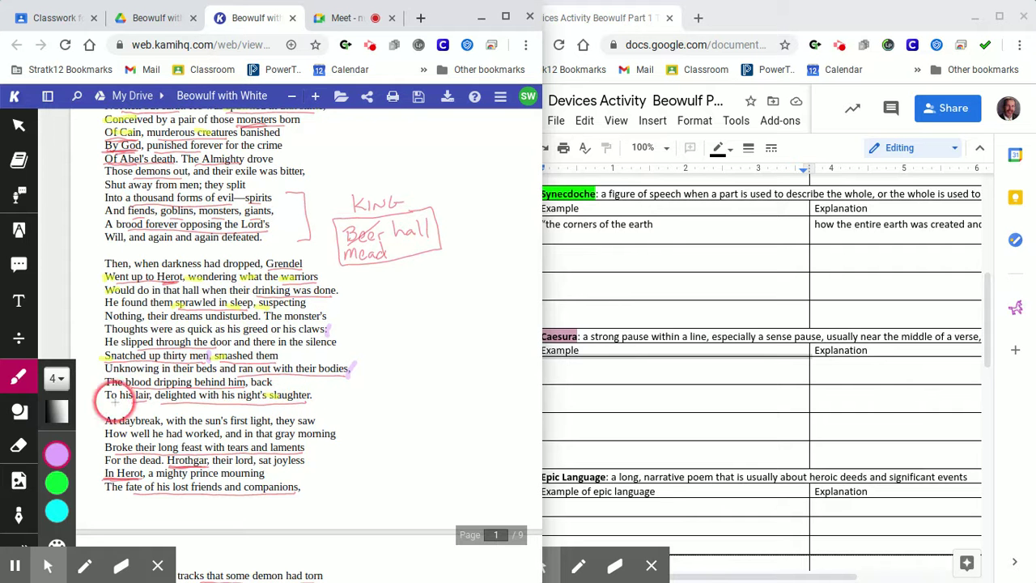
pyautogui.moveTo(108, 405); pyautogui.dragTo(166, 410)
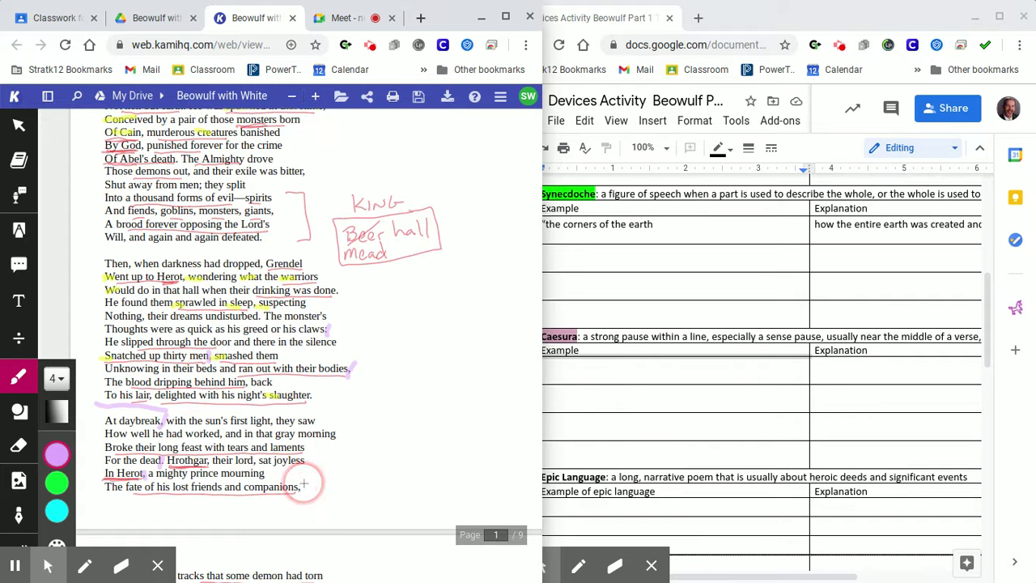
# - Underline 'And unending, violent' on page 3 with the purple pen
pyautogui.scroll(-3, 295, 508)
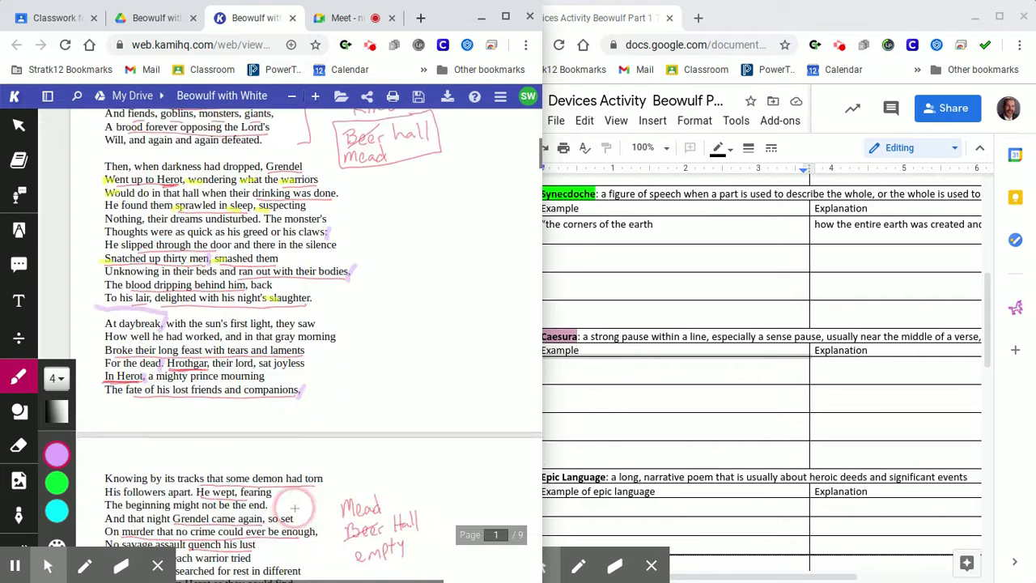
pyautogui.scroll(-2, 294, 508)
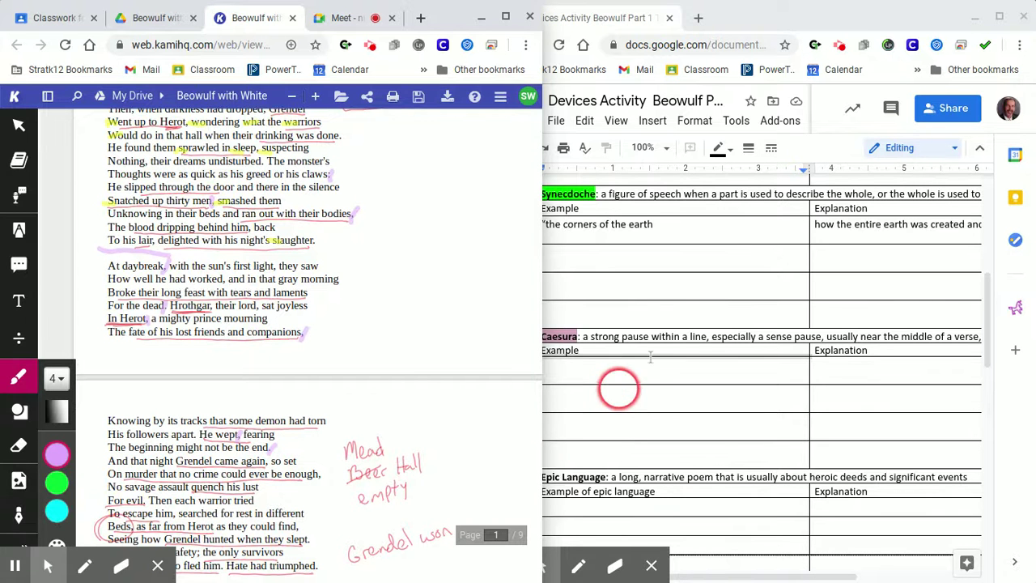
pyautogui.click(685, 331)
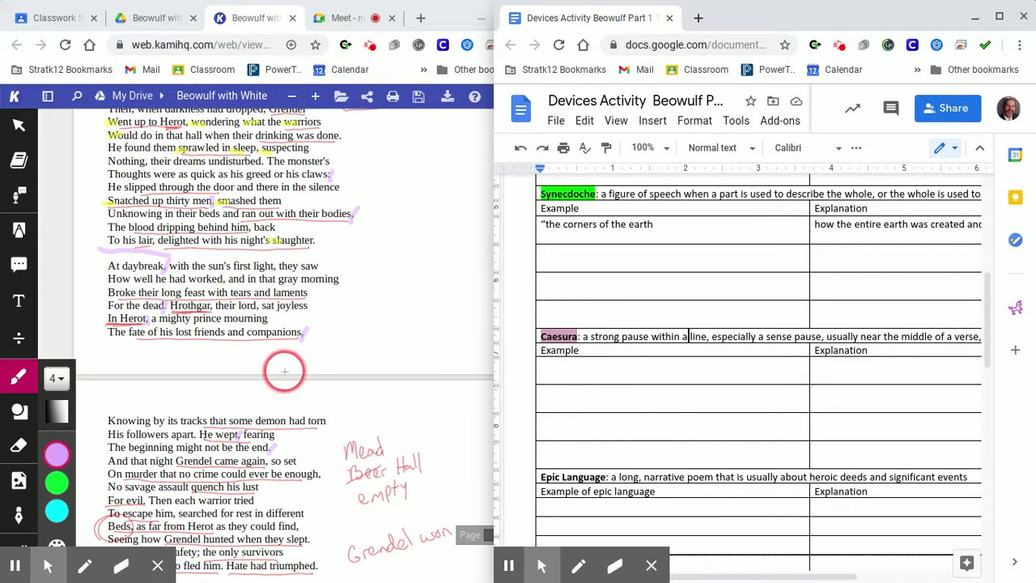
pyautogui.scroll(-7, 285, 371)
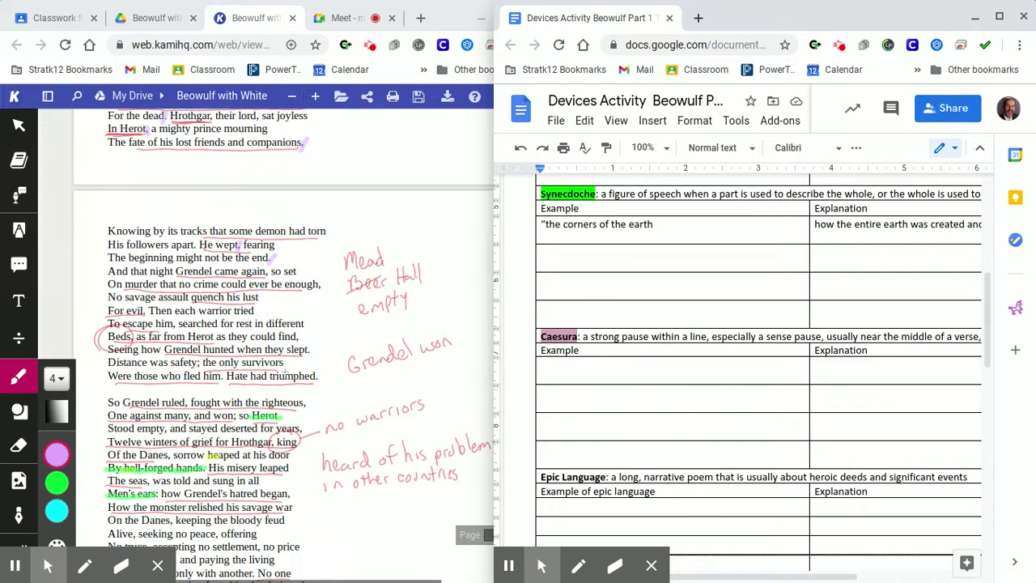
pyautogui.scroll(-8, 284, 371)
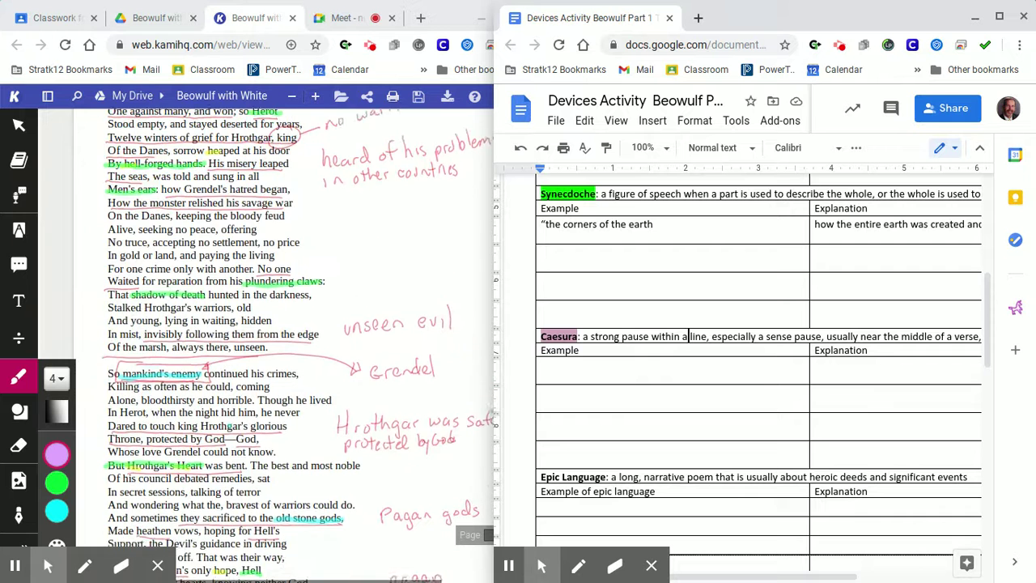
pyautogui.scroll(-6, 285, 371)
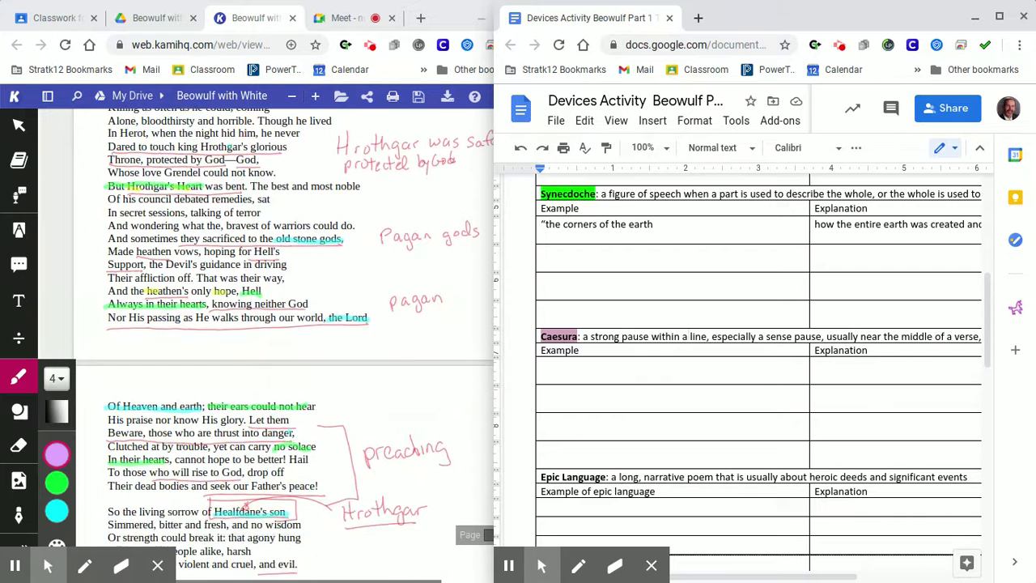
pyautogui.scroll(-2, 285, 372)
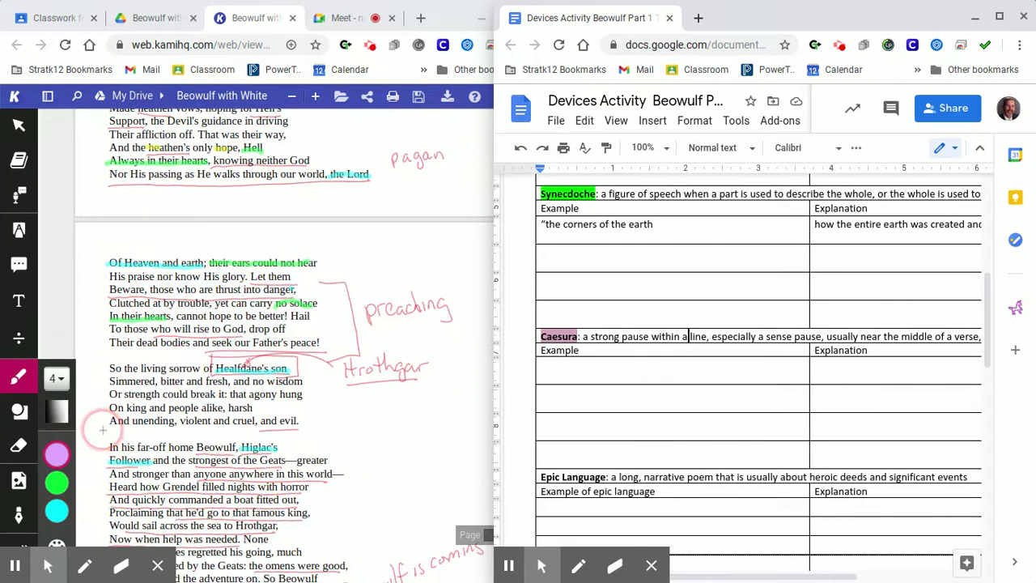
pyautogui.click(104, 436)
pyautogui.moveTo(116, 439); pyautogui.dragTo(179, 422)
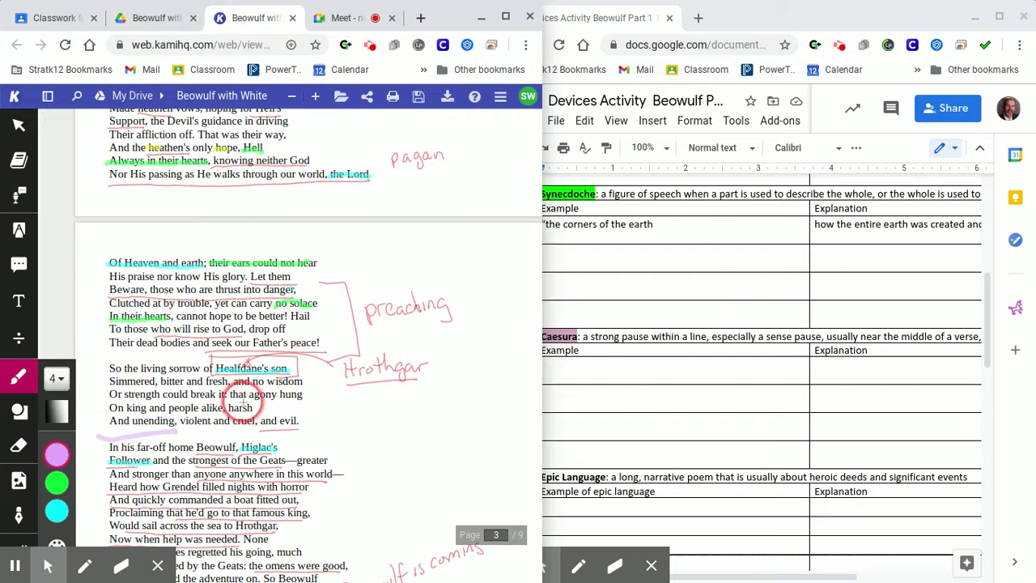
pyautogui.scroll(4, 217, 417)
pyautogui.scroll(-4, 239, 400)
pyautogui.scroll(-5, 243, 401)
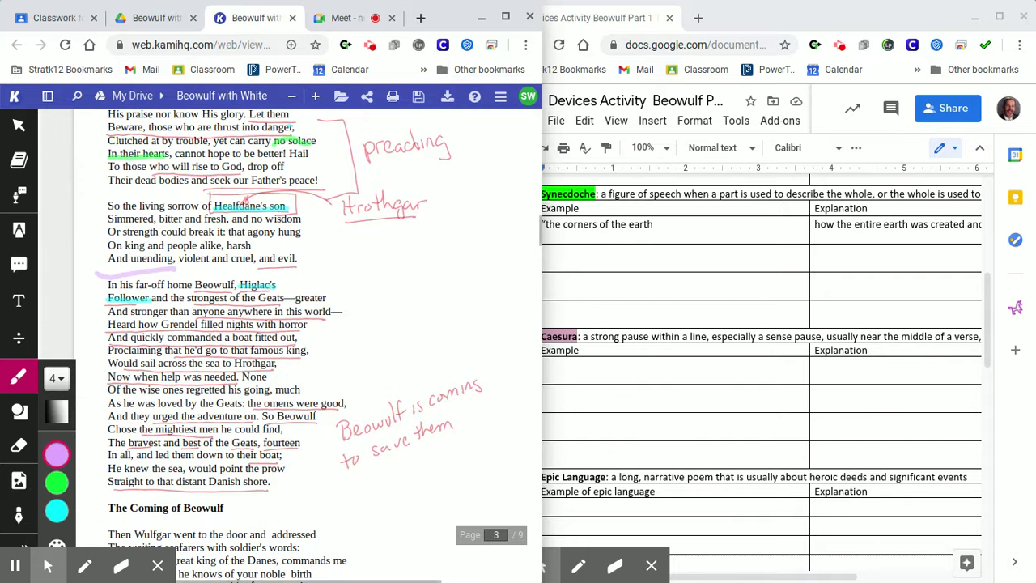
pyautogui.scroll(1, 276, 340)
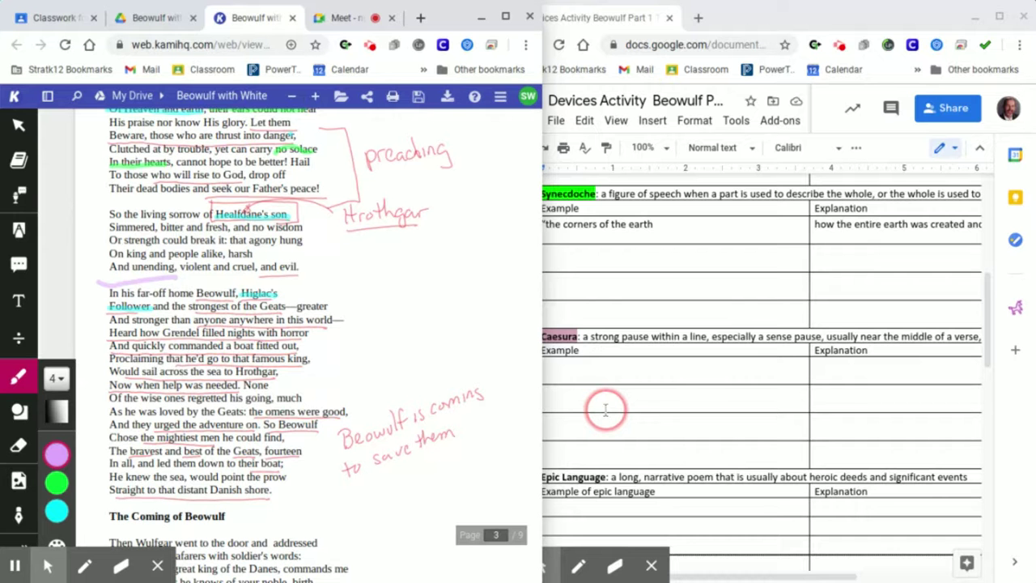
# - Add a custom red-orange #ff2a00 to the Docs highlight colours
pyautogui.click(605, 409)
pyautogui.scroll(-3, 599, 405)
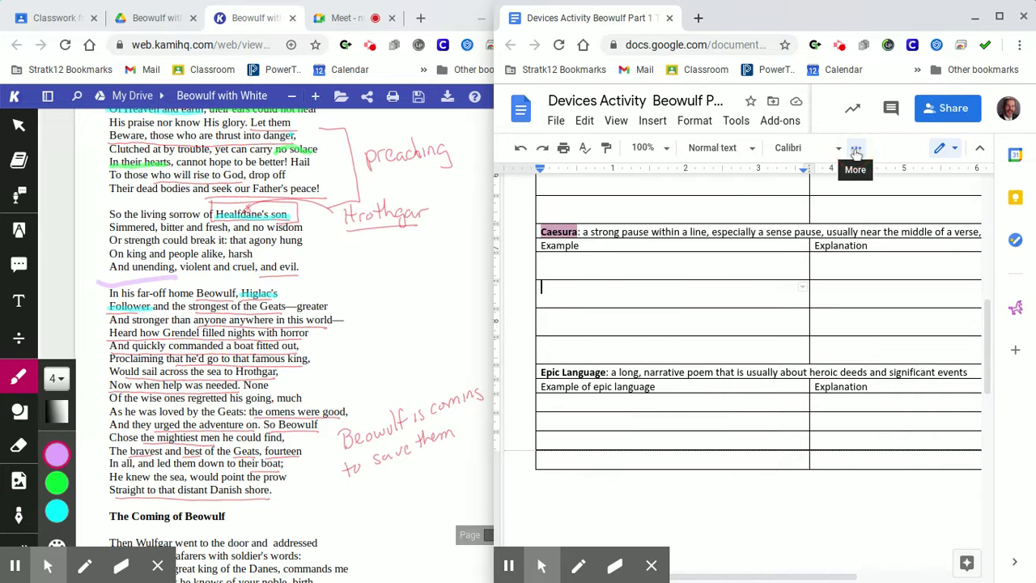
pyautogui.click(856, 150)
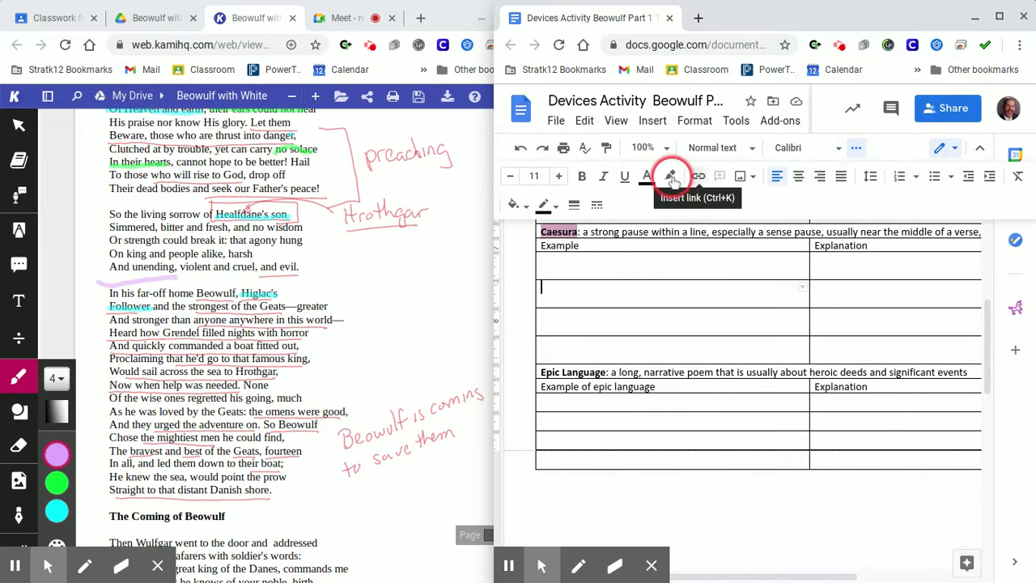
pyautogui.click(671, 179)
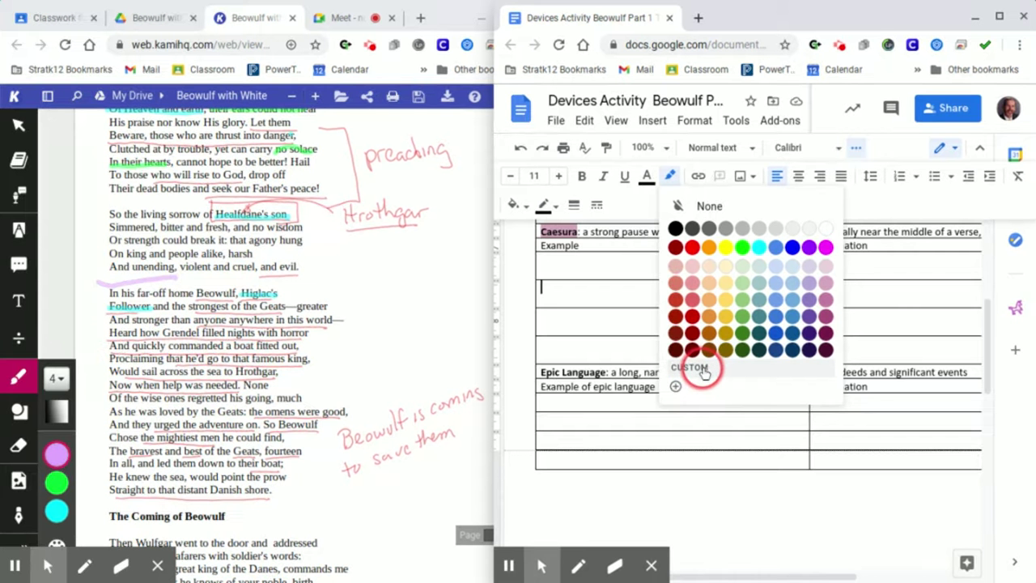
pyautogui.click(690, 368)
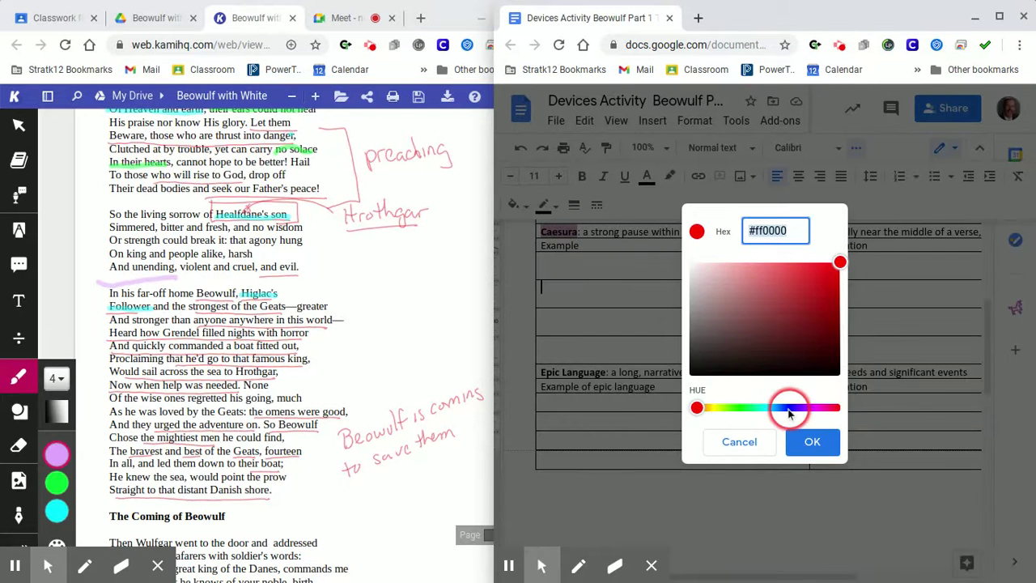
pyautogui.click(711, 411)
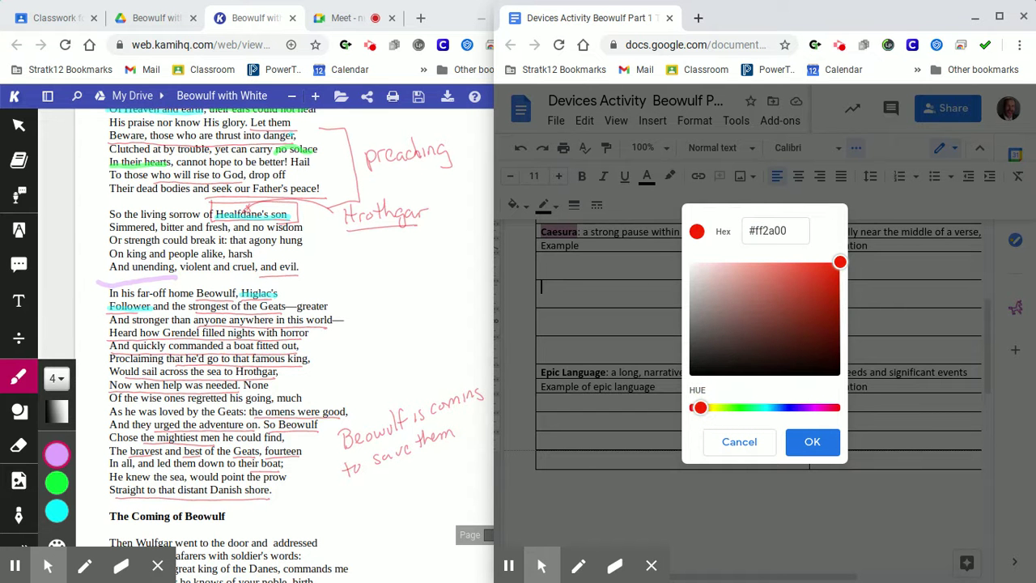
pyautogui.click(815, 444)
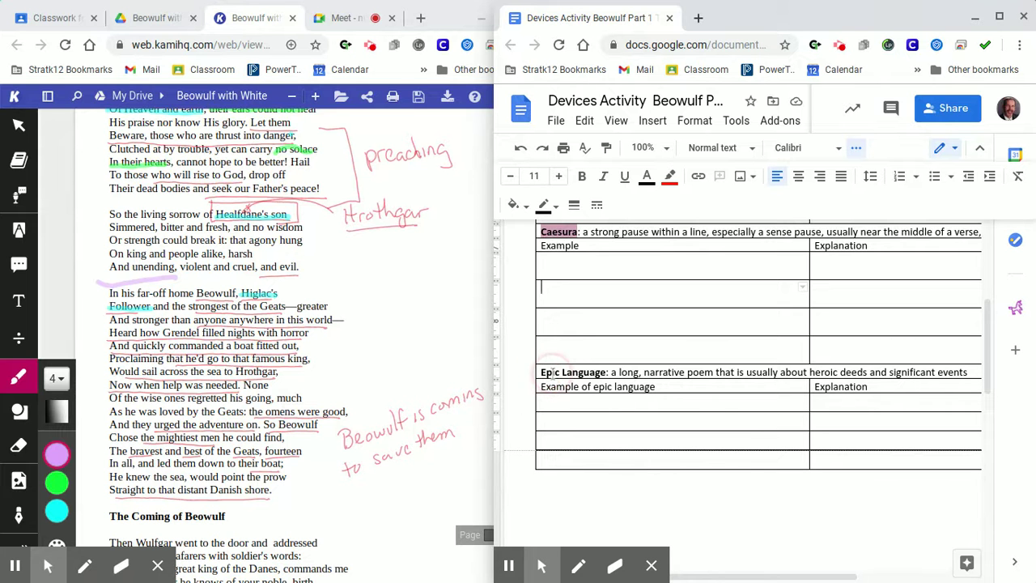
# - Highlight the 'Epic Language' heading in red
pyautogui.moveTo(552, 373); pyautogui.dragTo(608, 372)
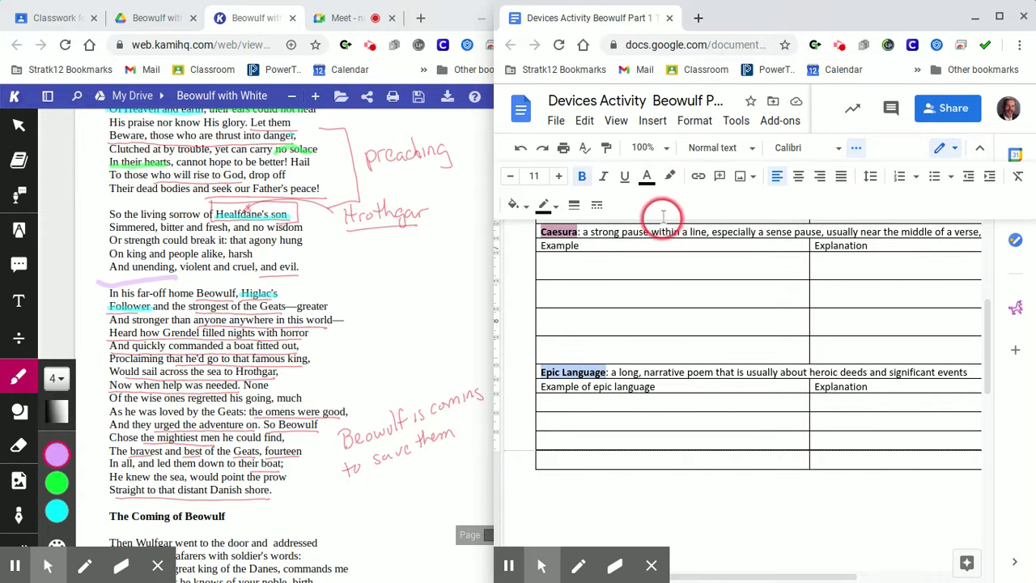
pyautogui.click(672, 178)
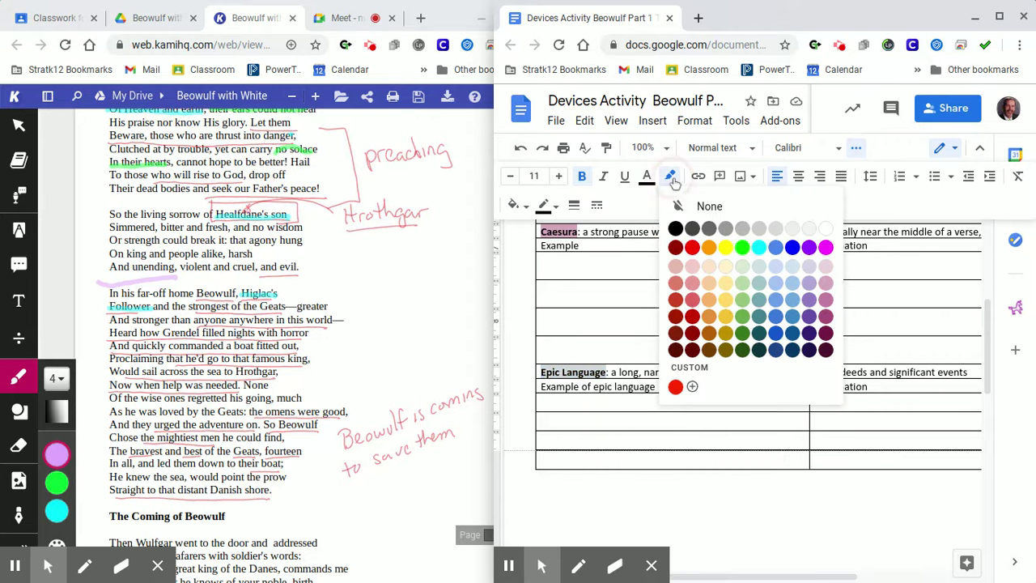
pyautogui.click(693, 249)
pyautogui.click(693, 249)
pyautogui.click(597, 417)
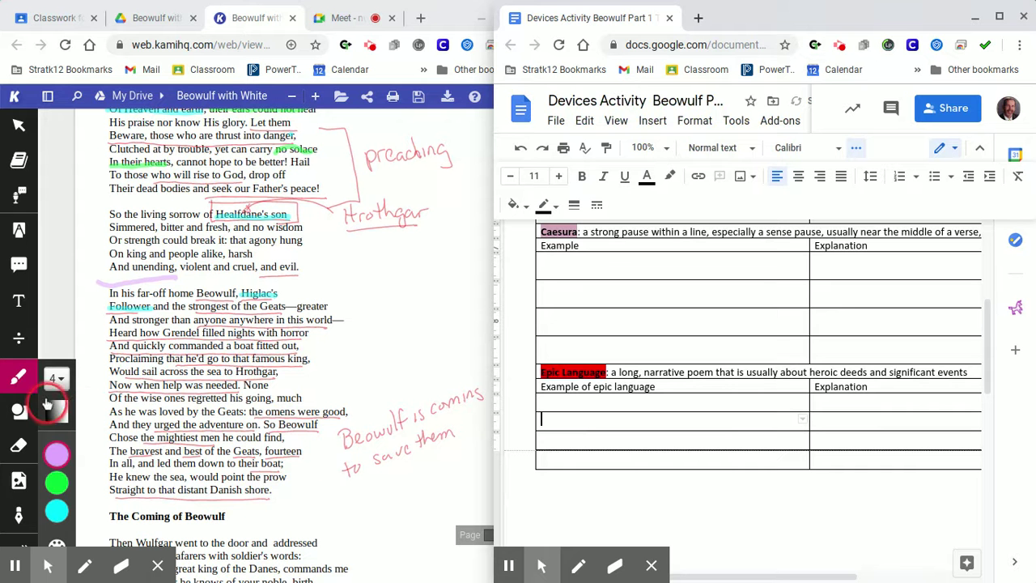
# - Put orange-red in the first Kami palette slot in place of lavender and save
pyautogui.click(60, 416)
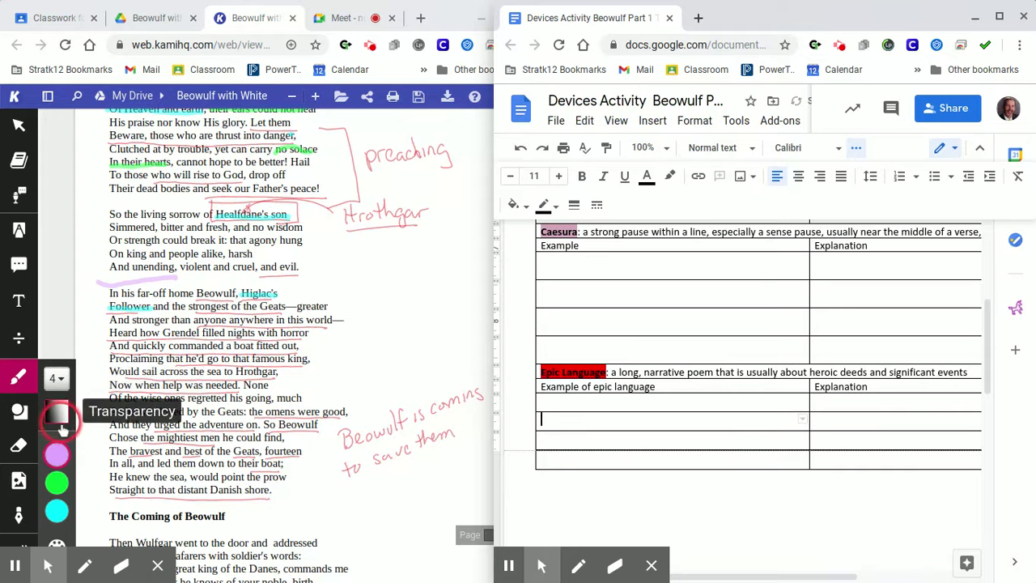
pyautogui.click(57, 454)
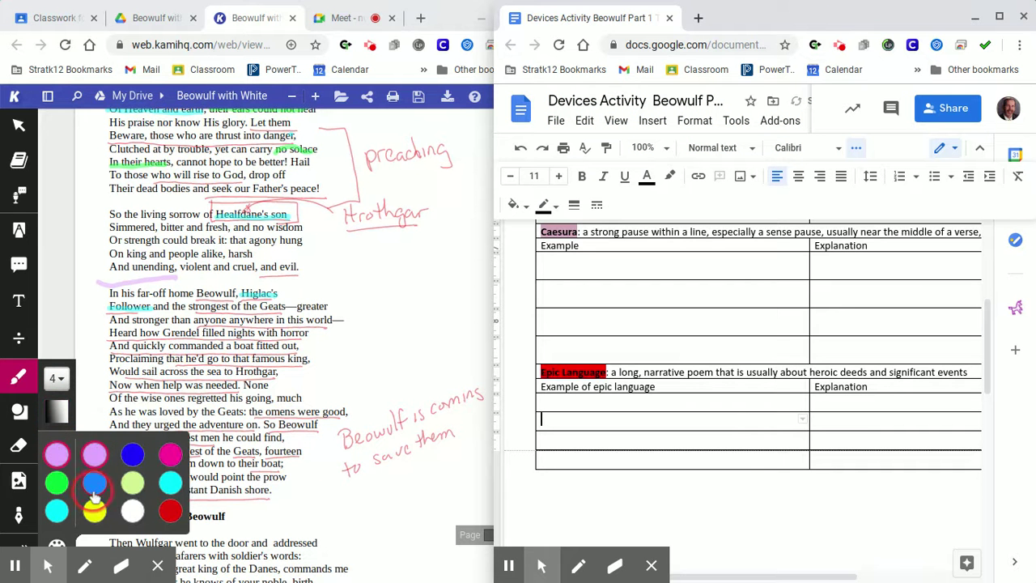
pyautogui.click(62, 537)
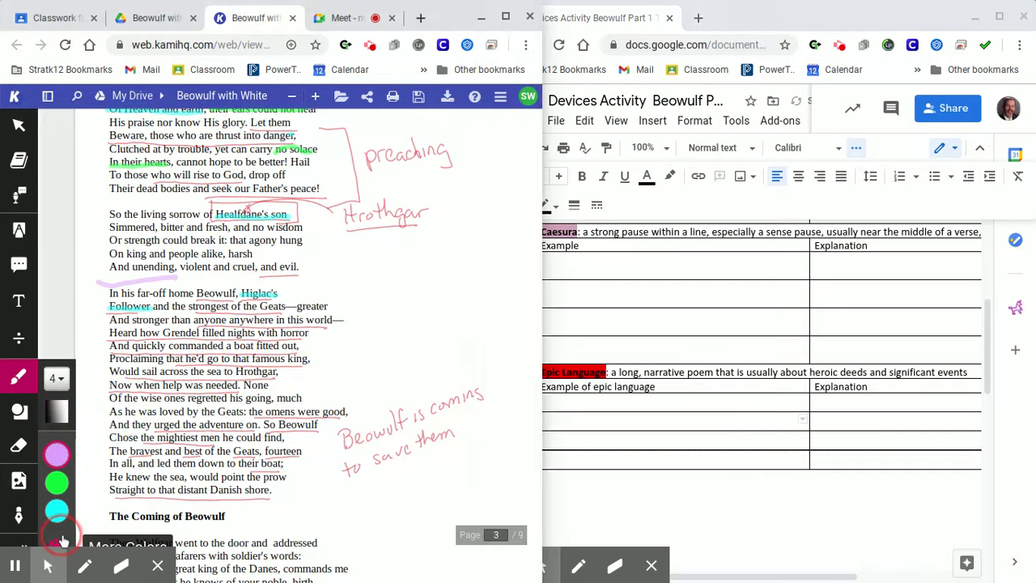
pyautogui.click(63, 540)
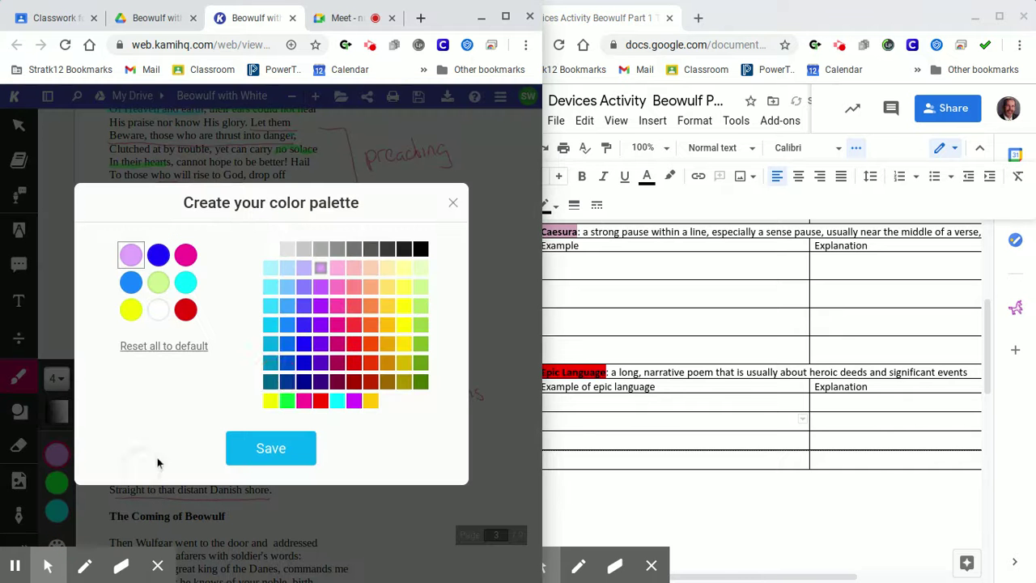
pyautogui.click(371, 345)
pyautogui.click(370, 346)
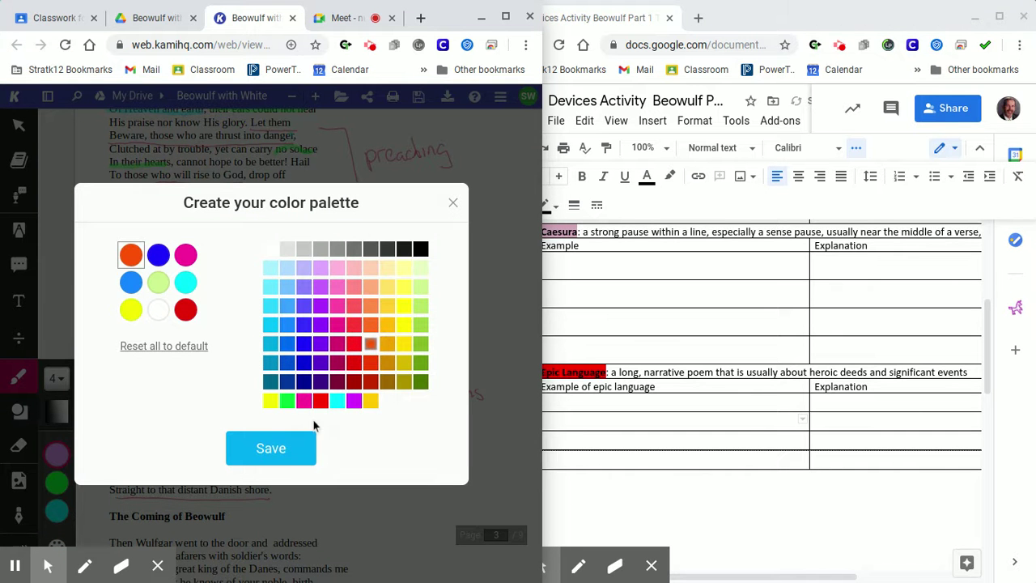
pyautogui.click(295, 448)
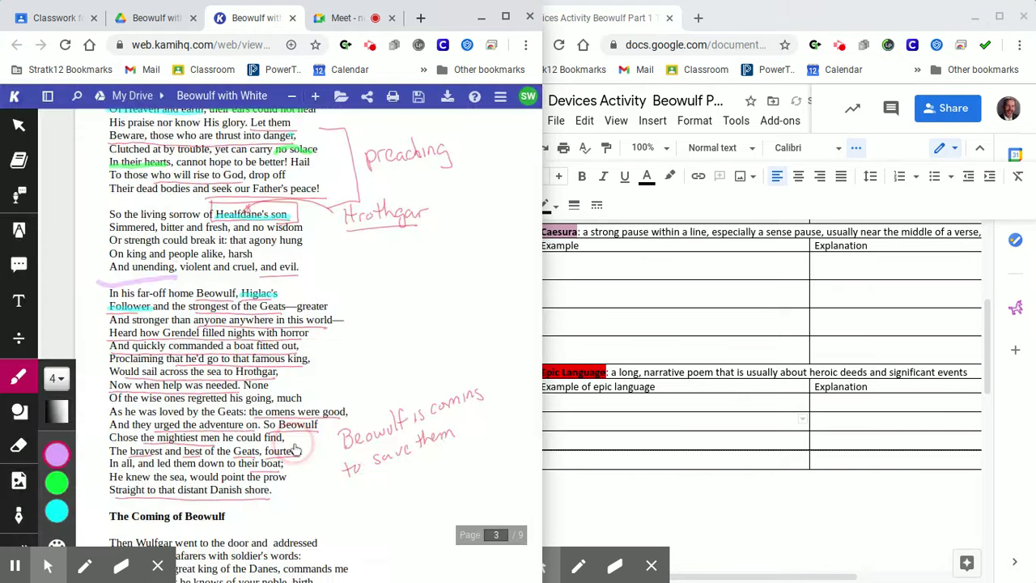
# - Mark 'monster' in lavender on page 1, then switch the pen colour to orange
pyautogui.scroll(20, 307, 340)
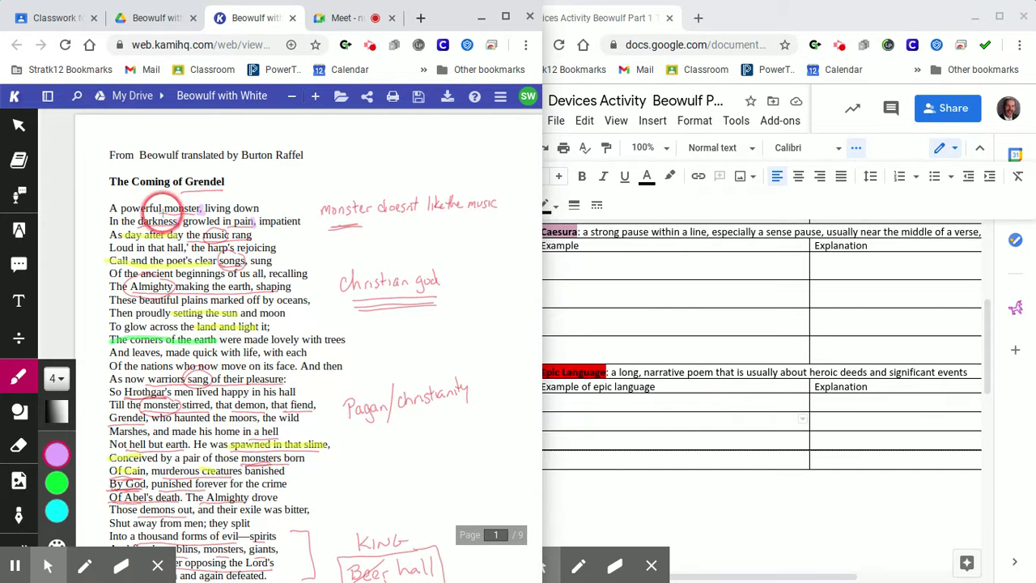
pyautogui.moveTo(188, 208); pyautogui.dragTo(202, 209)
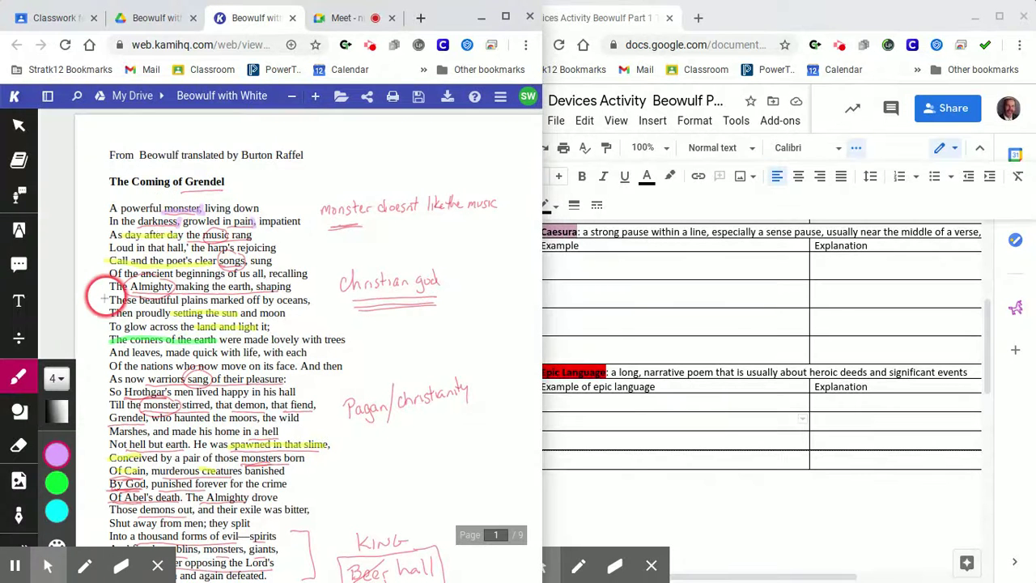
pyautogui.click(59, 490)
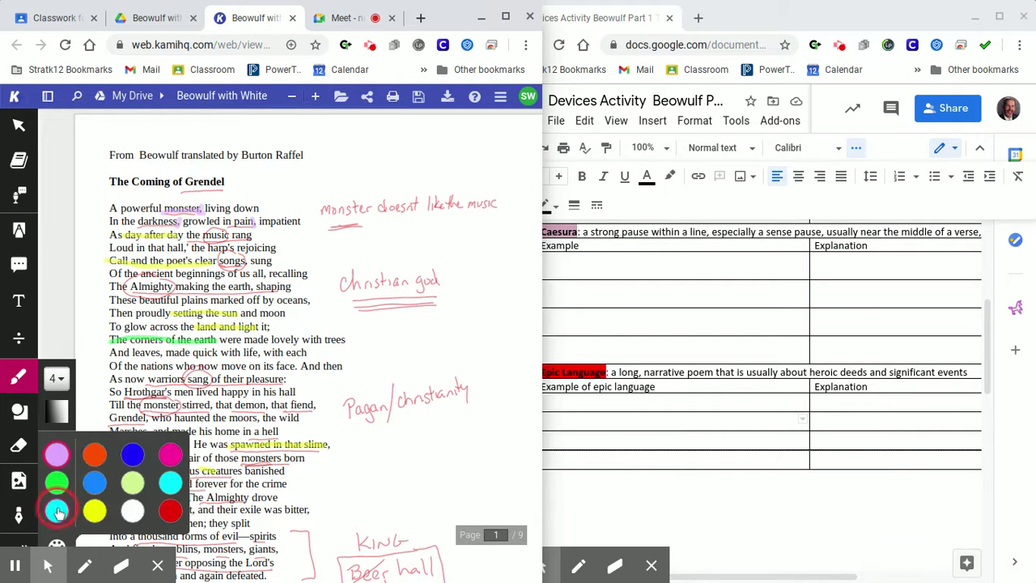
pyautogui.click(95, 455)
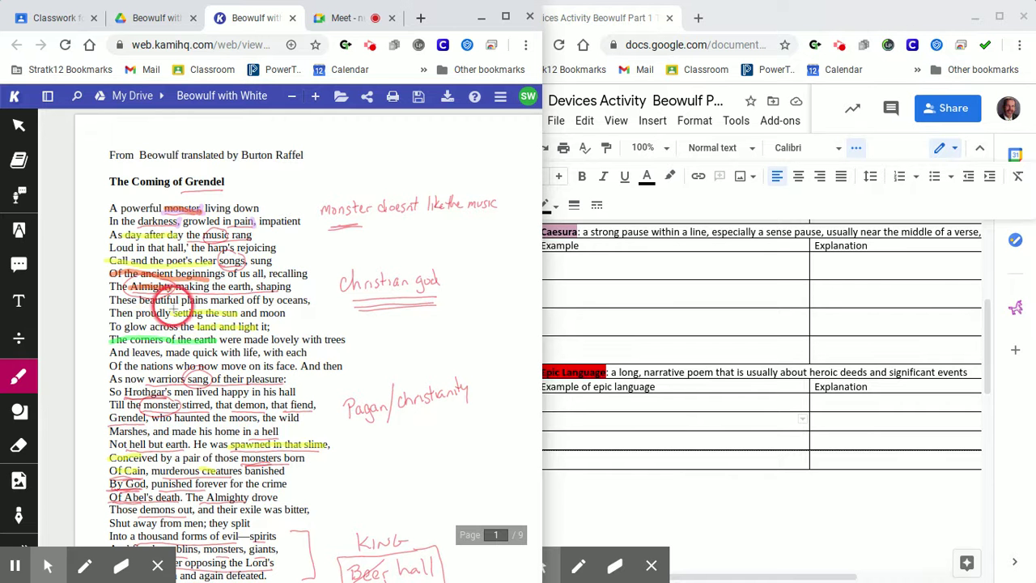
# - Scroll down from page 1 to page 2, reviewing the annotations including 'Hate had triumphed.'
pyautogui.scroll(-2, 307, 348)
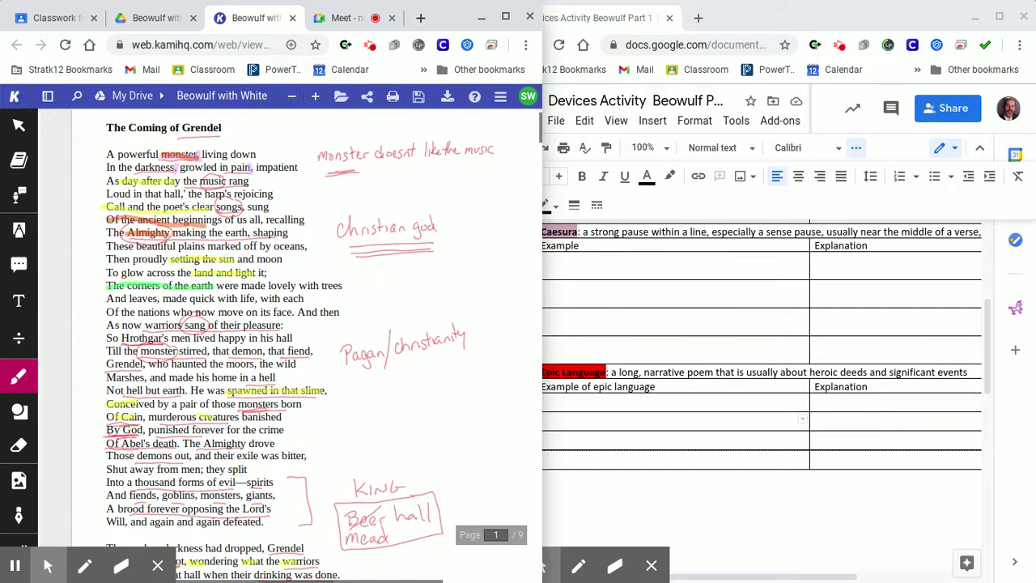
pyautogui.scroll(-2, 308, 348)
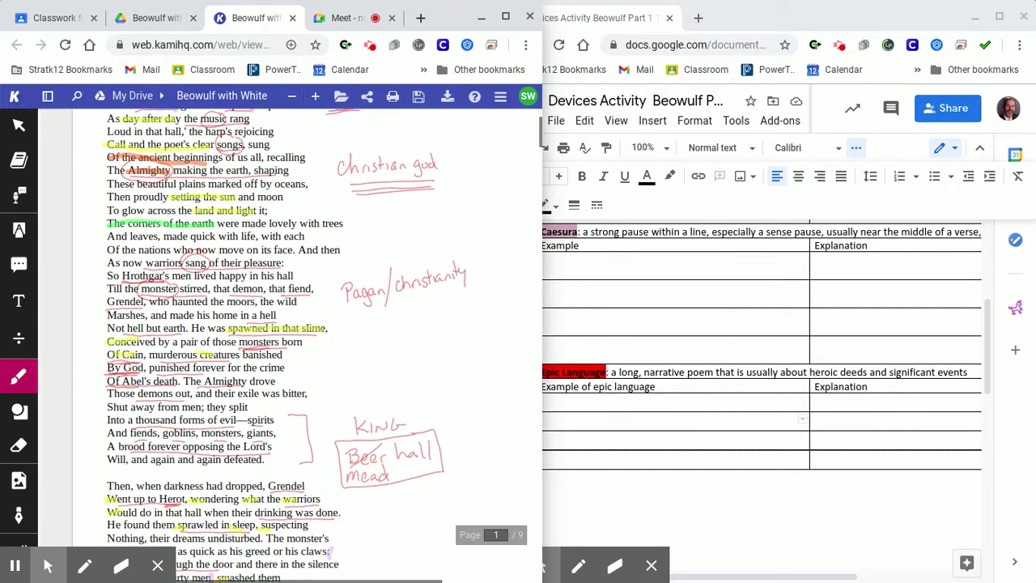
pyautogui.scroll(-2, 308, 349)
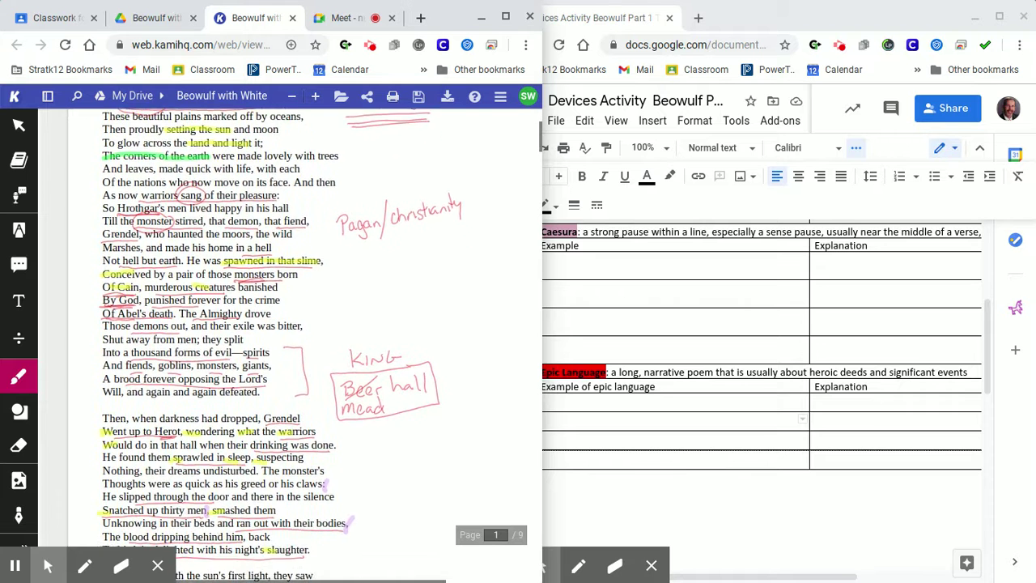
pyautogui.scroll(-2, 308, 348)
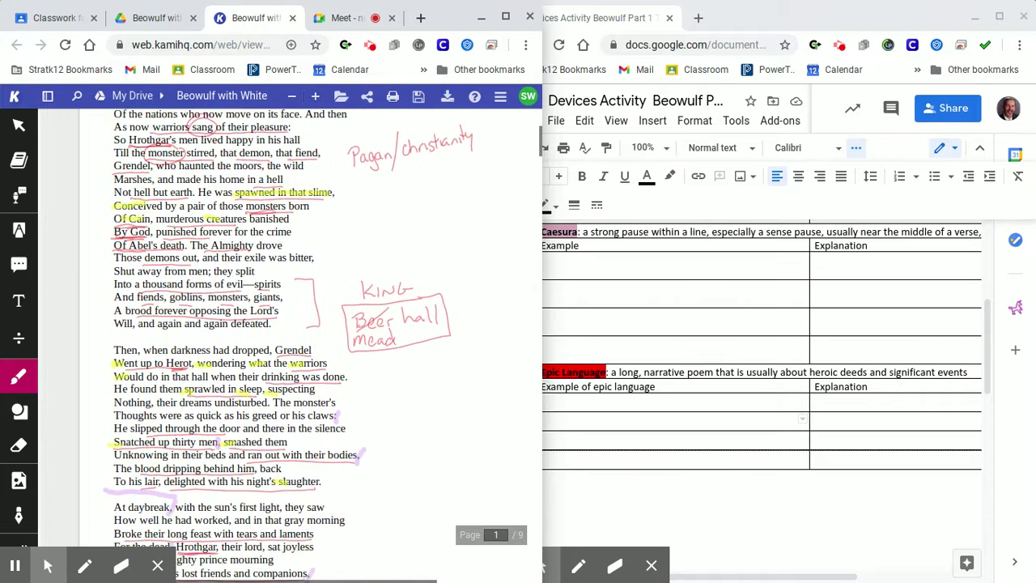
pyautogui.scroll(-4, 307, 348)
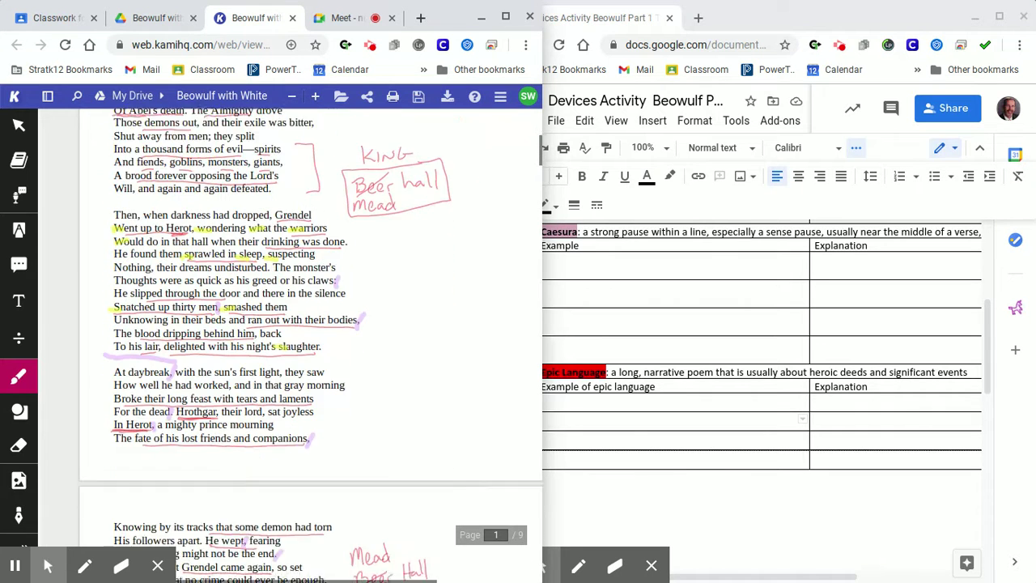
pyautogui.scroll(-3, 308, 348)
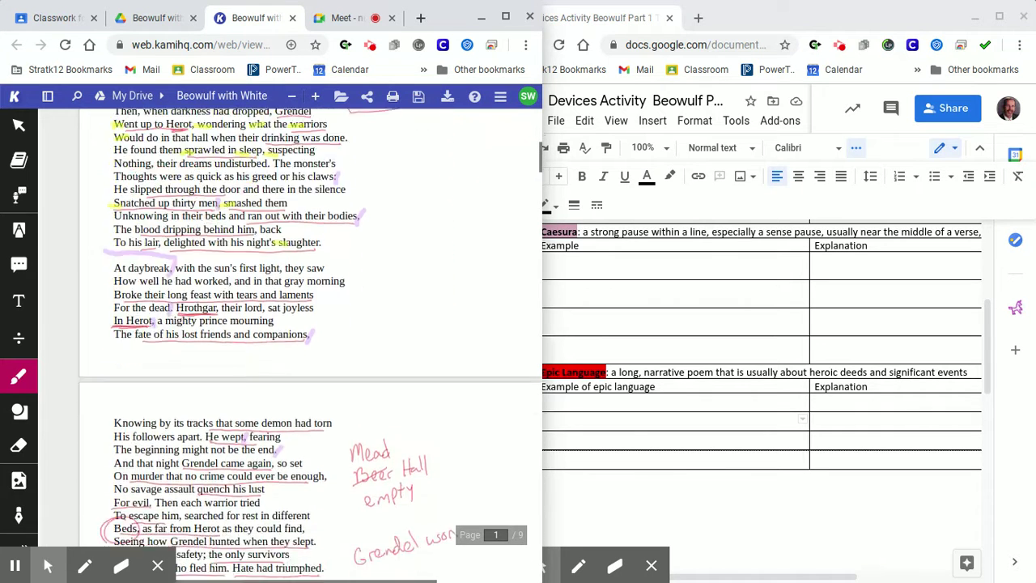
pyautogui.scroll(-5, 308, 348)
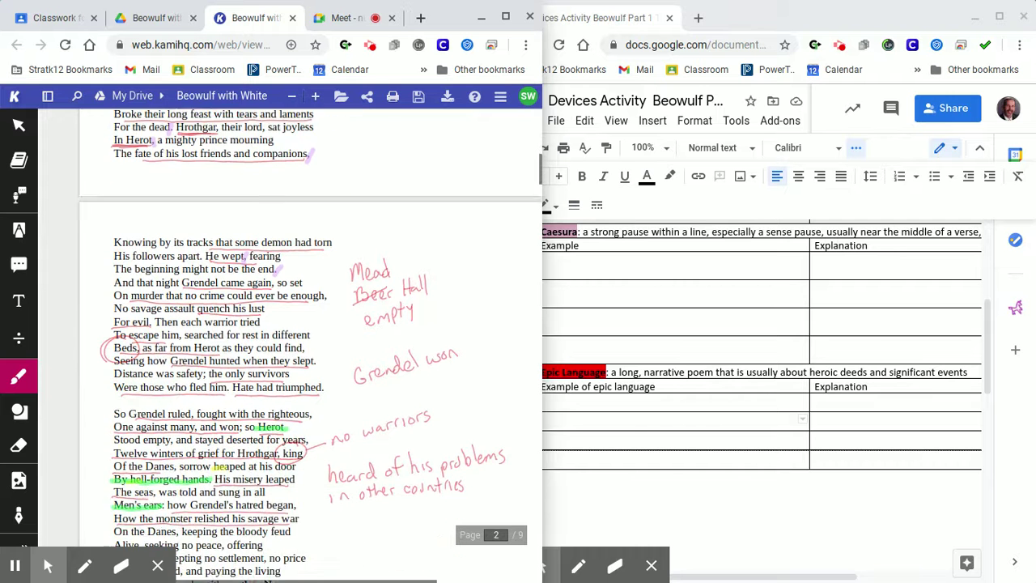
pyautogui.scroll(-1, 308, 348)
pyautogui.scroll(-1, 308, 348)
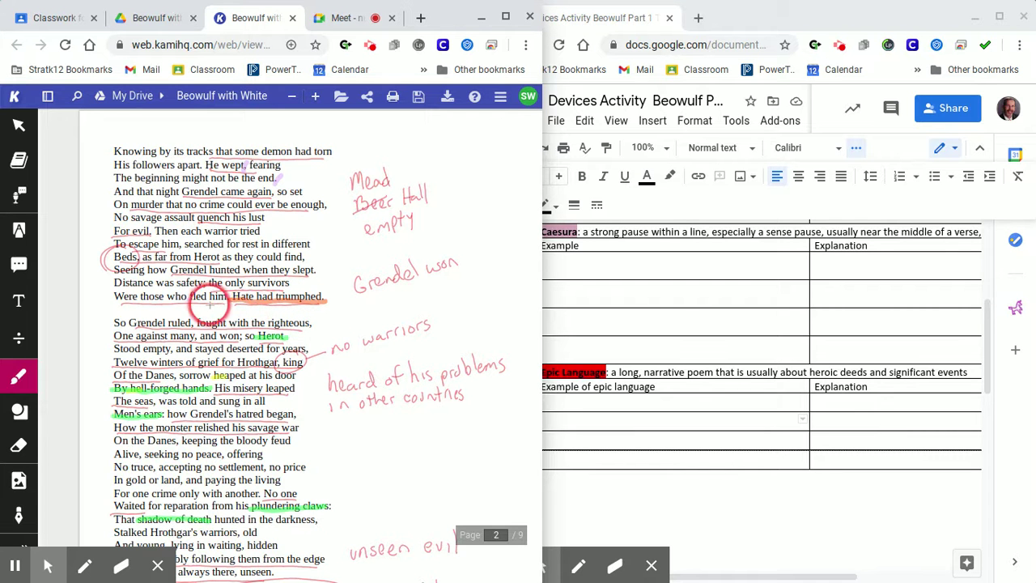
pyautogui.scroll(-3, 206, 305)
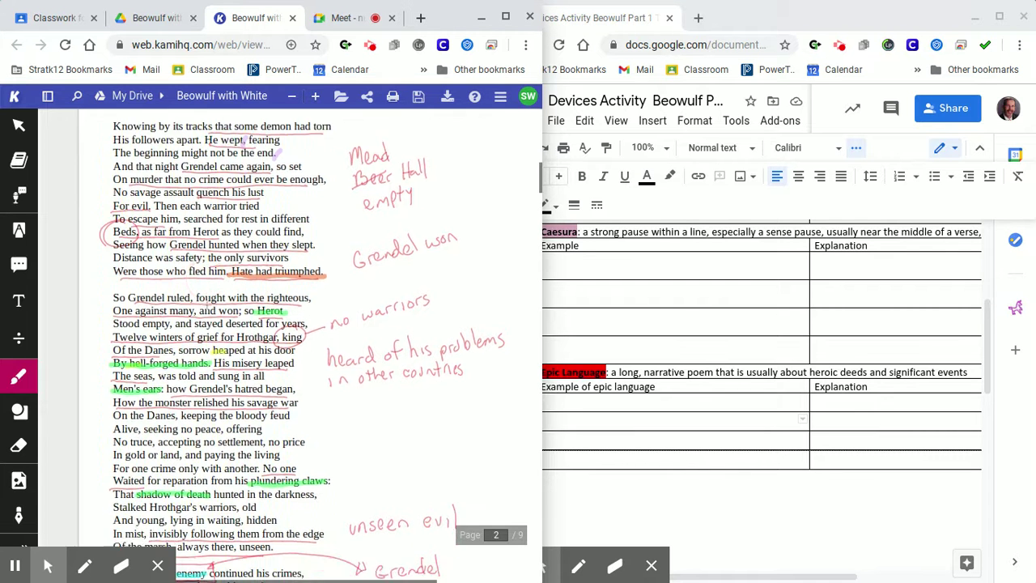
pyautogui.scroll(-4, 311, 345)
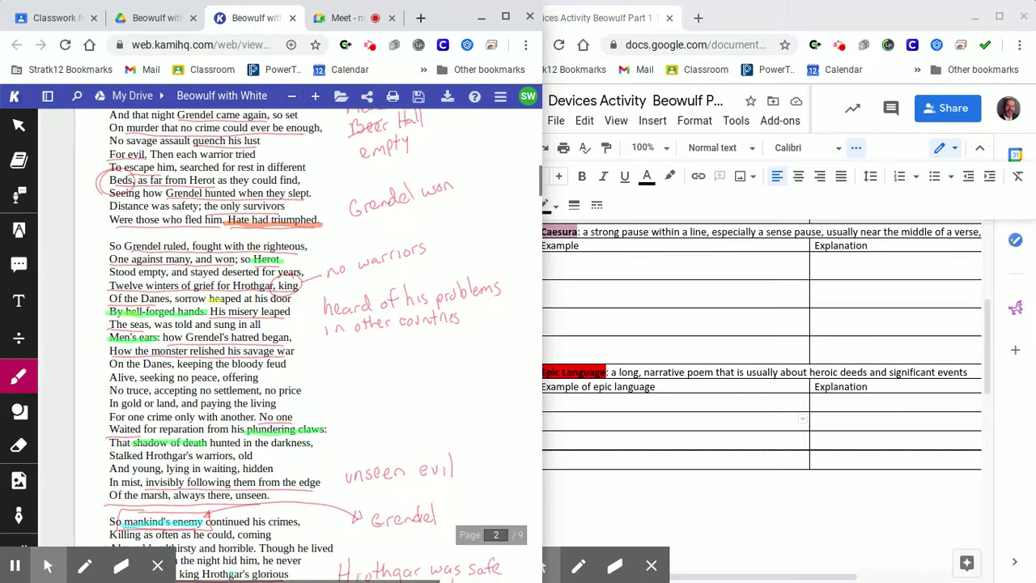
# - Underline 'Grendel ruled, fought with the righteous' in orange, then scroll on toward page 3
pyautogui.click(131, 215)
pyautogui.moveTo(131, 215); pyautogui.dragTo(195, 215)
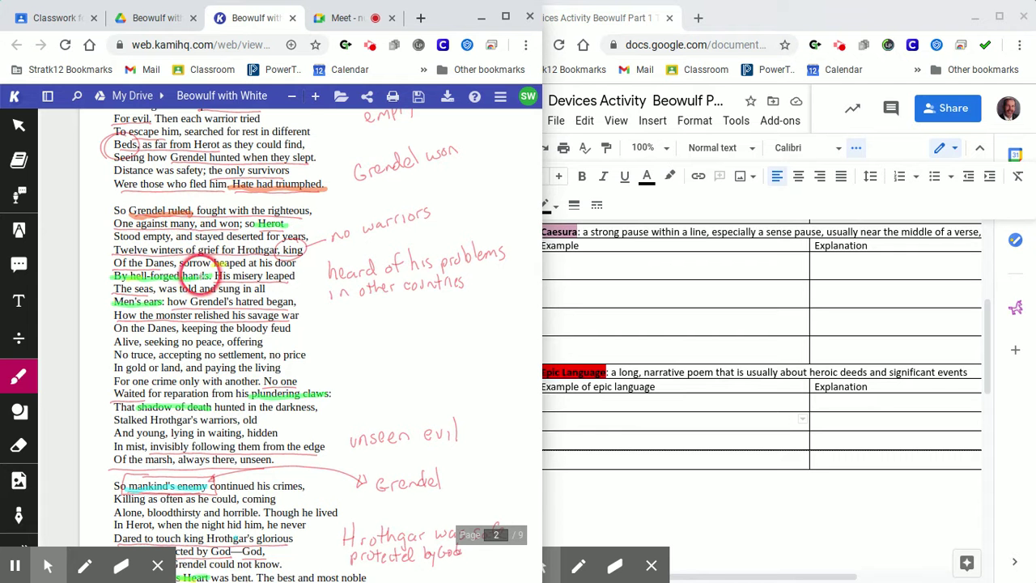
pyautogui.scroll(-1, 199, 298)
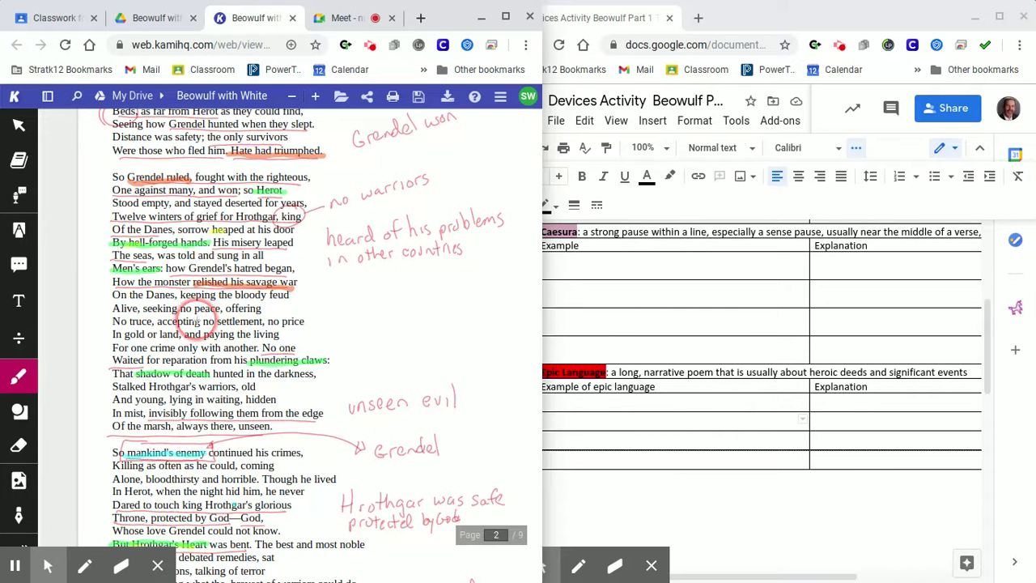
pyautogui.scroll(-2, 196, 321)
pyautogui.scroll(-2, 197, 321)
pyautogui.scroll(-2, 197, 321)
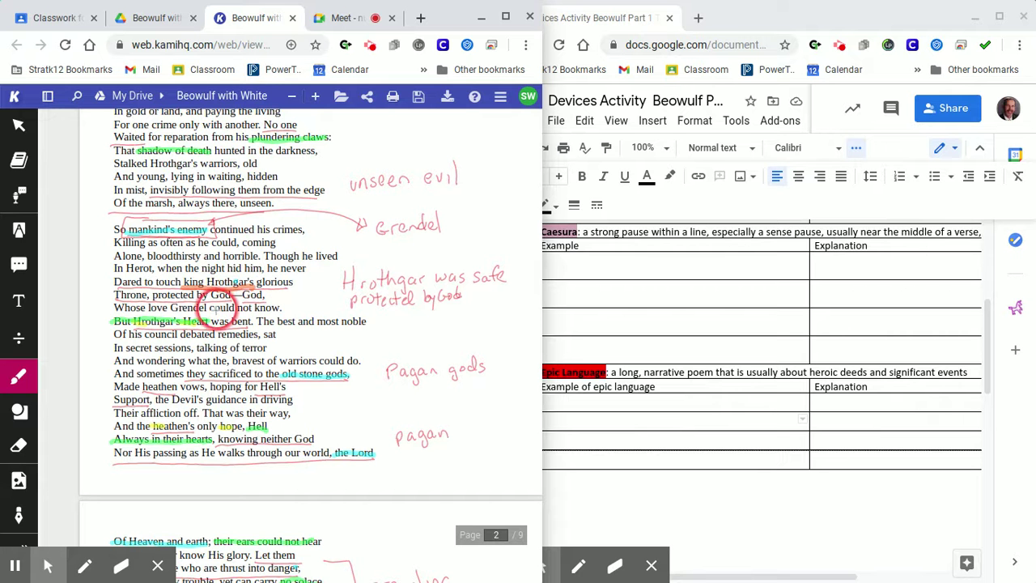
pyautogui.scroll(-4, 198, 316)
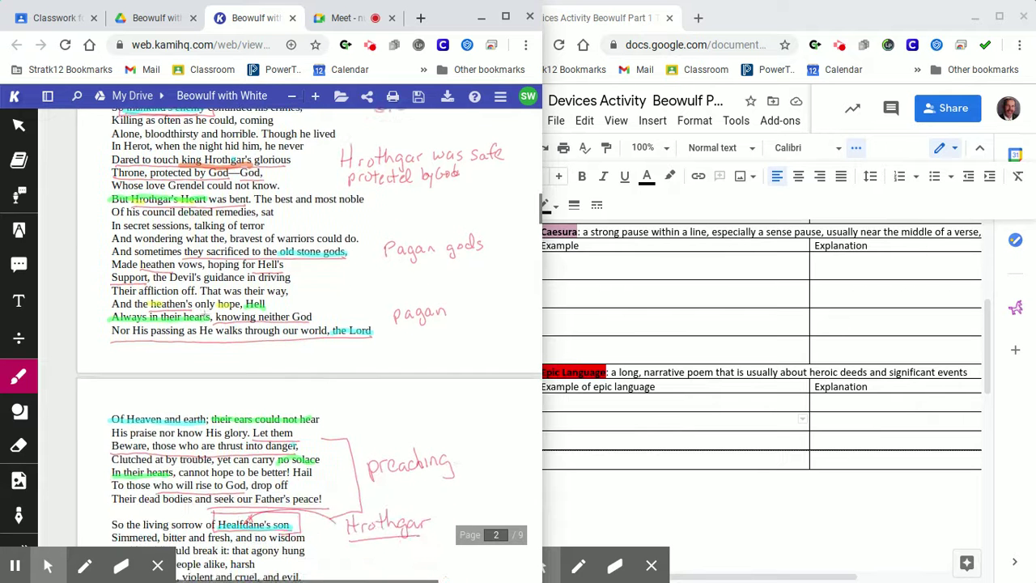
pyautogui.scroll(-2, 198, 315)
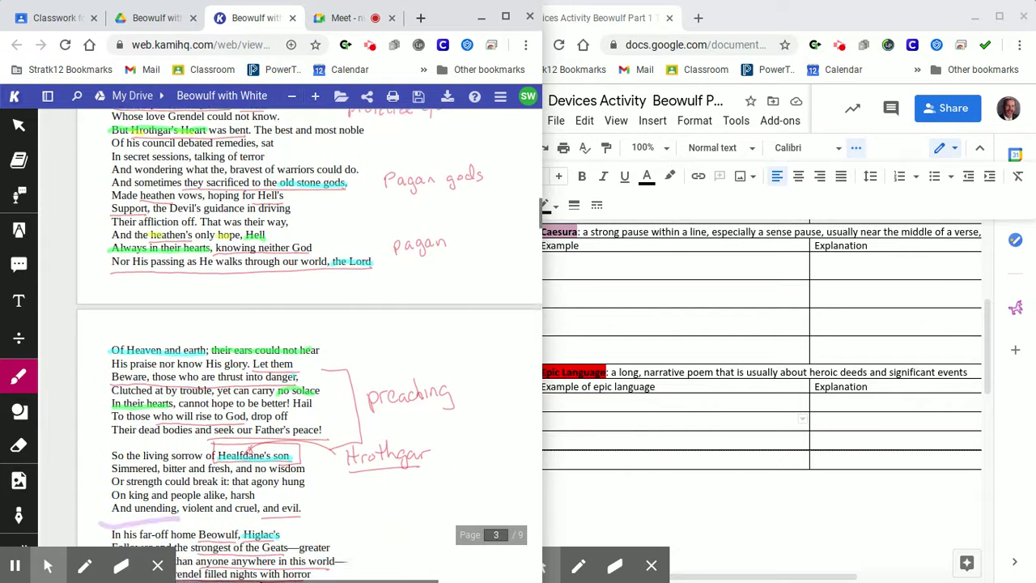
pyautogui.scroll(-2, 199, 316)
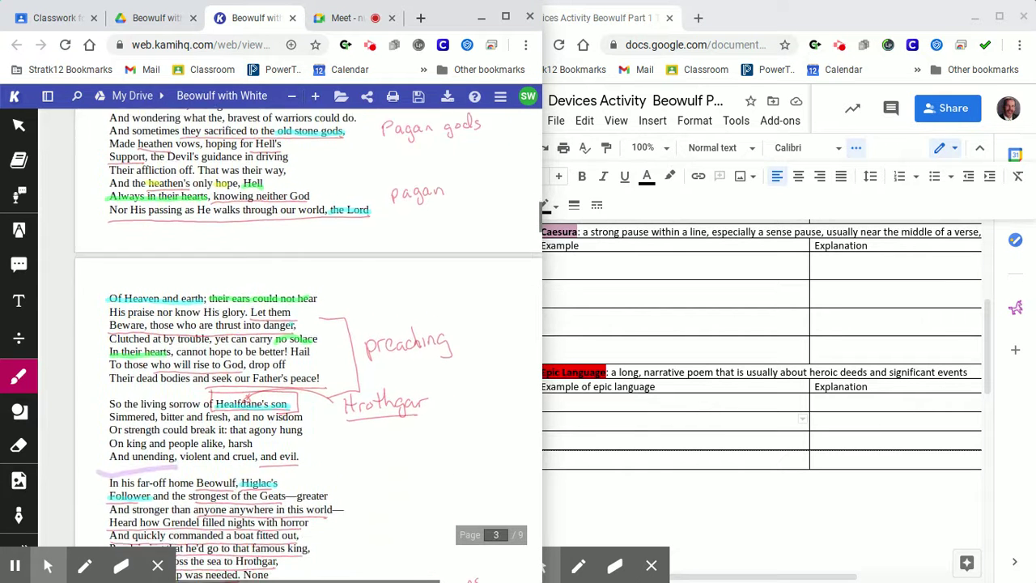
pyautogui.scroll(-2, 310, 344)
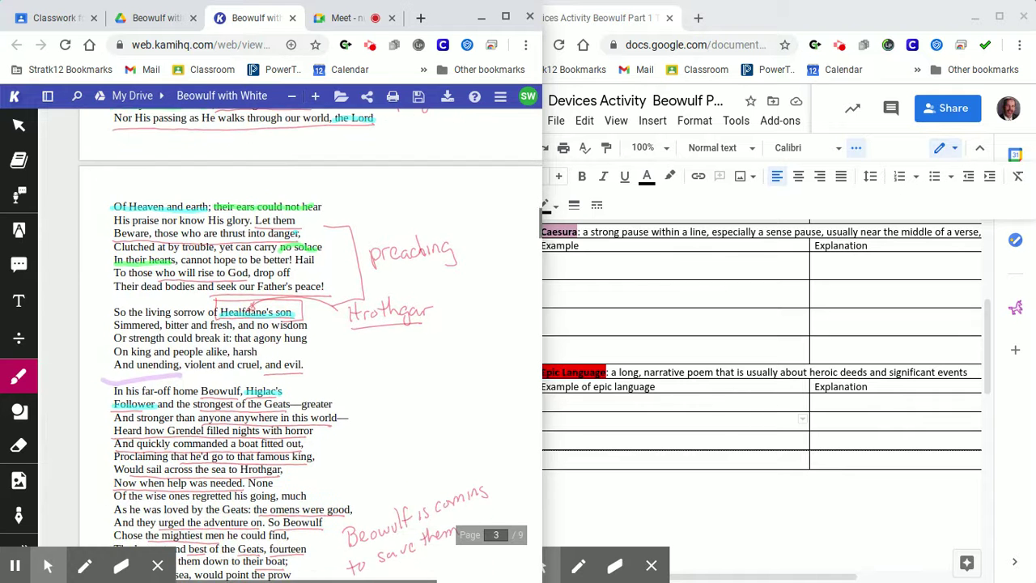
pyautogui.scroll(-2, 156, 276)
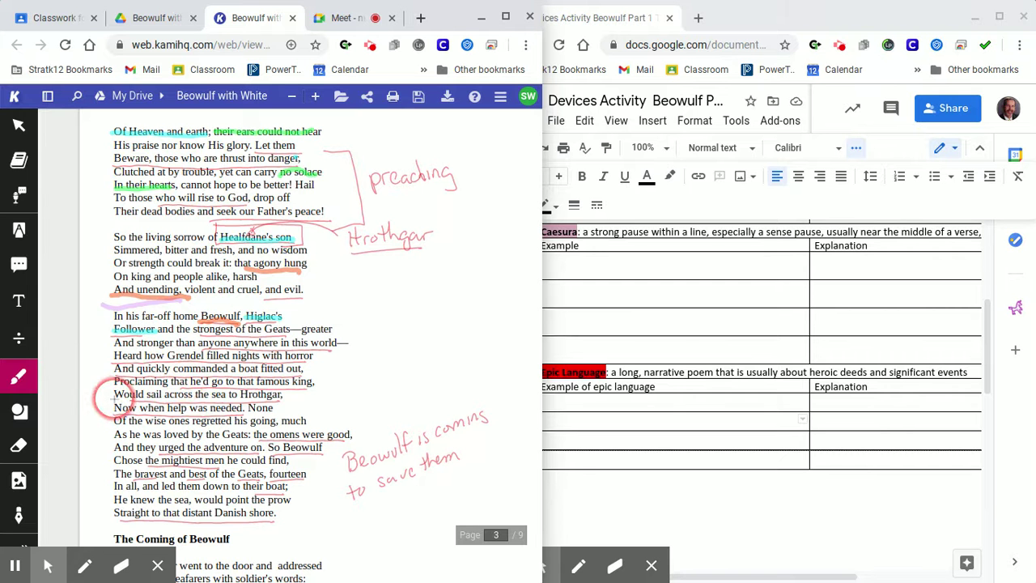
# - Underline 'Would sail across the sea' and 'The bravest and best' in orange, then return to page 1
pyautogui.moveTo(115, 400); pyautogui.dragTo(235, 400)
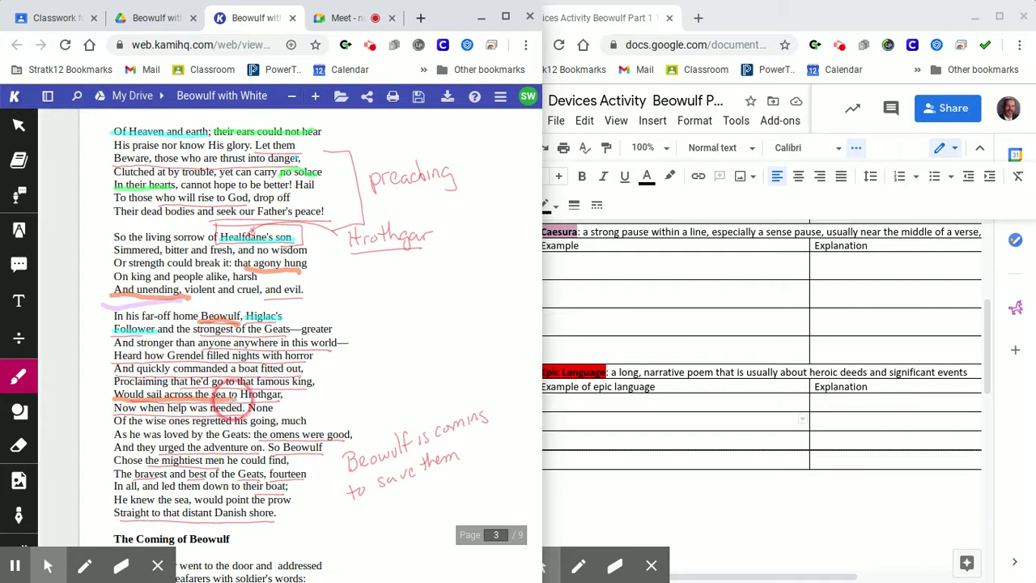
pyautogui.scroll(-2, 191, 394)
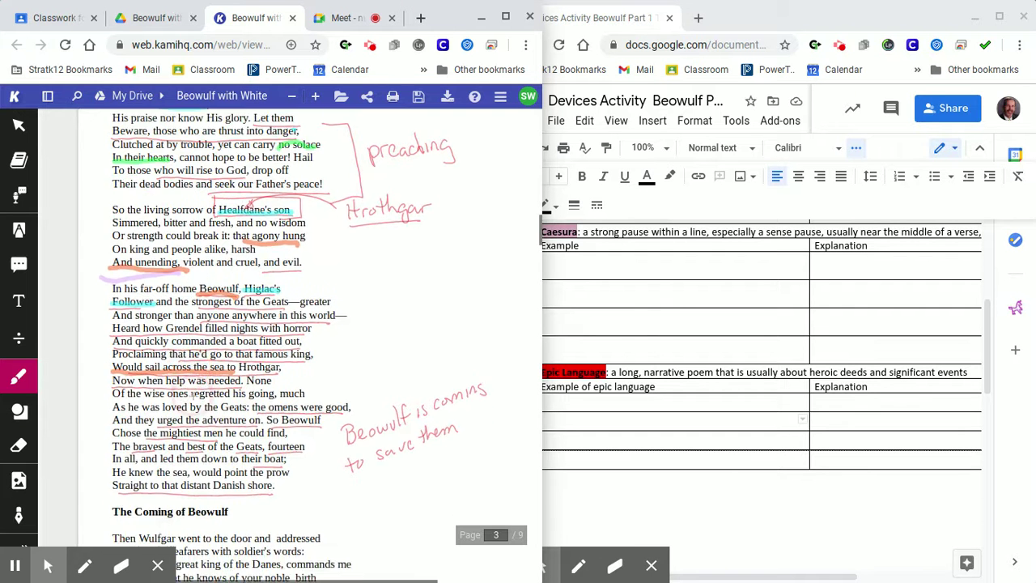
pyautogui.hscroll(-1, 307, 340)
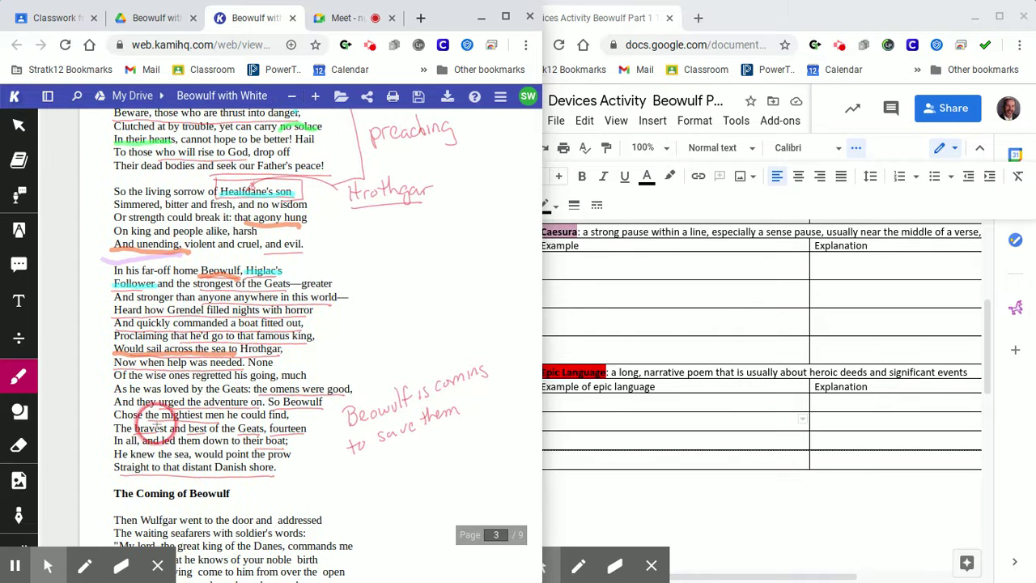
pyautogui.moveTo(111, 434); pyautogui.dragTo(212, 437)
pyautogui.scroll(7, 212, 437)
pyautogui.scroll(5, 212, 437)
pyautogui.scroll(8, 212, 438)
pyautogui.scroll(2, 212, 438)
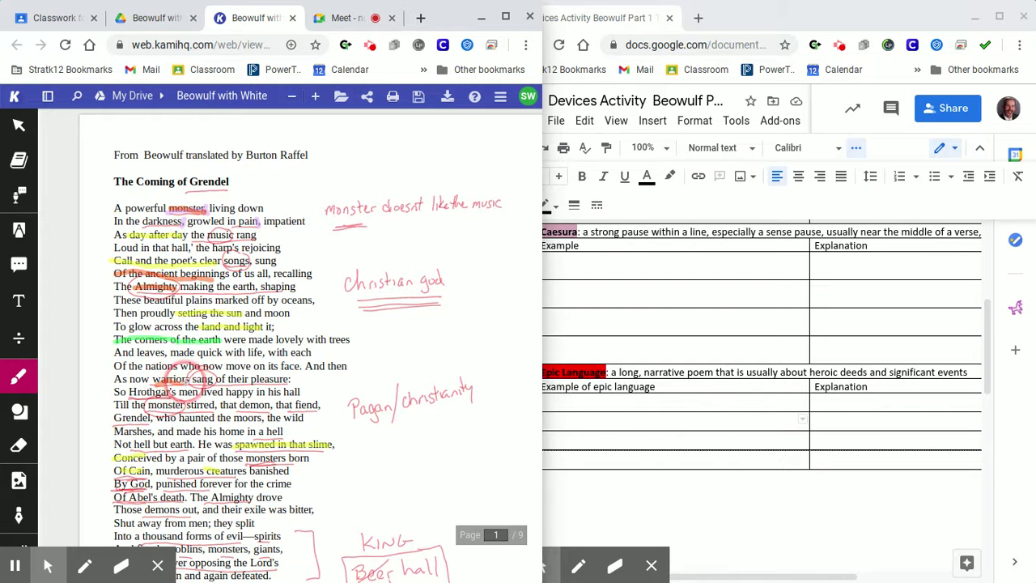
# - Switch to the Beowulf Google Doc and scroll down to the empty Epic Language example table
pyautogui.scroll(-3, 155, 388)
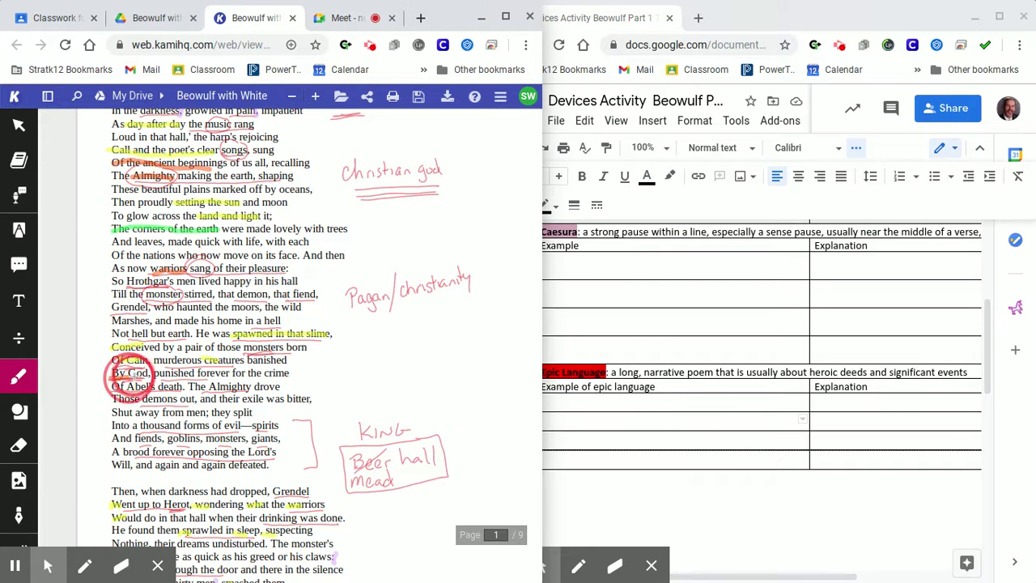
pyautogui.scroll(-5, 144, 375)
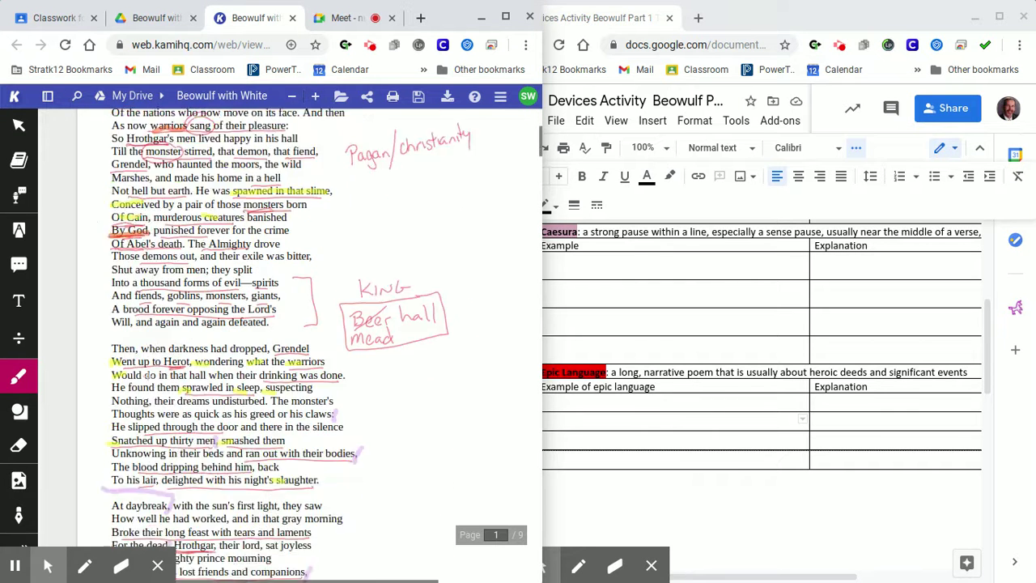
pyautogui.scroll(-1, 167, 300)
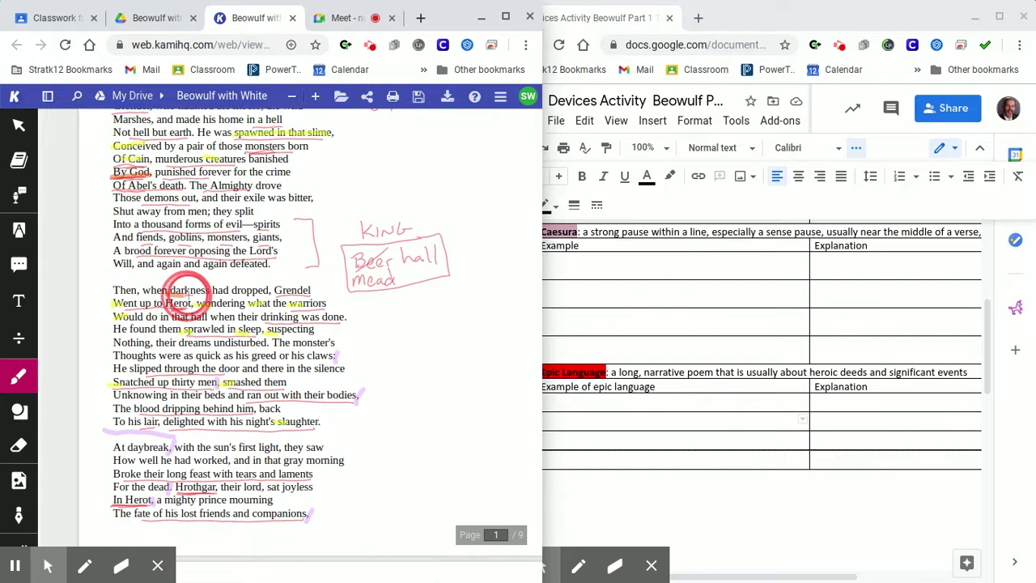
pyautogui.scroll(-4, 212, 299)
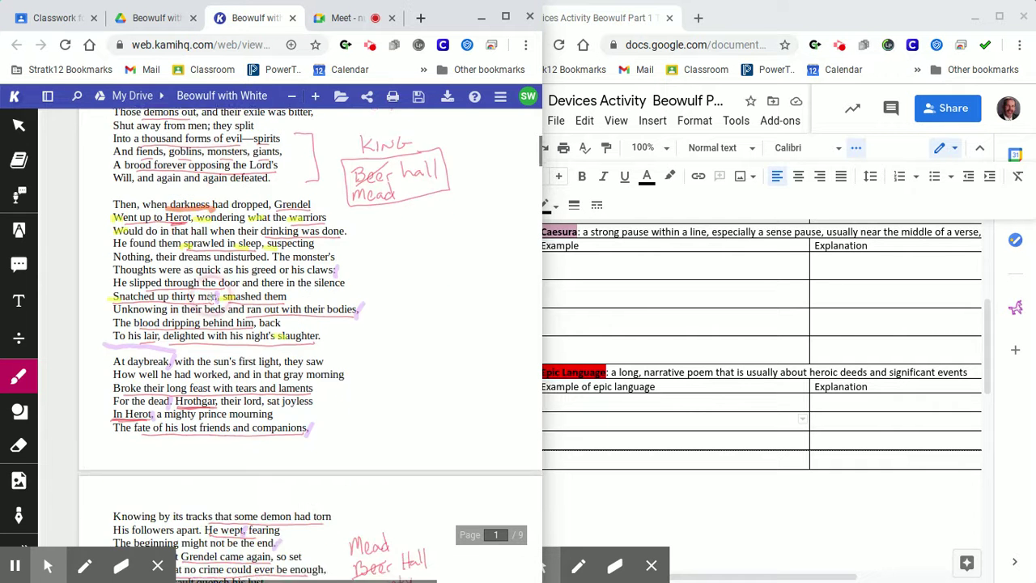
pyautogui.click(602, 406)
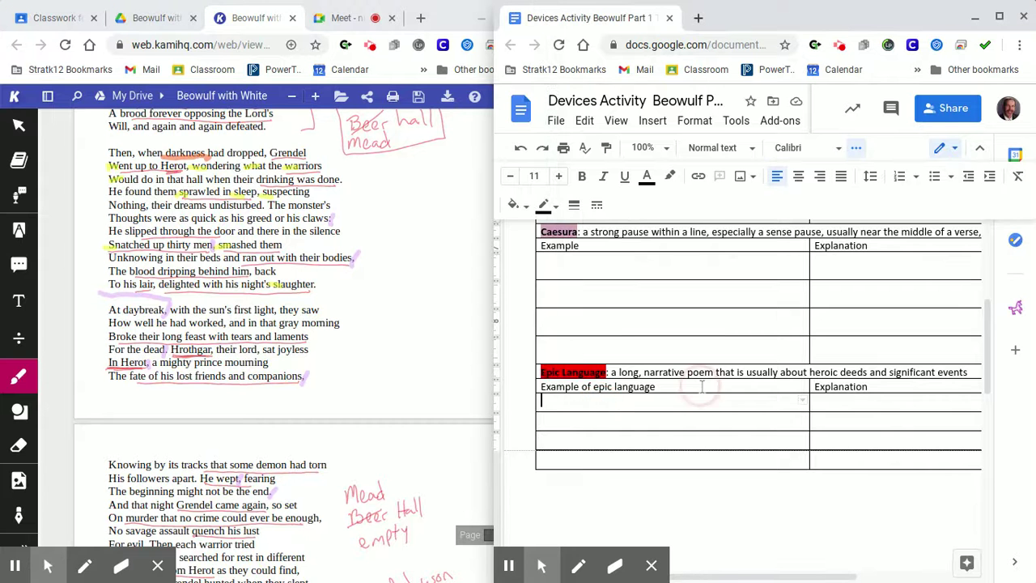
pyautogui.scroll(-3, 701, 388)
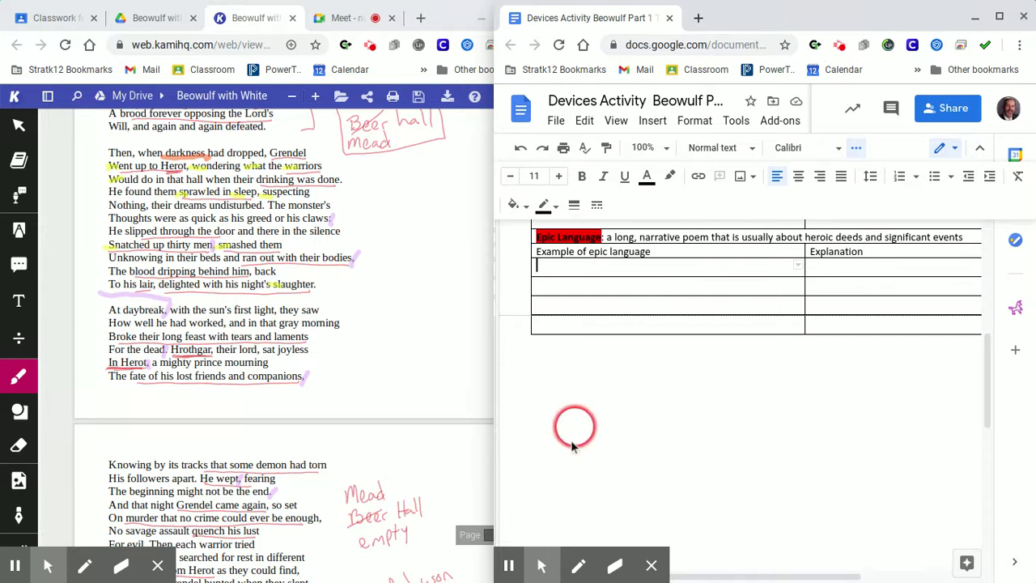
pyautogui.moveTo(509, 565)
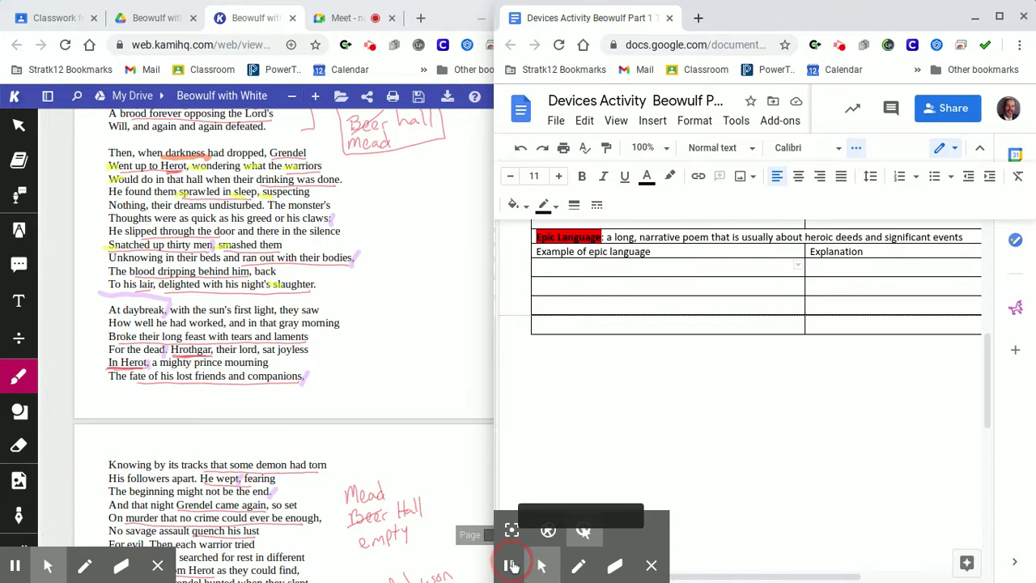